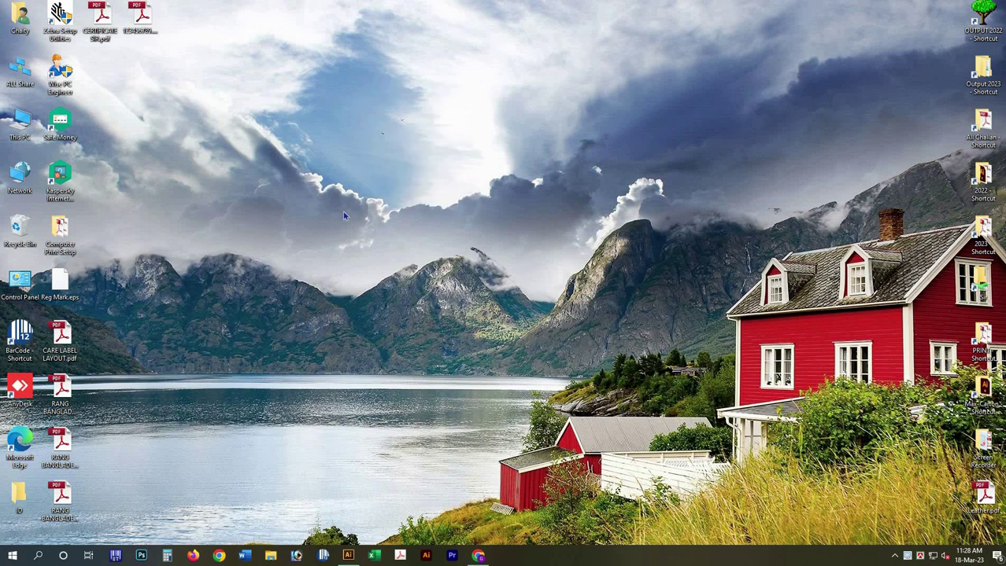
Create a new blank A4 landscape document (11.69 × 8.27 in, CMYK)
right_click(340, 116)
click(381, 146)
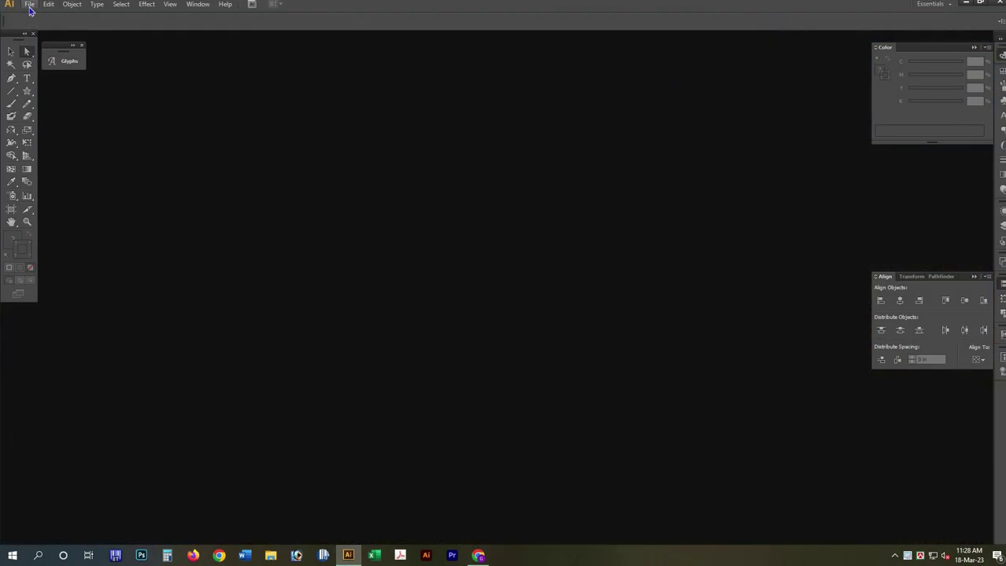
click(29, 9)
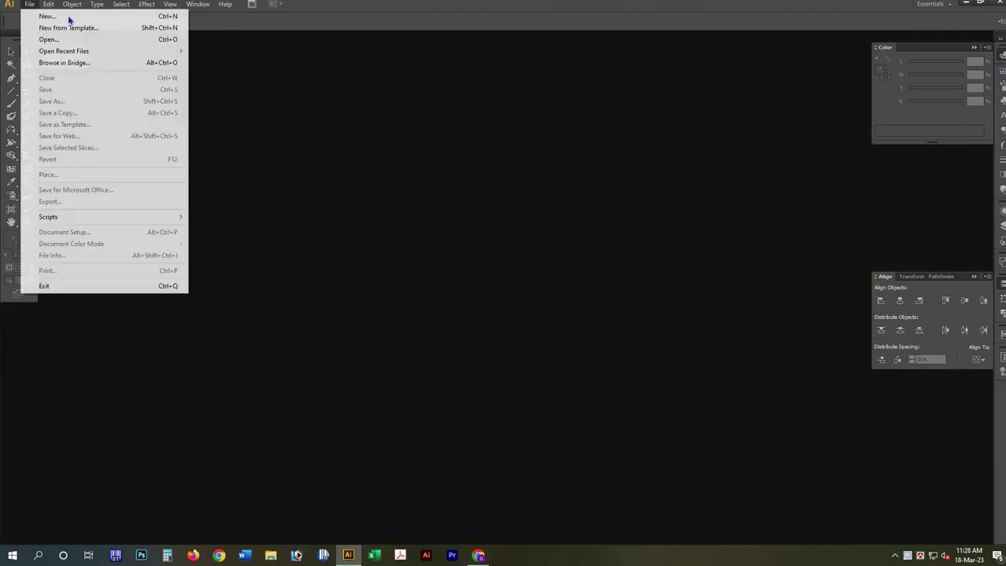
key(ctrl+n)
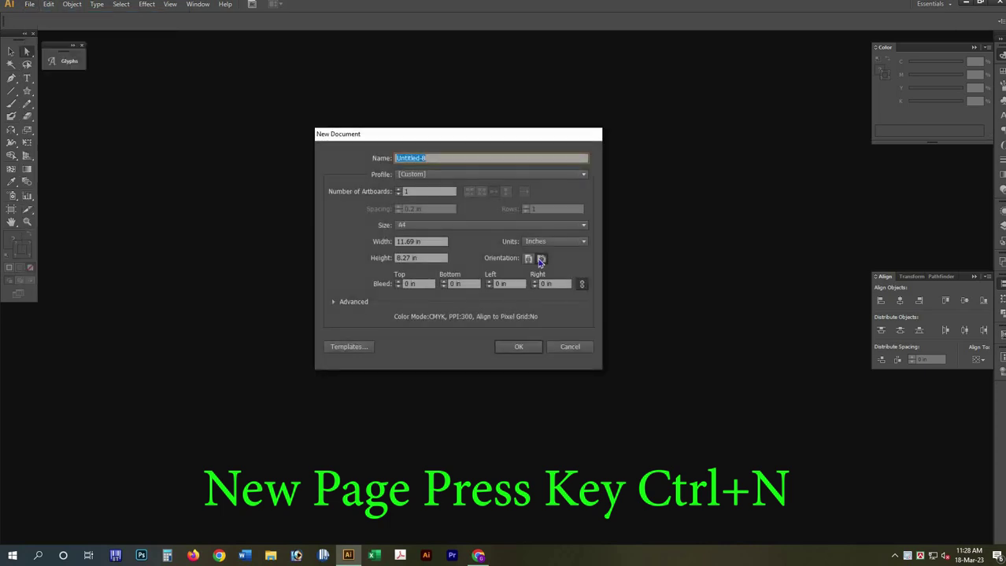
click(513, 346)
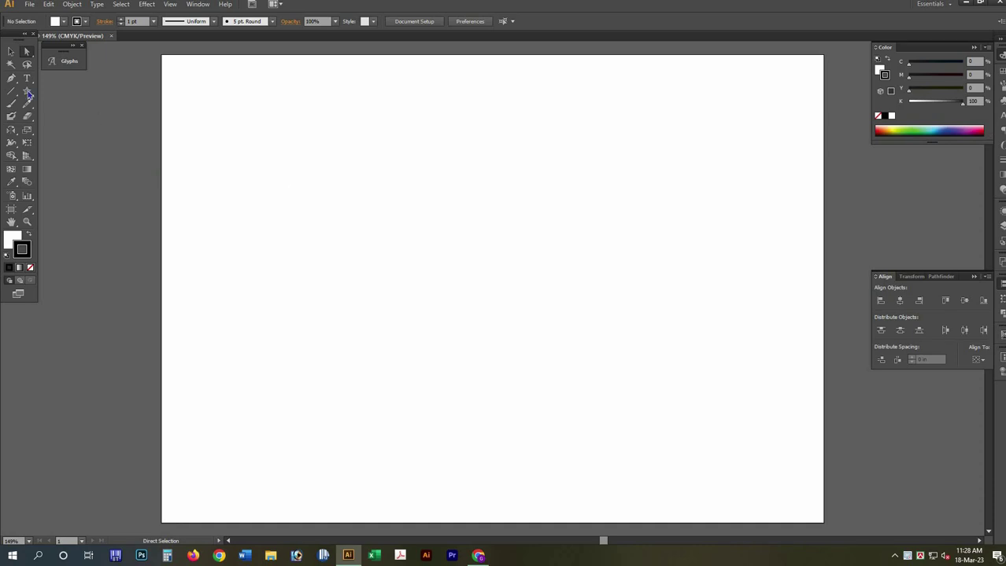
Draw a circle about 2.07 in across near the page centre and bring up Offset Path
drag(27, 91, 75, 115)
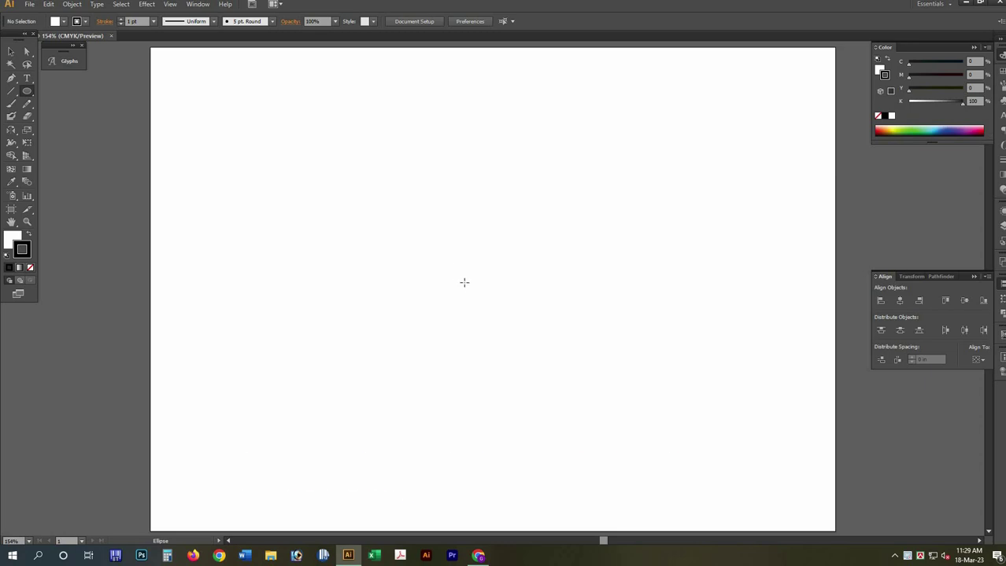
drag(451, 265, 512, 326)
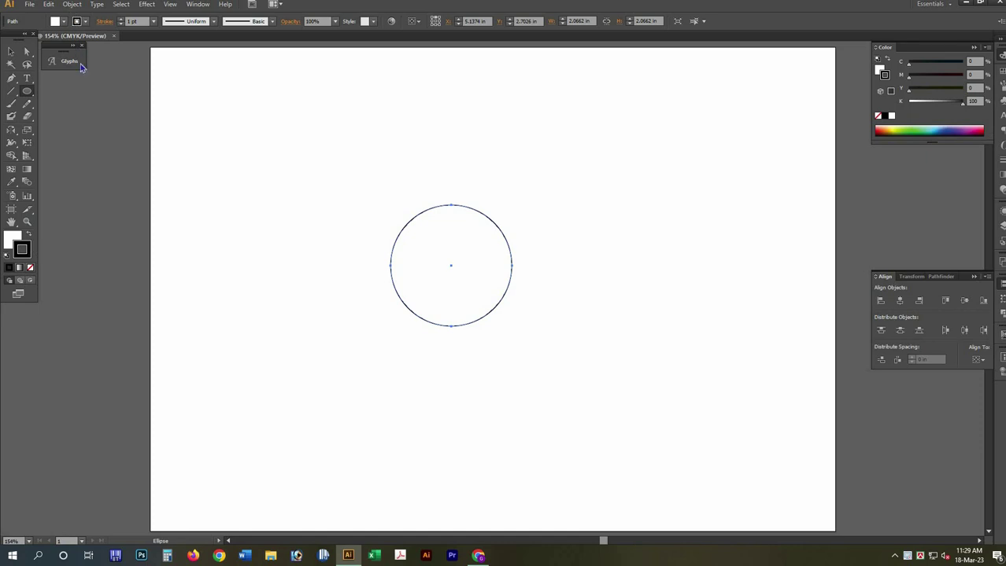
click(72, 4)
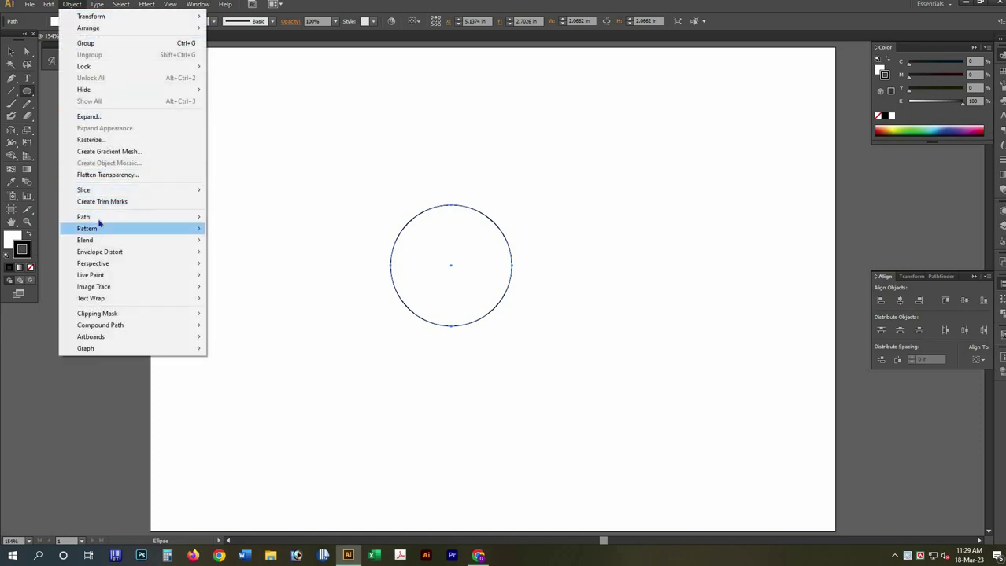
mouse_move(84, 216)
click(237, 254)
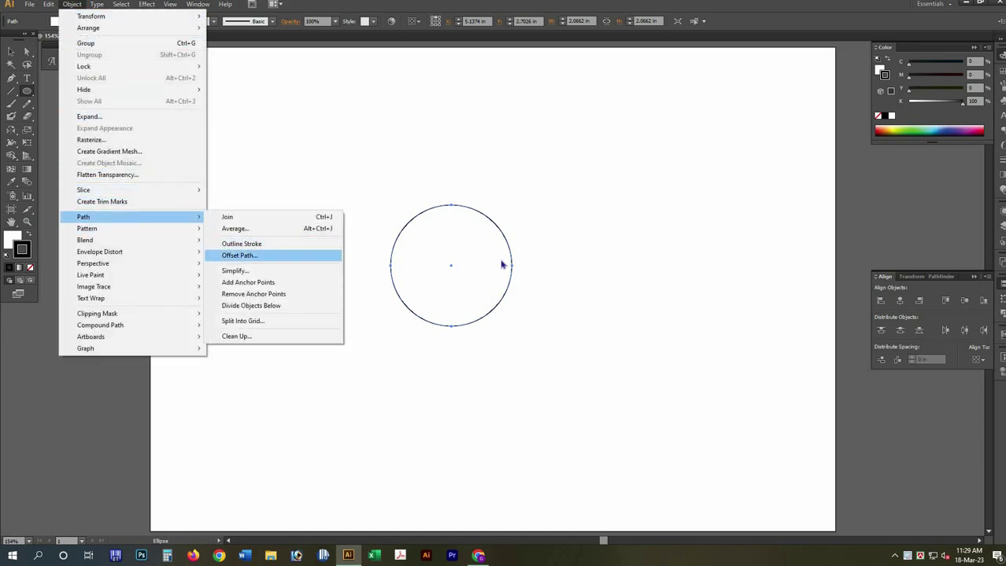
Add a -4 mm inset circle and remove the fill from both circles
text(-4MM)
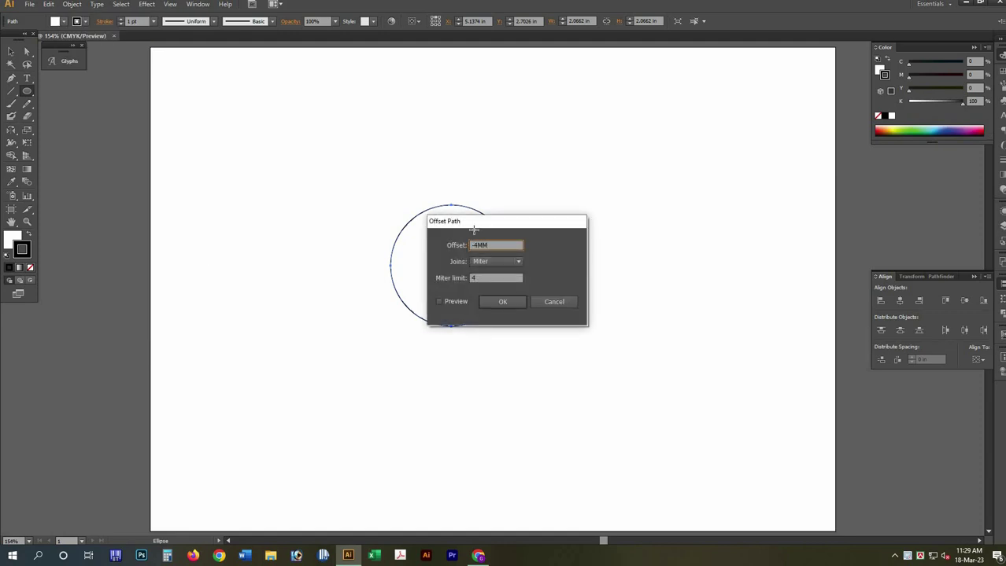
key(Return)
key(v)
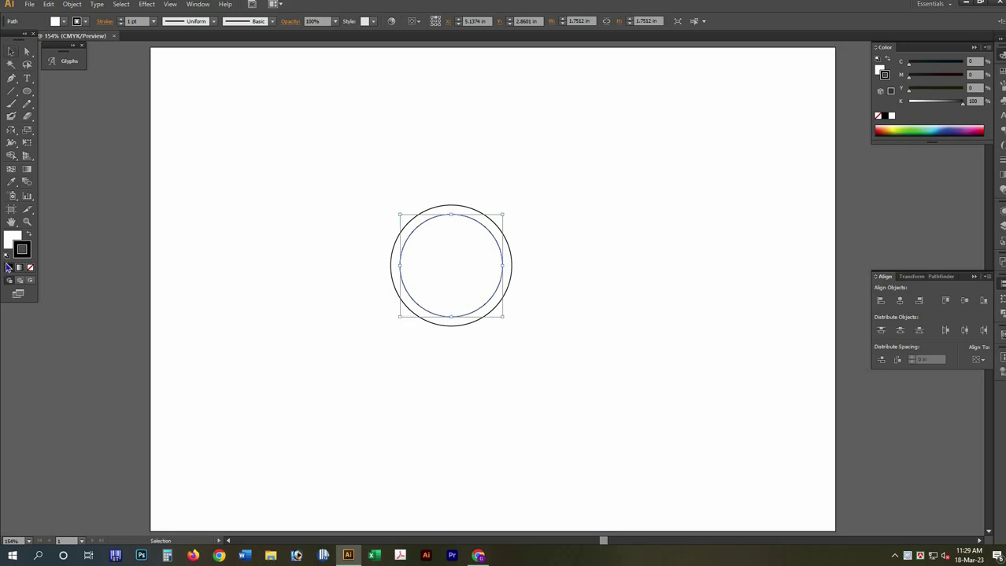
drag(368, 153, 519, 334)
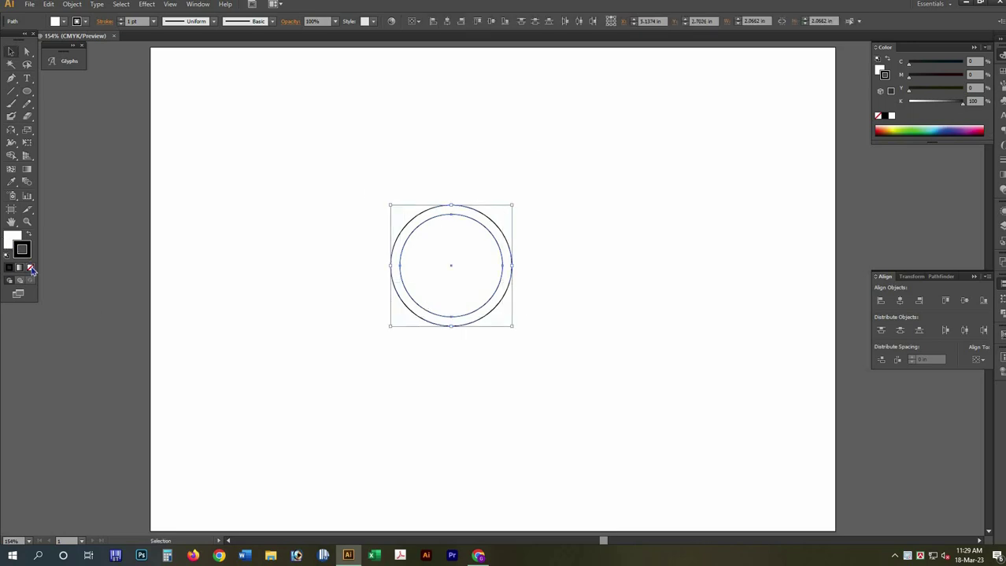
key(x)
key(slash)
click(417, 218)
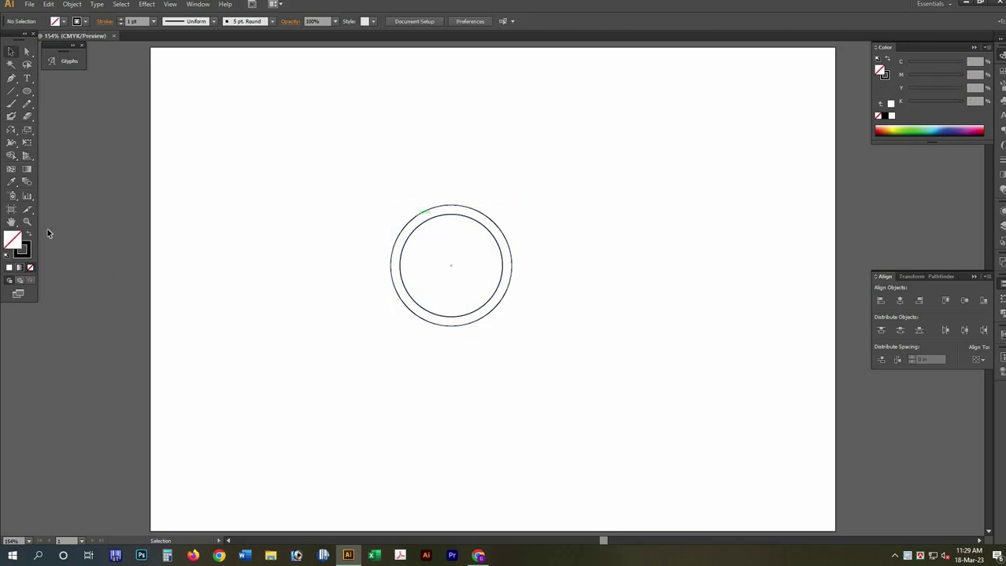
Give the inner circle a 4 pt stroke after trying a black fill on the outer one
click(421, 211)
key(shift+x)
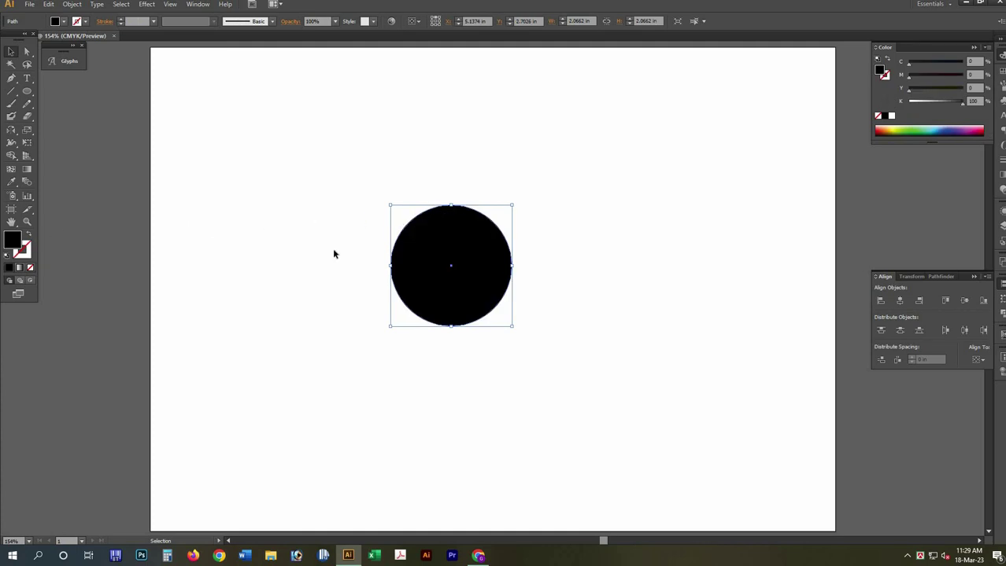
key(shift+x)
click(425, 222)
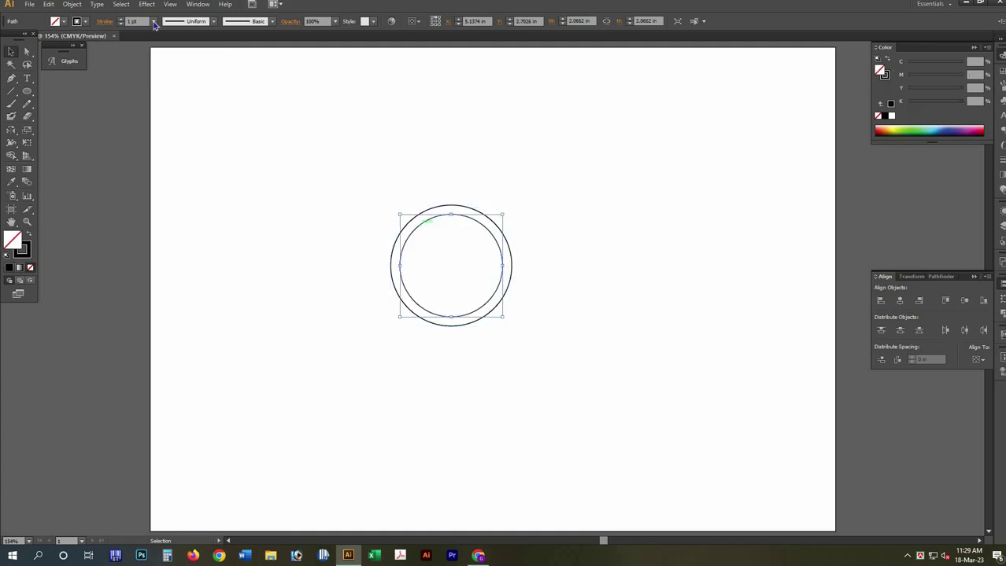
click(154, 21)
click(168, 103)
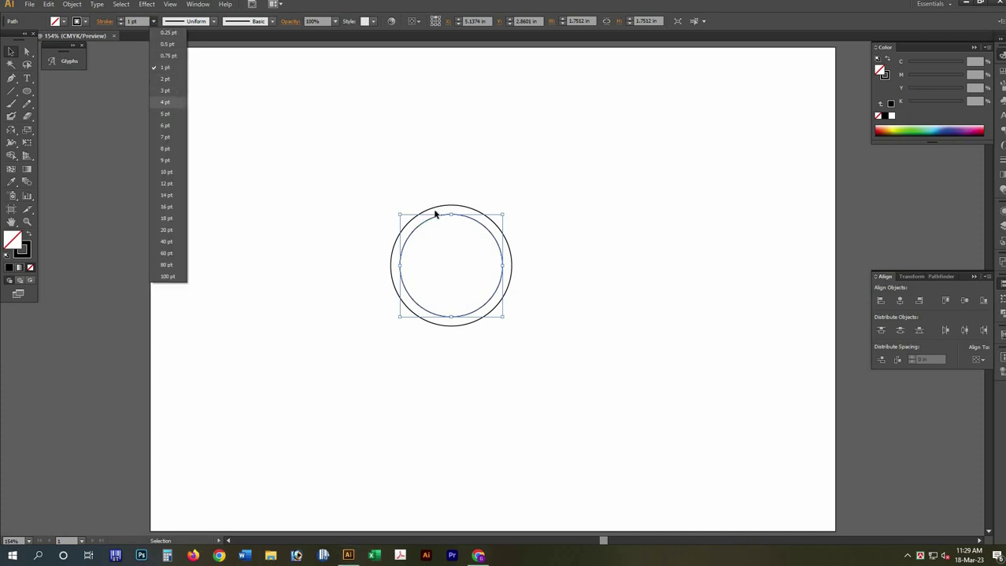
Fill the outer circle solid black and make the inner 4 pt ring white
key(ctrl+a)
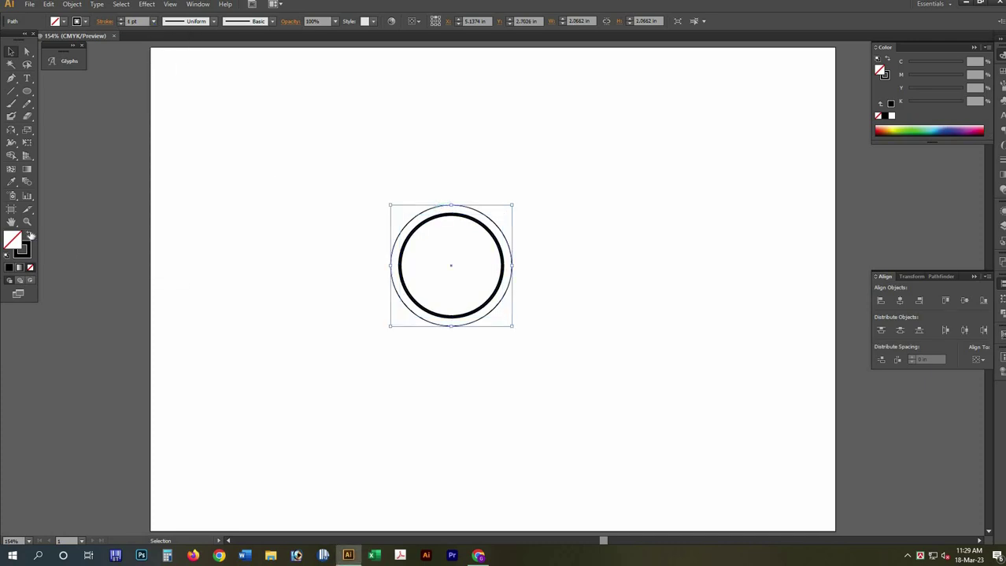
key(shift+x)
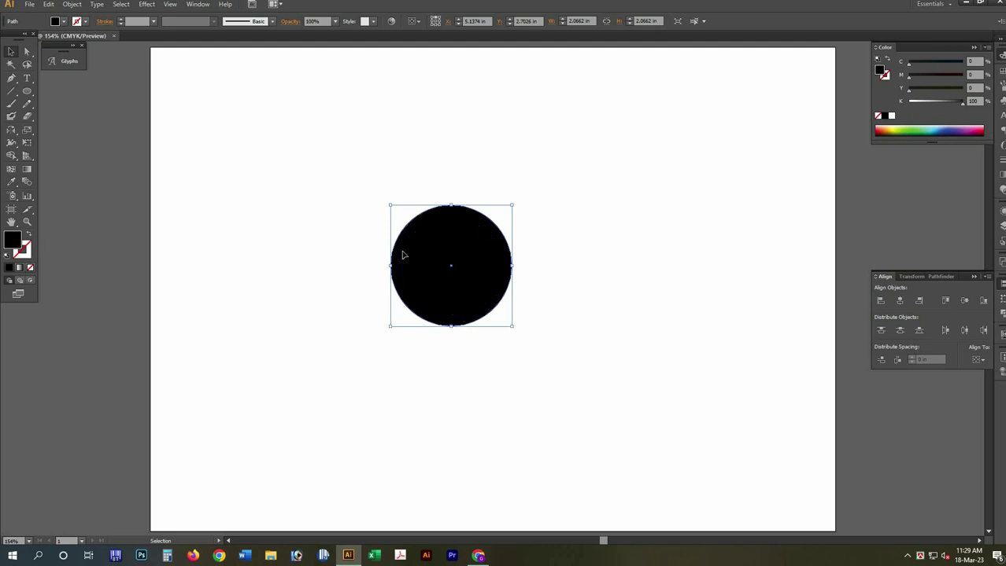
click(402, 254)
key(shift+x)
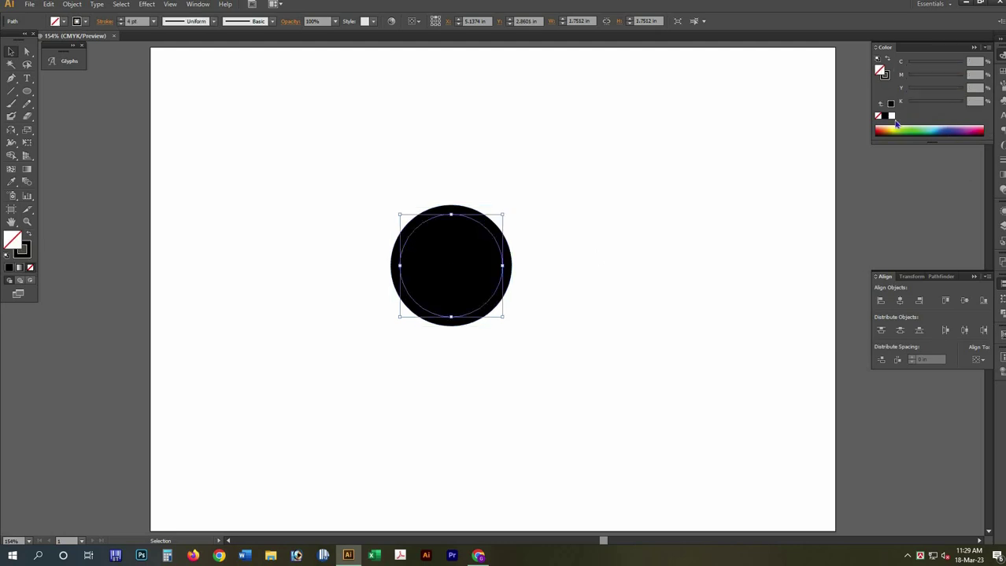
key(x)
key(comma)
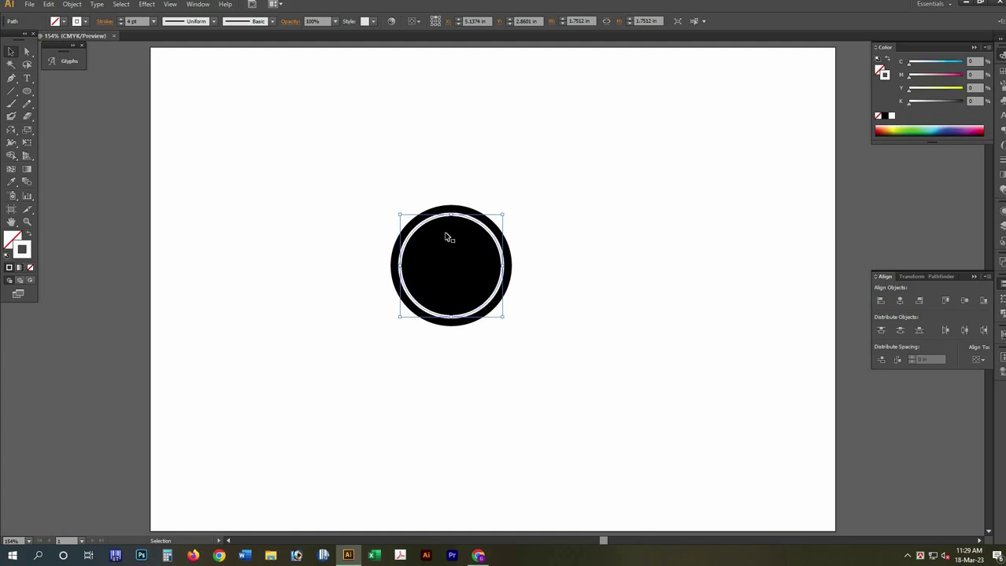
click(354, 188)
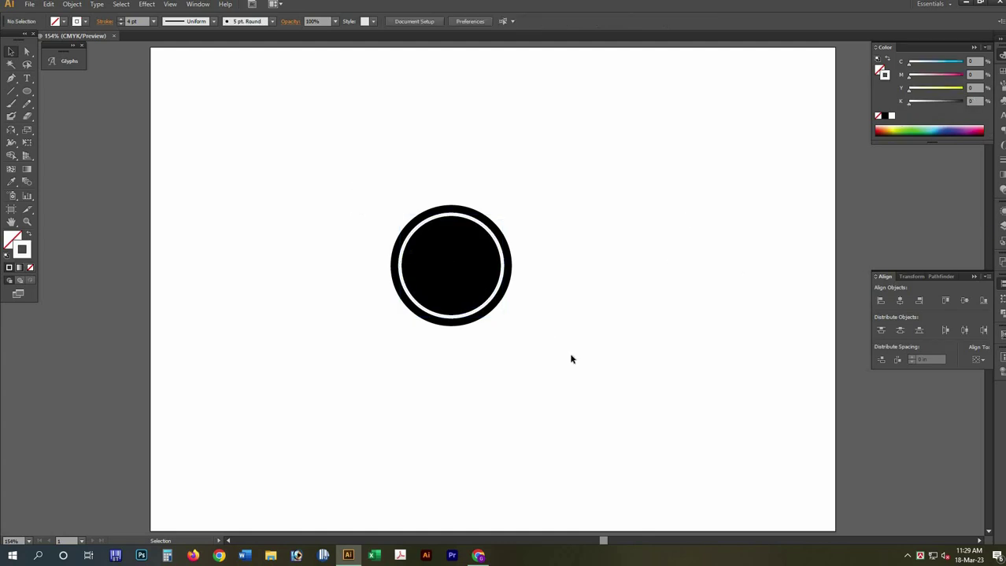
Move both circles 0.64 in to the right, lock them, and zoom in
drag(353, 185, 563, 338)
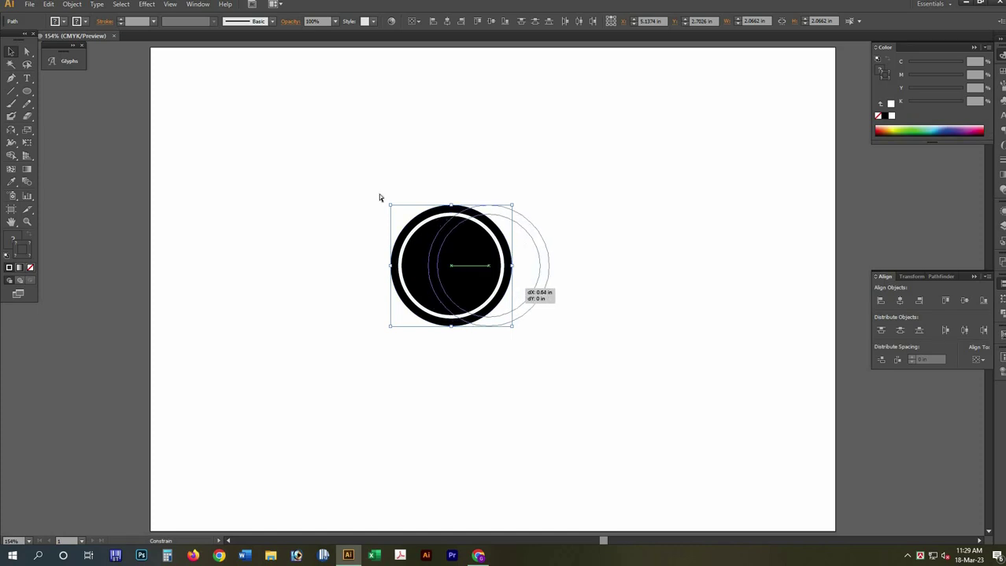
drag(512, 291, 552, 339)
key(ctrl+2)
drag(375, 187, 617, 357)
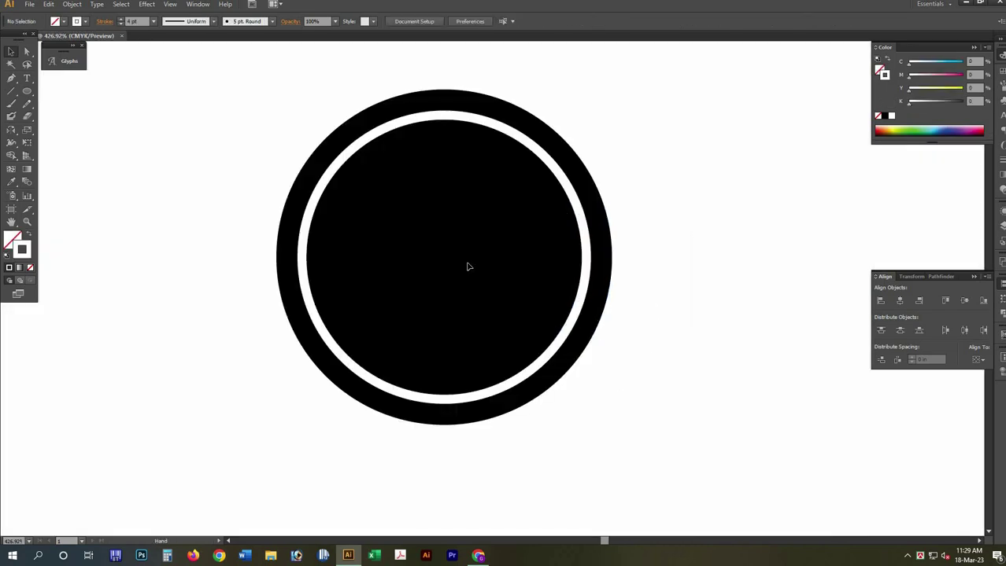
key(ctrl+alt+2)
key(a)
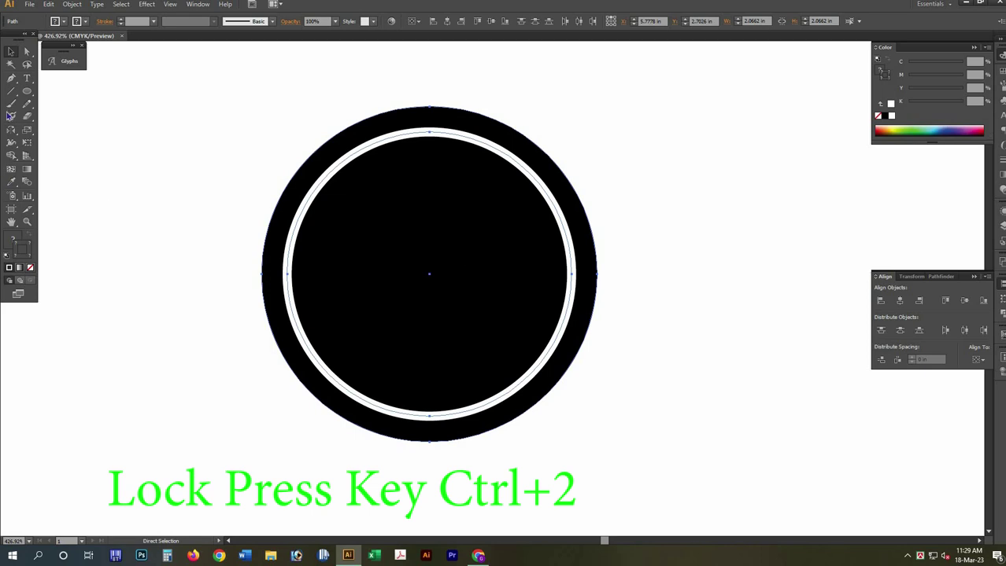
key(ctrl+shift+a)
Draw a black 10 pt bar extending up-right from the circle's right edge
click(11, 78)
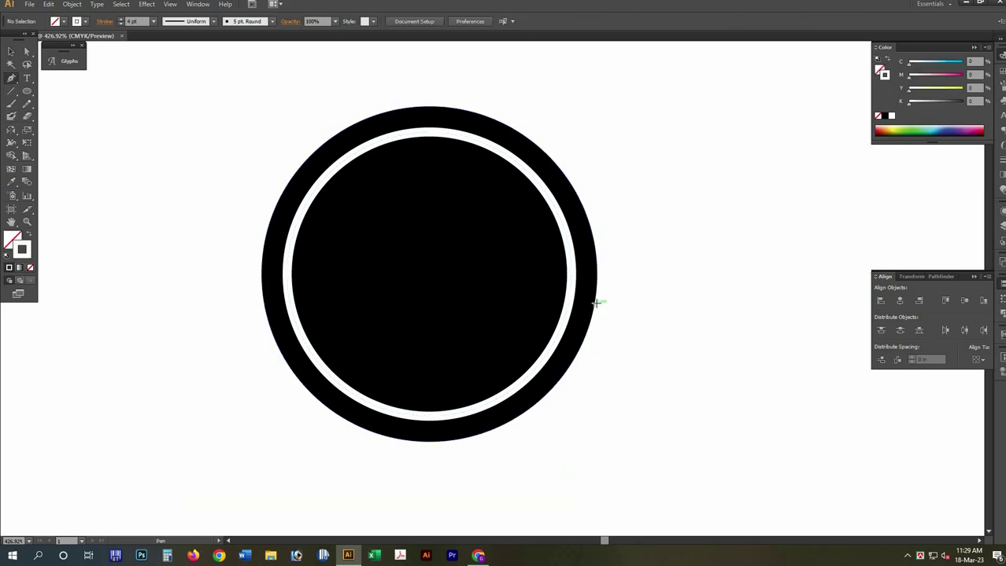
click(757, 236)
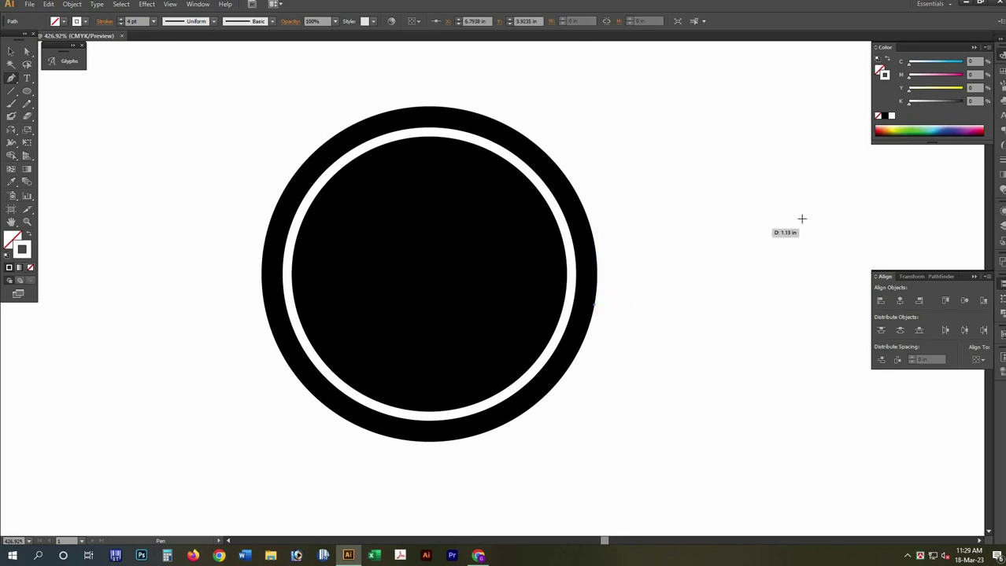
click(799, 218)
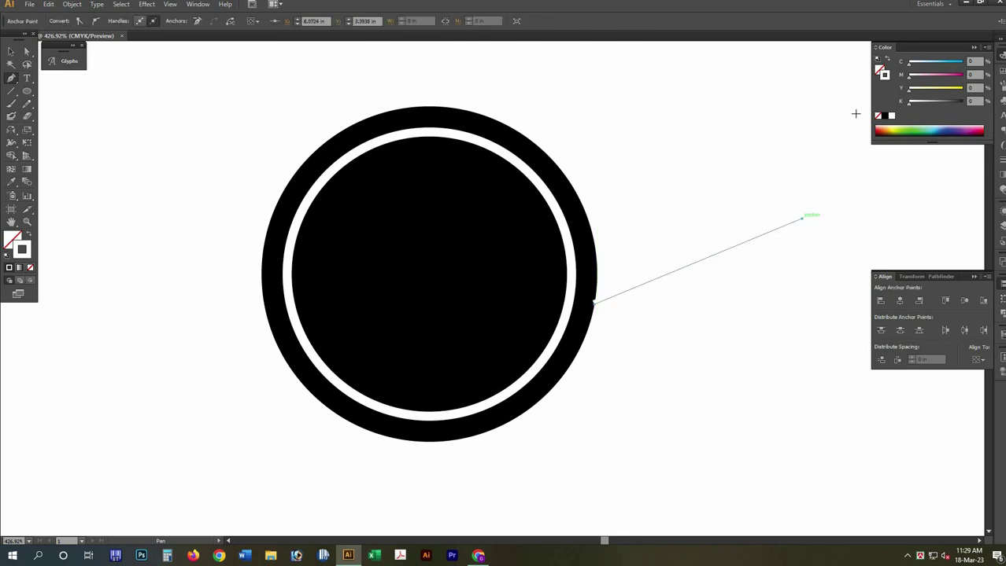
click(884, 116)
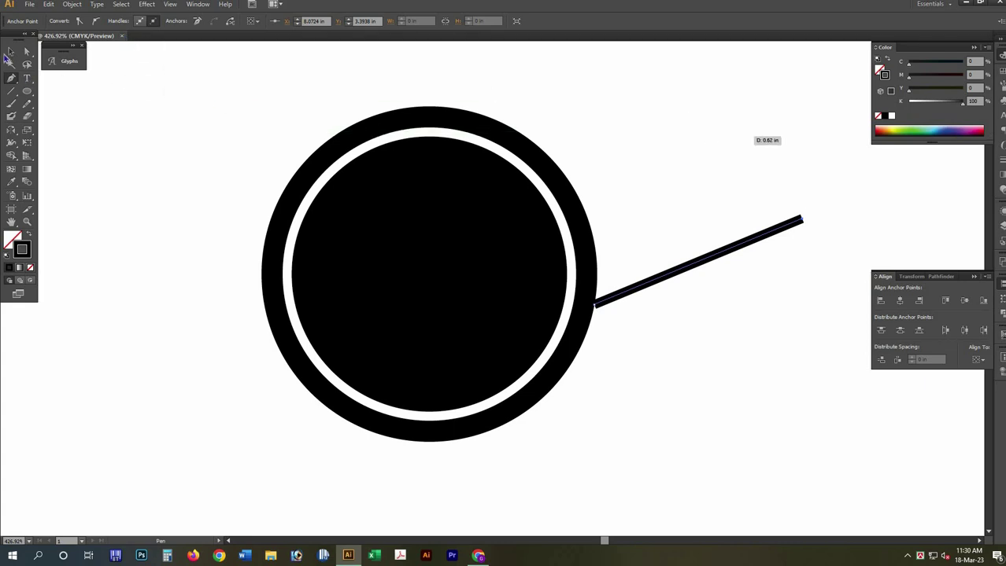
key(v)
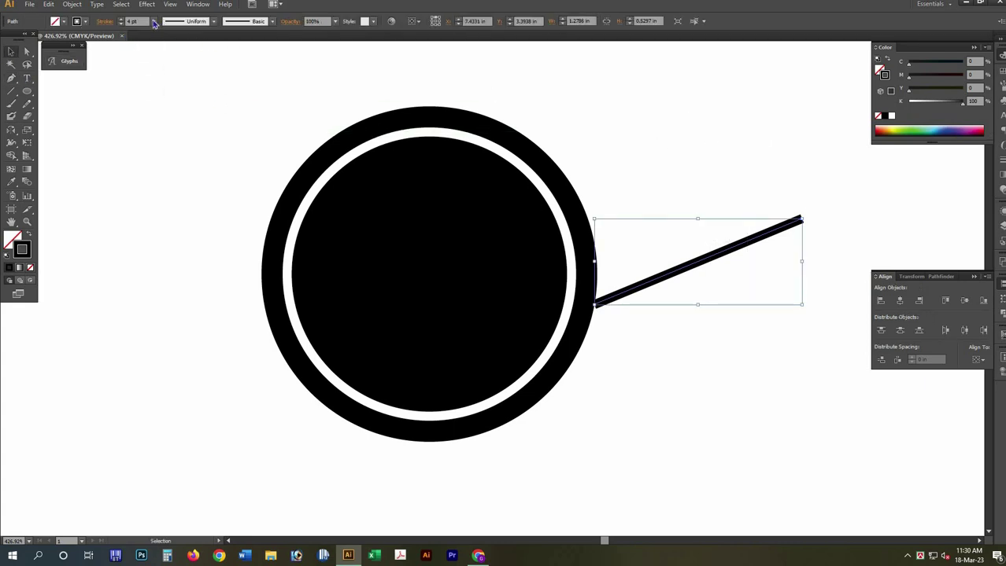
click(154, 22)
click(154, 22)
click(163, 173)
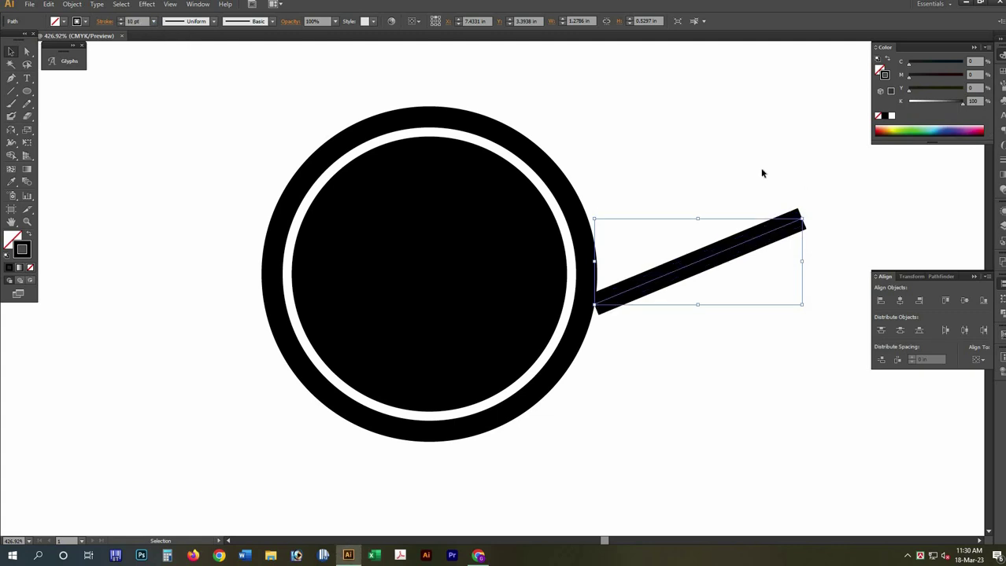
key(ctrl+shift+a)
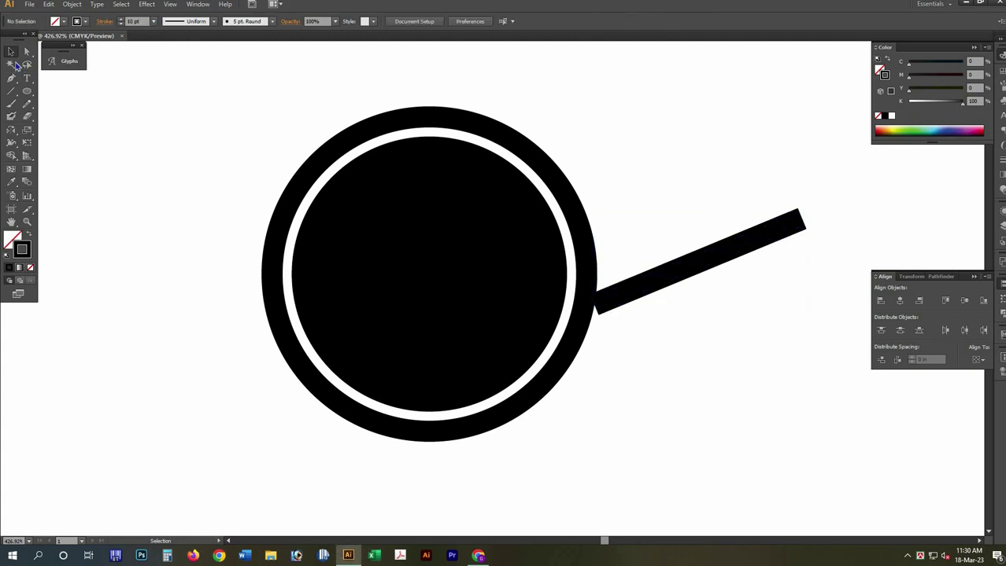
Draw a second and third parallel bar above the first, reaching the circle's edge
click(11, 78)
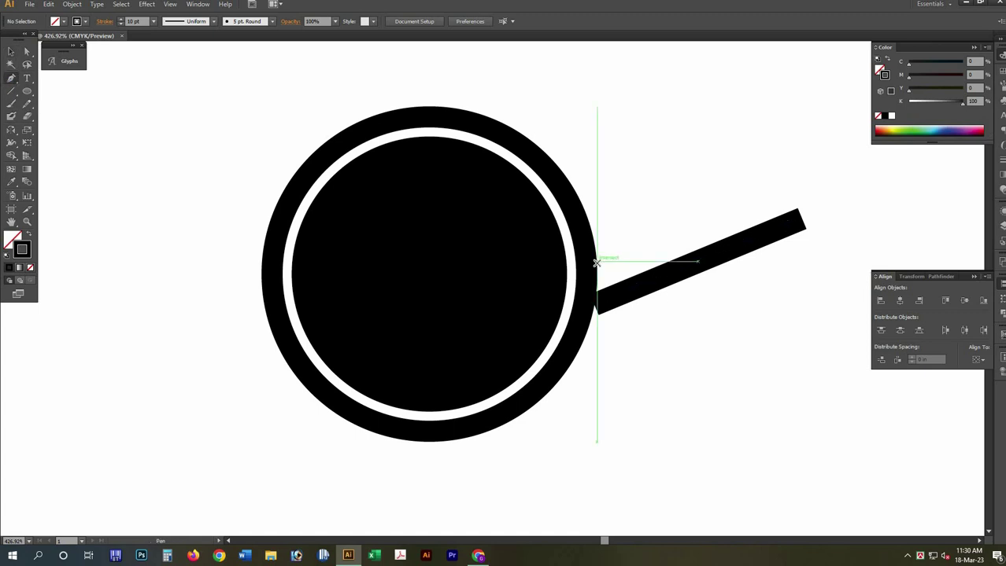
drag(801, 183, 802, 186)
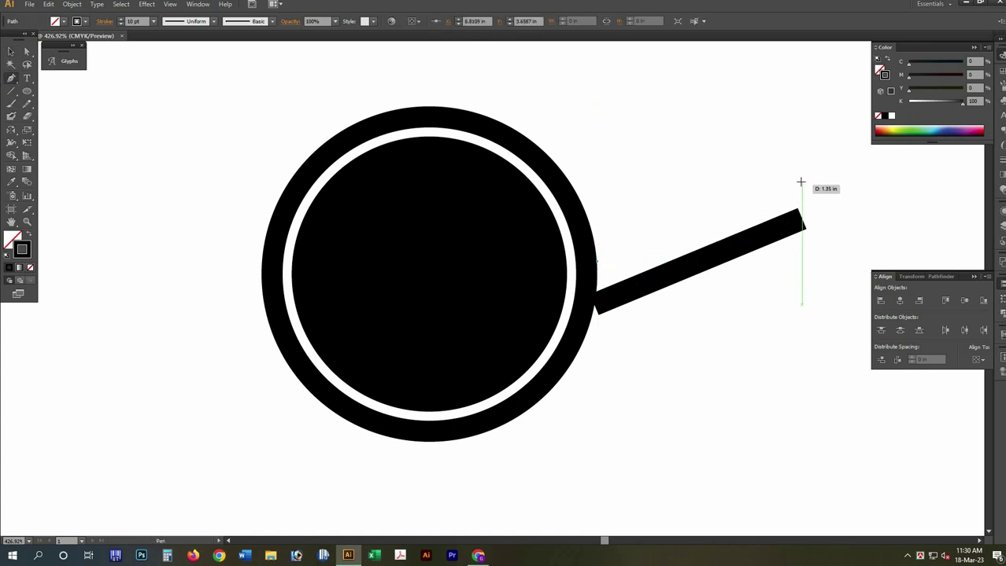
click(596, 250)
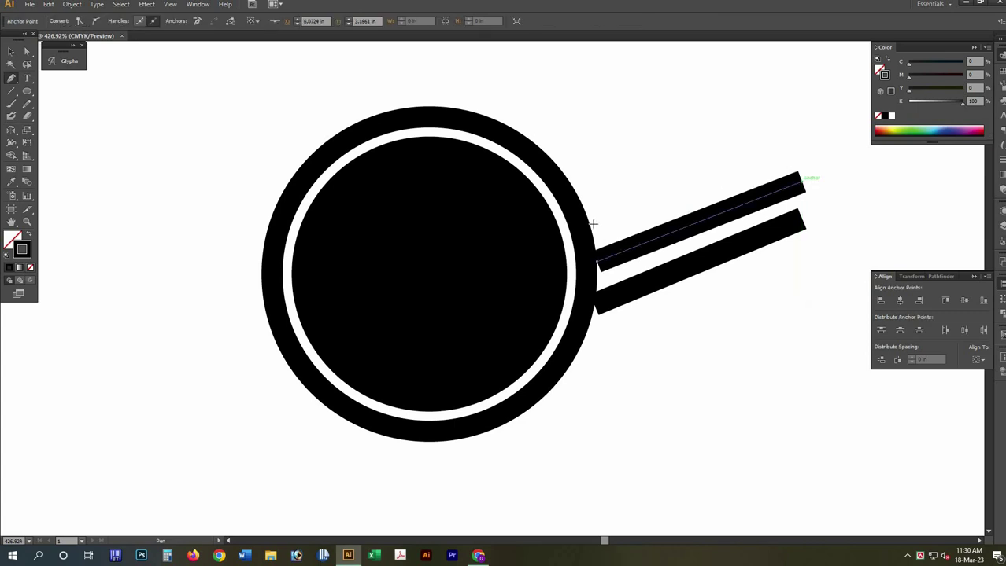
key(v)
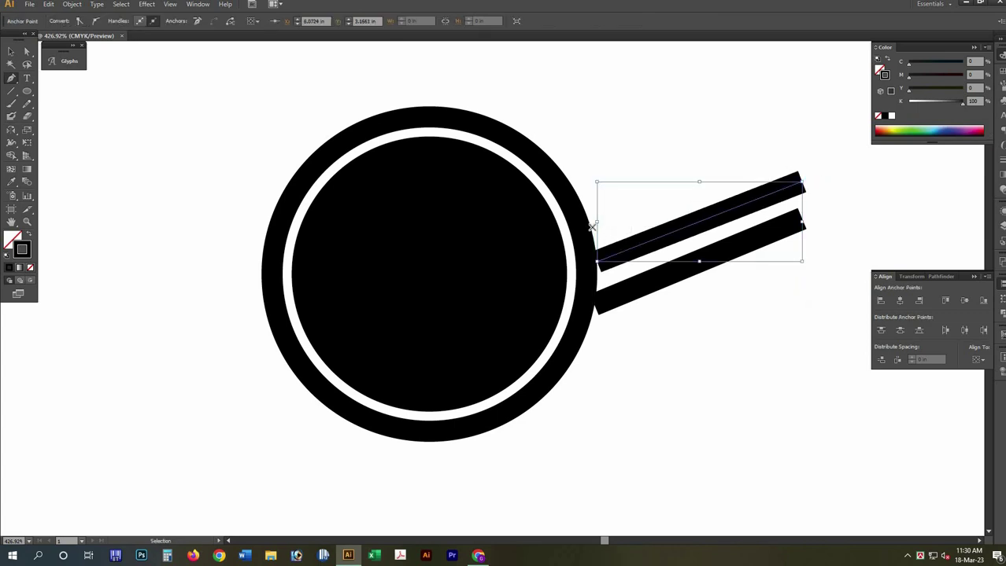
ctrl+click(594, 228)
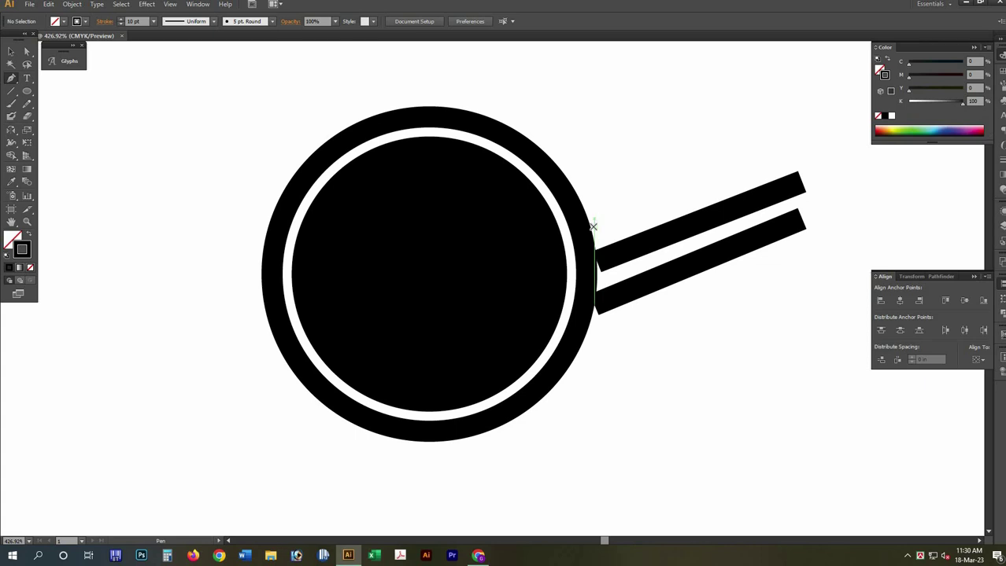
click(801, 146)
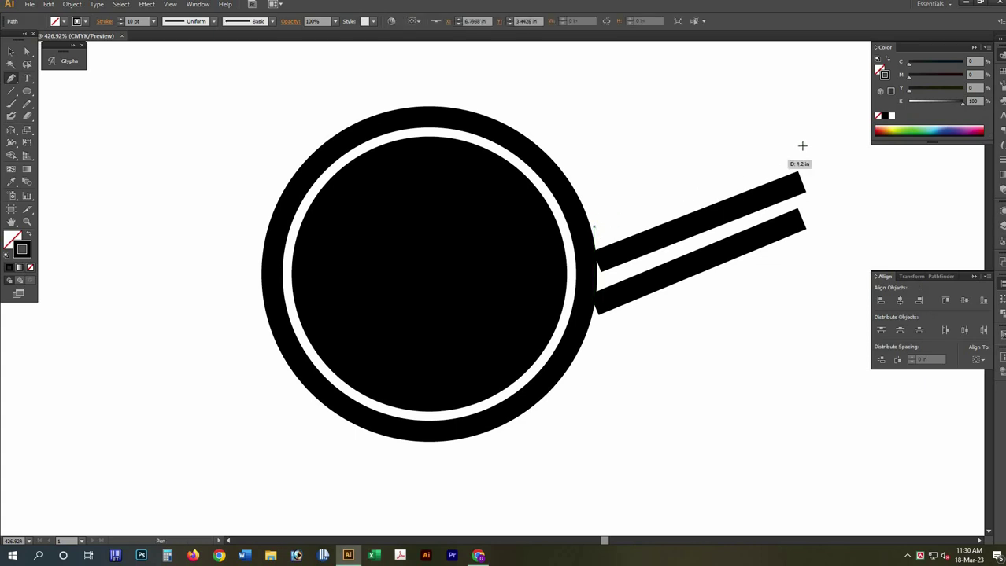
click(802, 147)
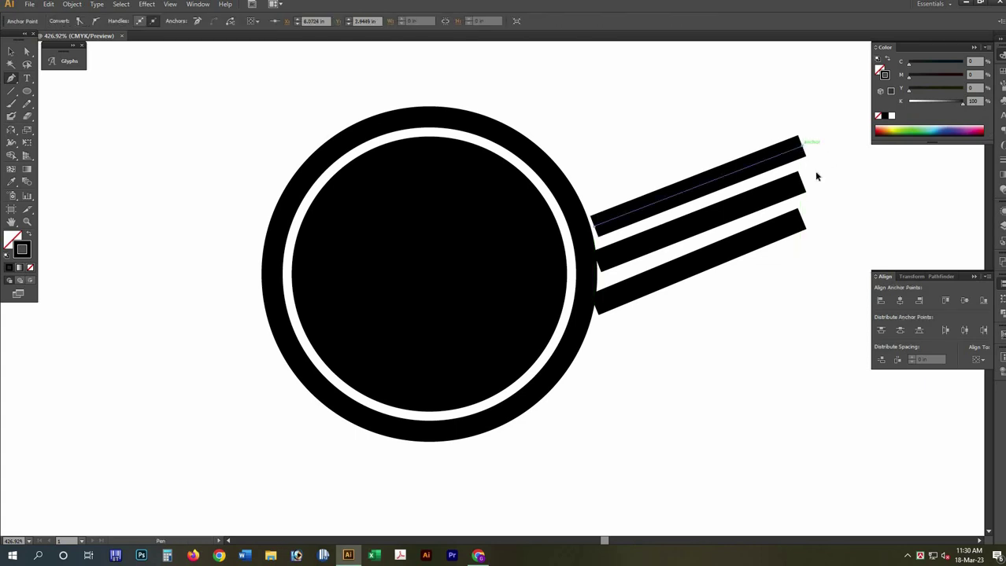
drag(743, 315, 827, 135)
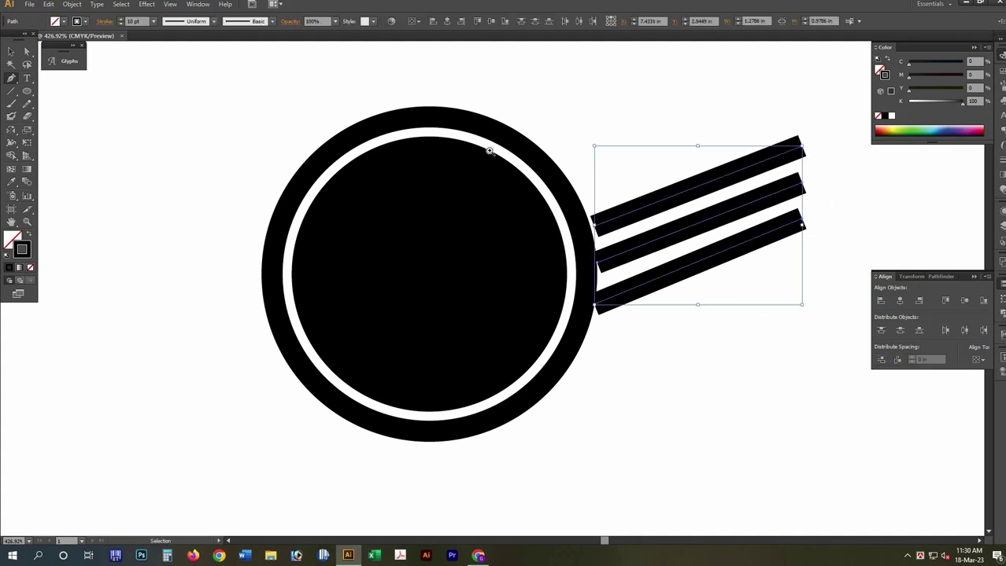
ctrl+click(833, 388)
drag(476, 127, 831, 388)
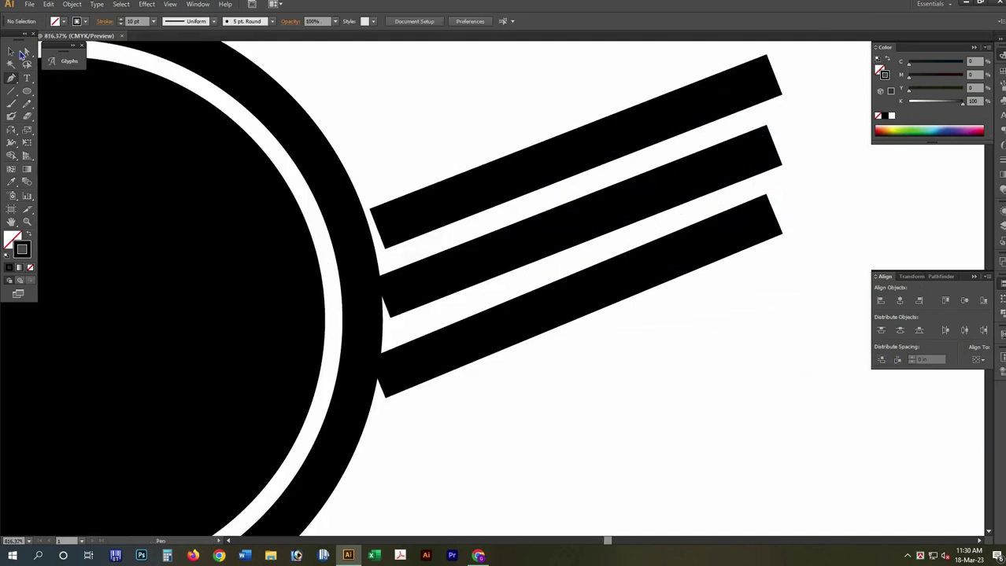
Expand the three bar strokes into filled shapes
key(a)
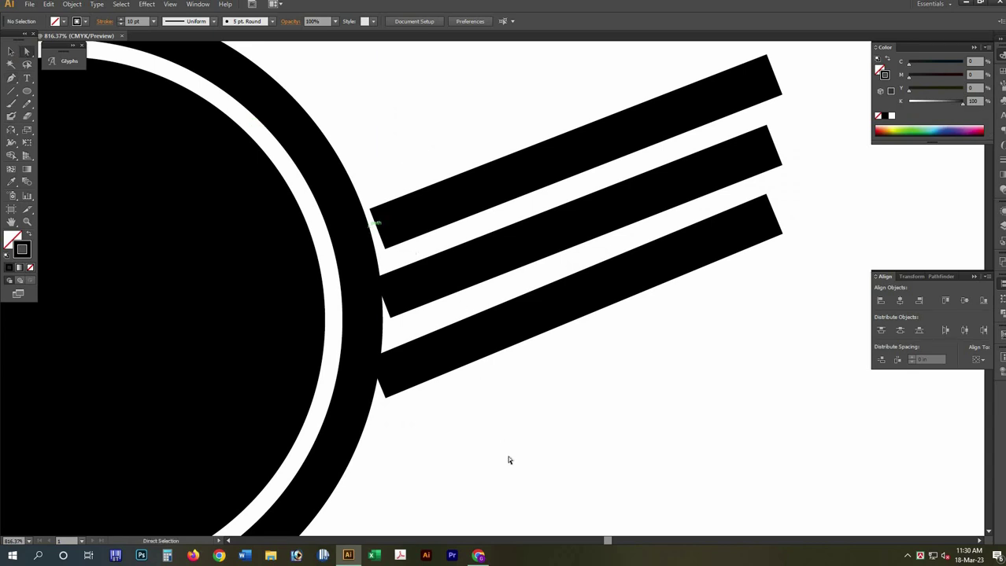
drag(404, 164, 508, 454)
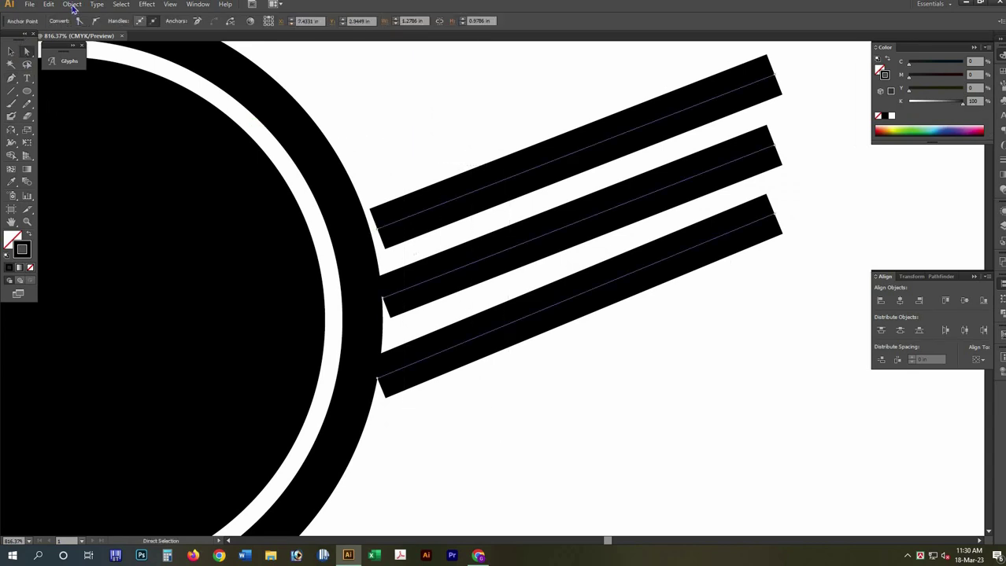
click(72, 5)
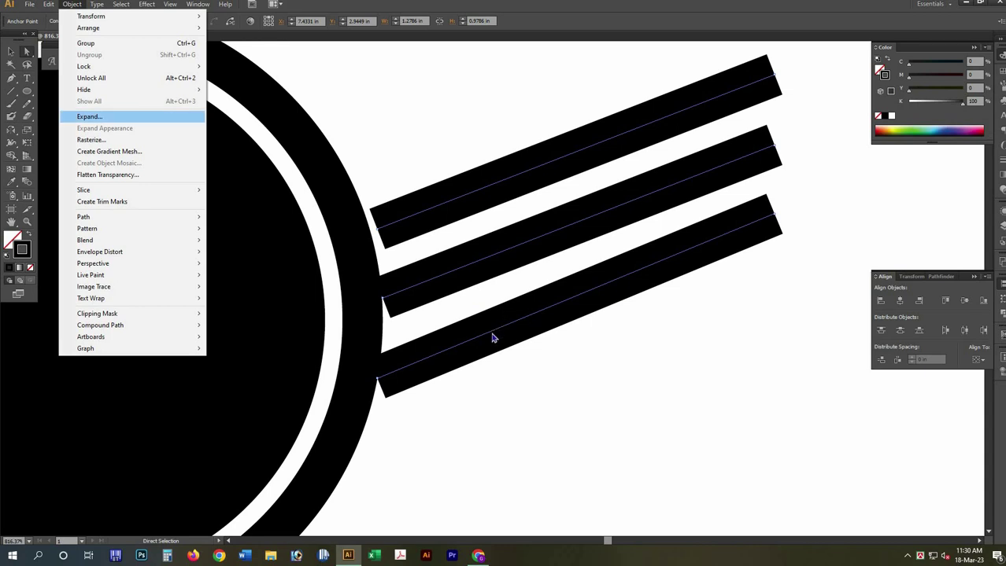
click(89, 117)
click(476, 334)
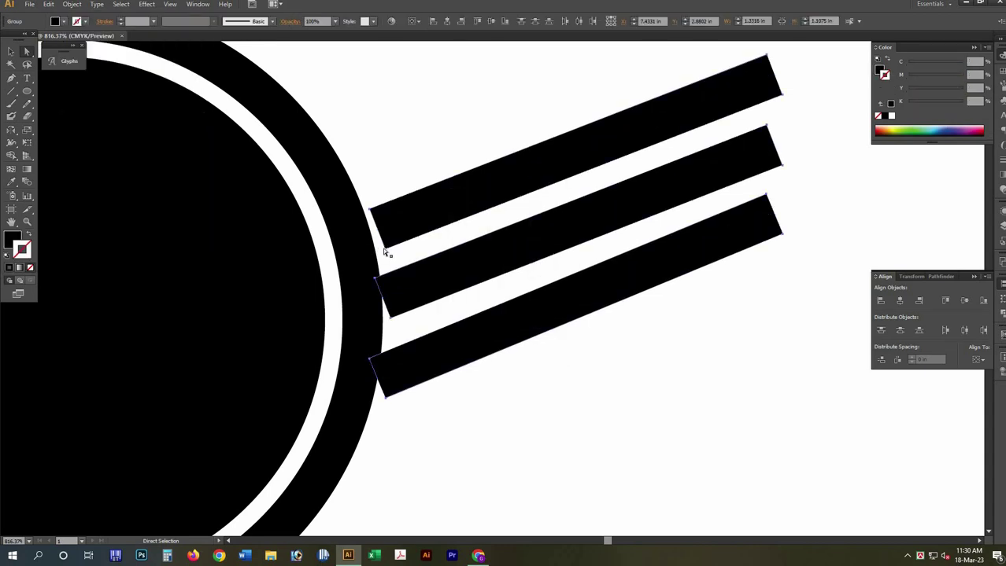
Pull each bar's lower-left corner in against the circle
mouse_move(382, 249)
mouse_down()
mouse_move(375, 253)
mouse_move(372, 215)
mouse_move(360, 216)
mouse_move(379, 199)
mouse_up()
click(383, 317)
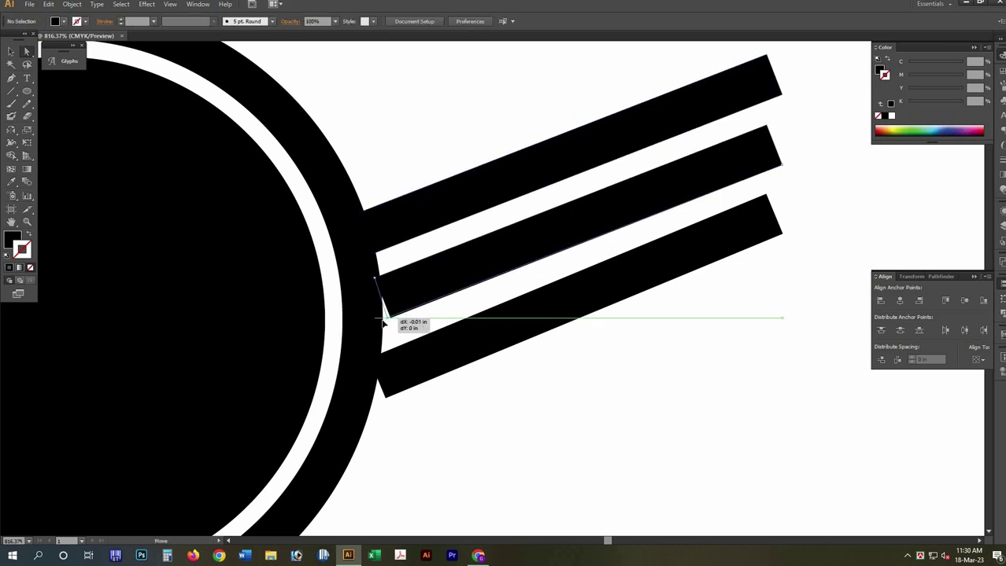
drag(384, 318, 378, 322)
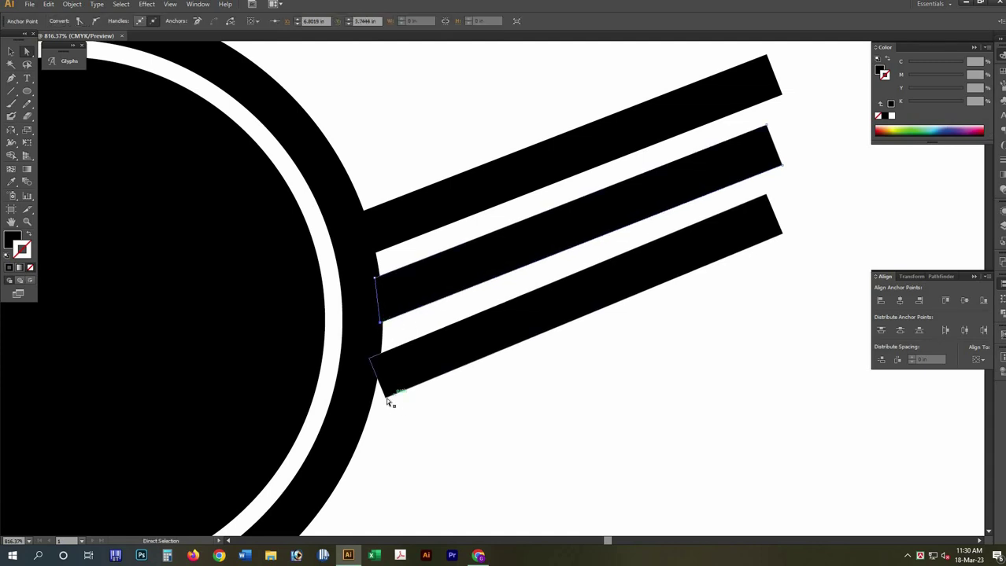
click(386, 401)
drag(382, 397, 369, 407)
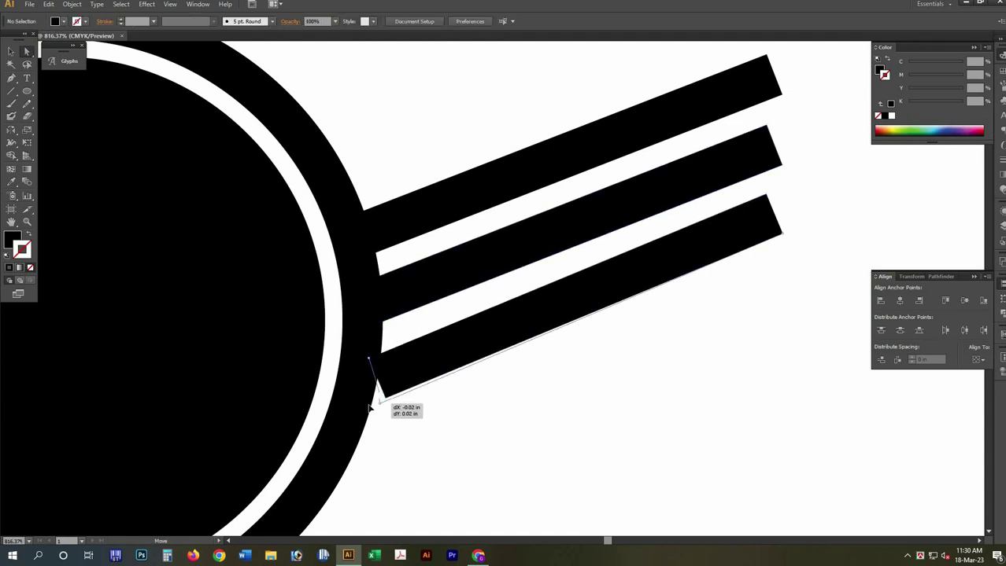
drag(369, 407, 366, 408)
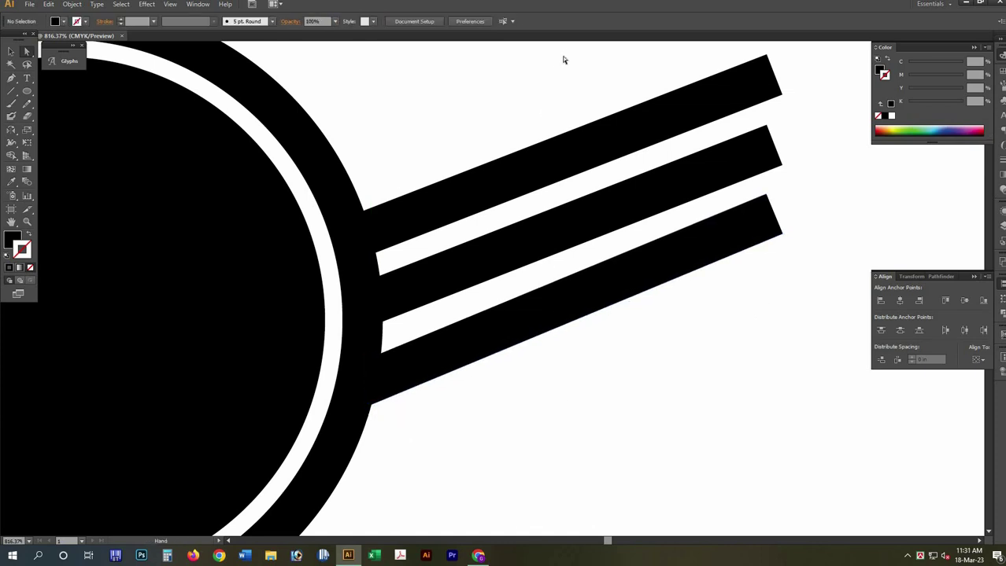
Align the bars' upper-right corners along one shared vertical edge and show rulers
drag(561, 56, 312, 103)
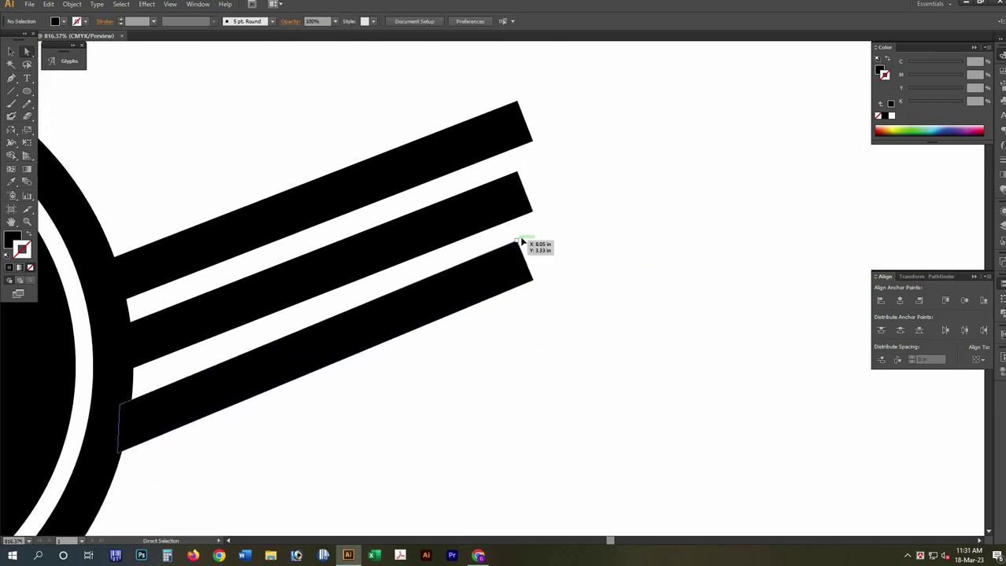
drag(520, 242, 534, 234)
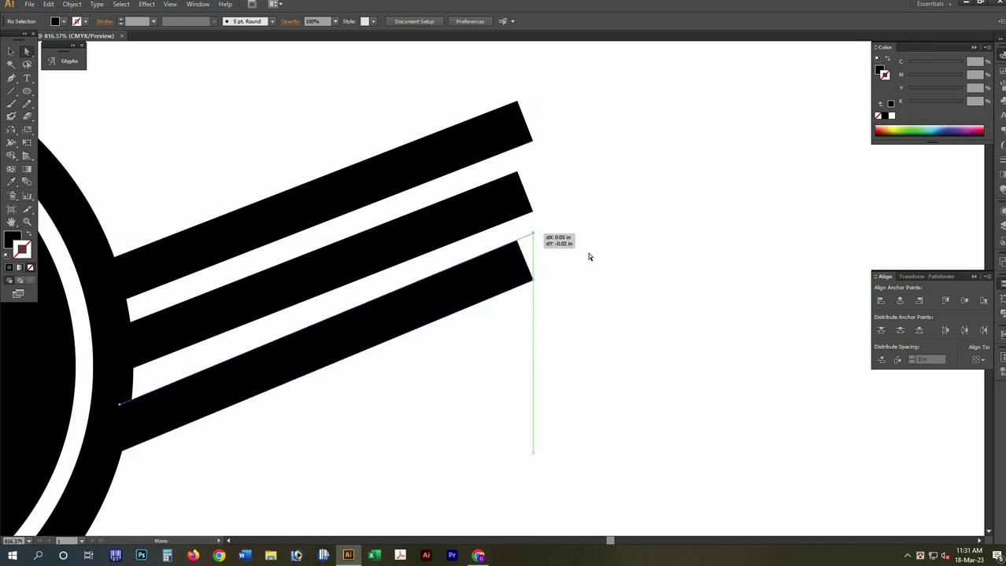
click(518, 176)
drag(524, 173, 532, 168)
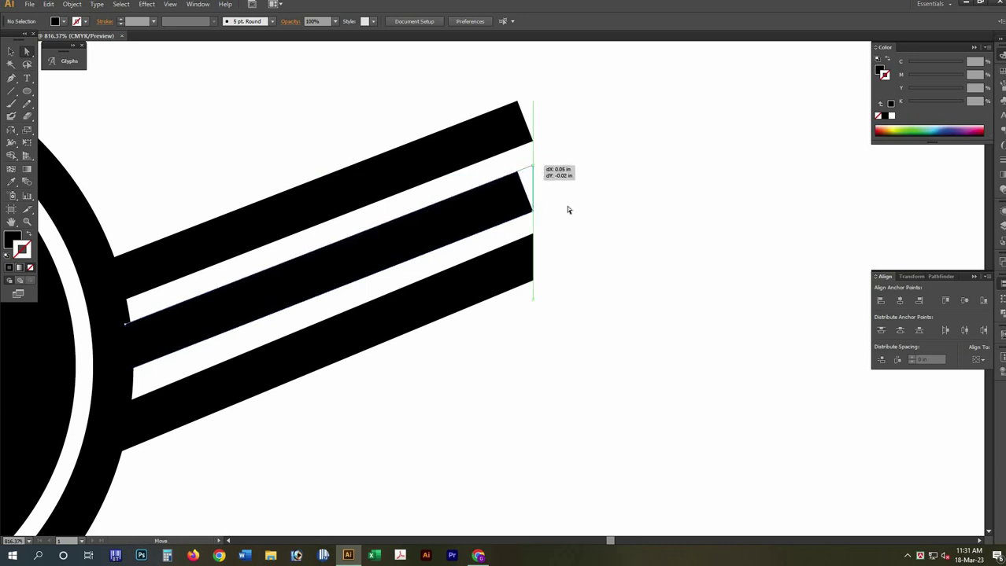
click(521, 102)
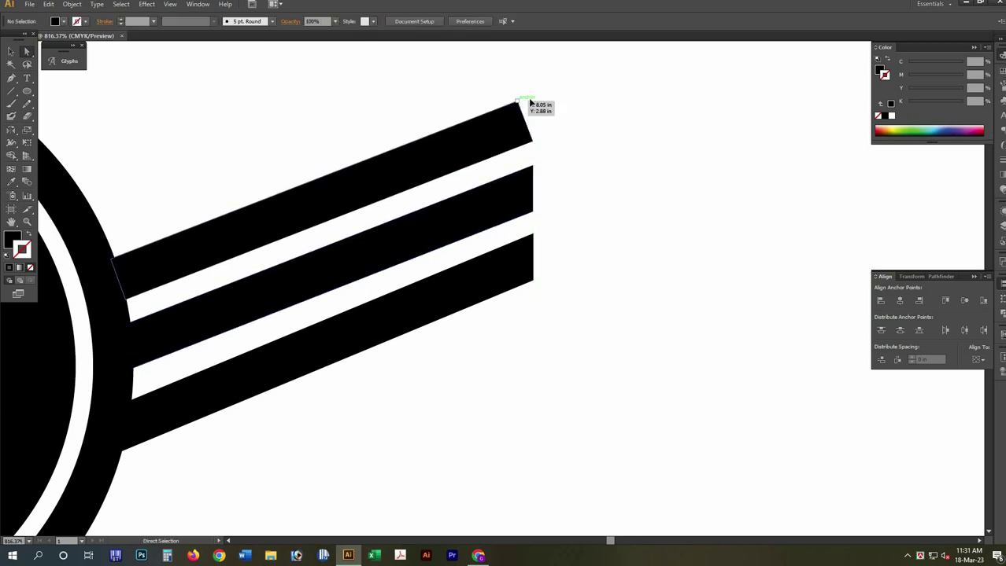
drag(537, 96, 536, 98)
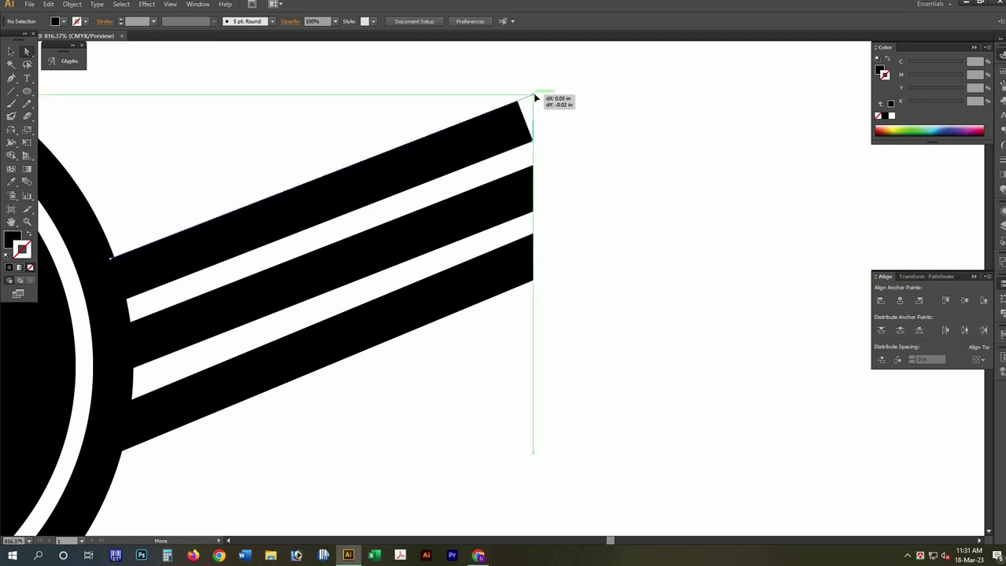
drag(548, 155, 549, 175)
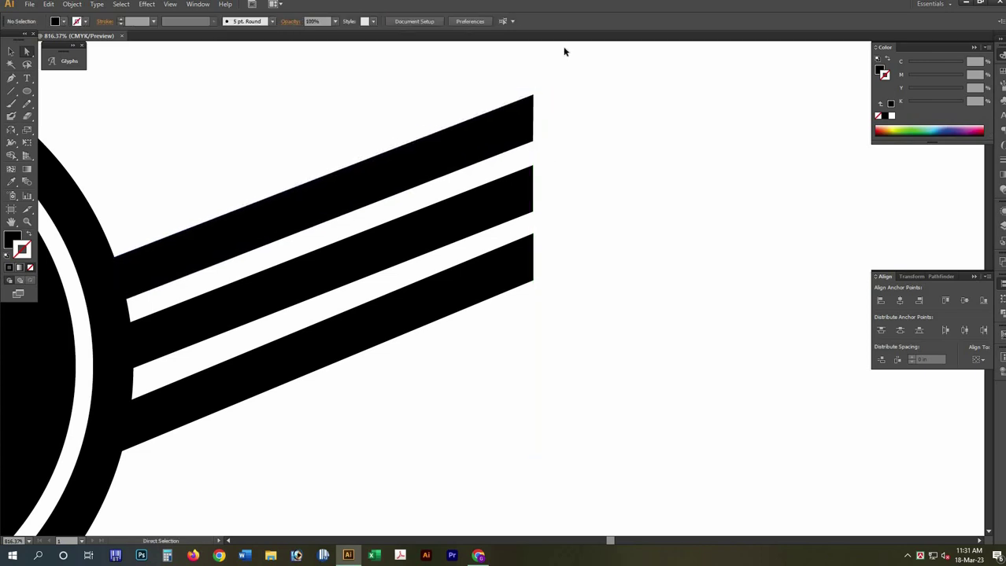
key(ctrl+r)
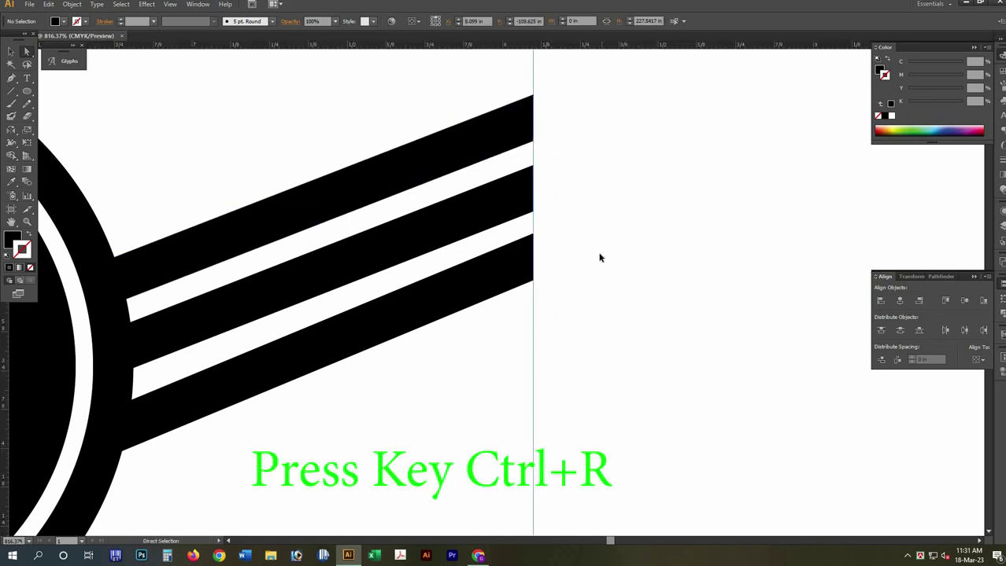
Paste a copy of the three stripes in front and move it left
key(ctrl+minus)
key(ctrl+minus)
key(ctrl+minus)
key(a)
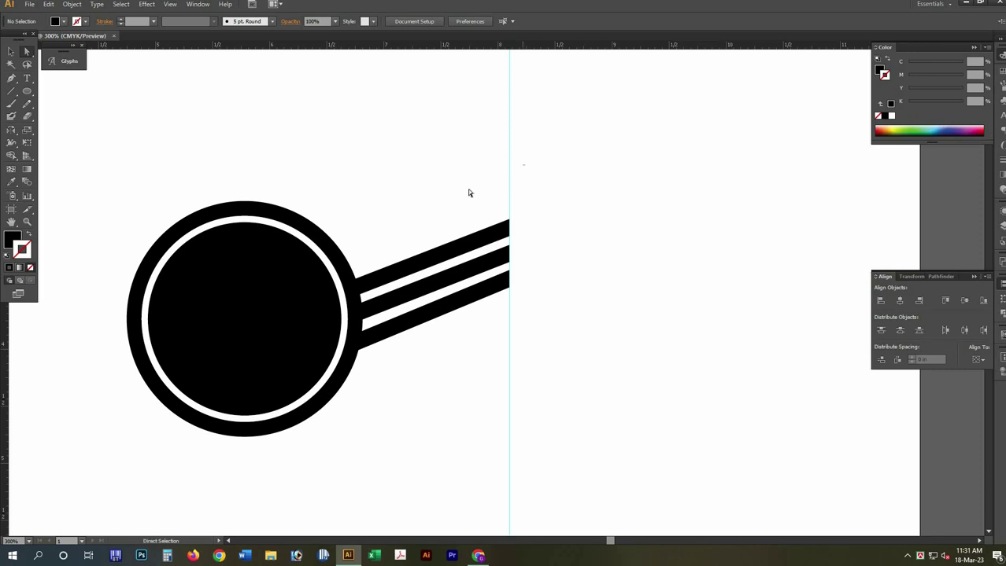
click(112, 103)
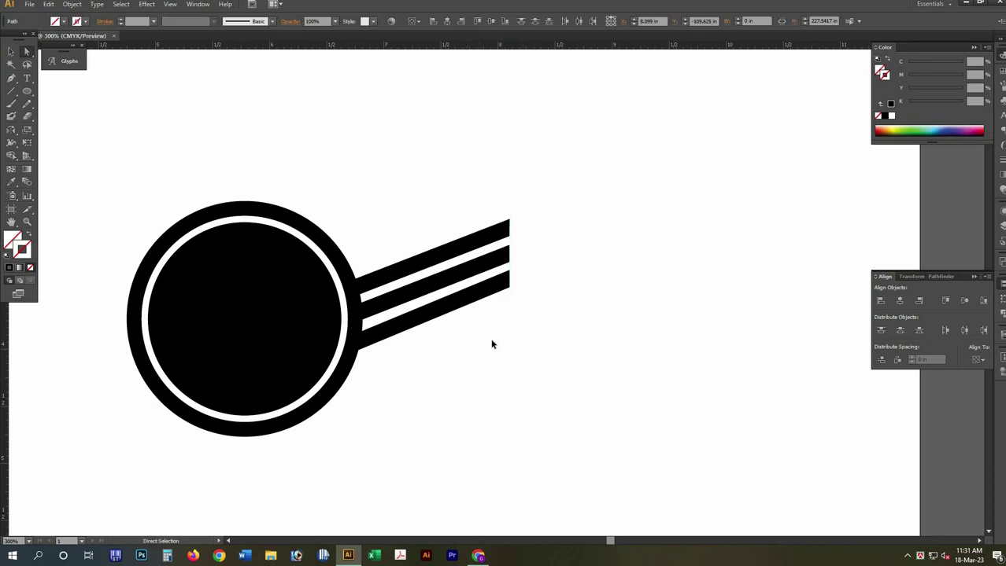
key(v)
drag(490, 332, 467, 187)
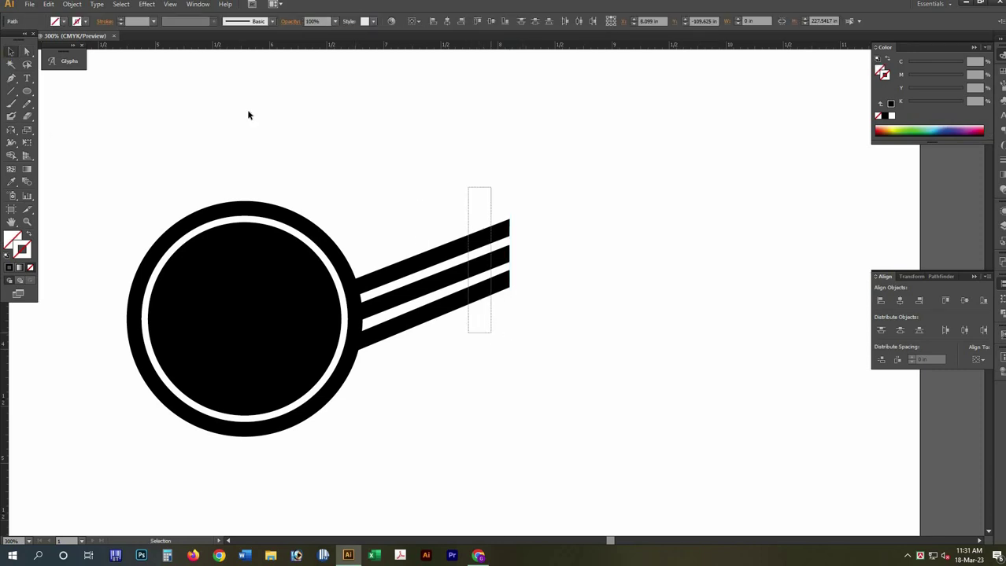
click(49, 5)
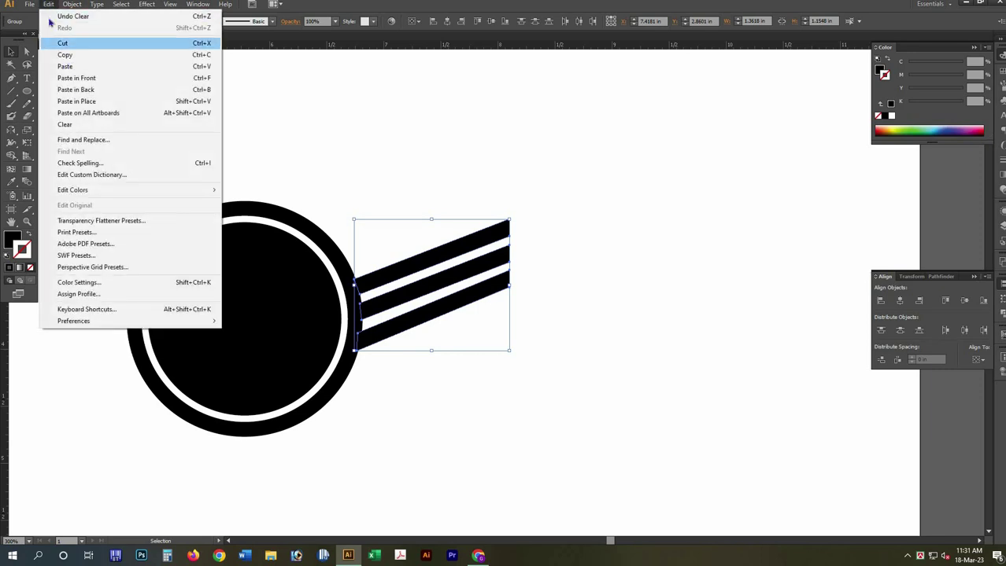
click(88, 78)
mouse_move(450, 240)
mouse_down()
mouse_move(252, 245)
mouse_move(262, 234)
mouse_up()
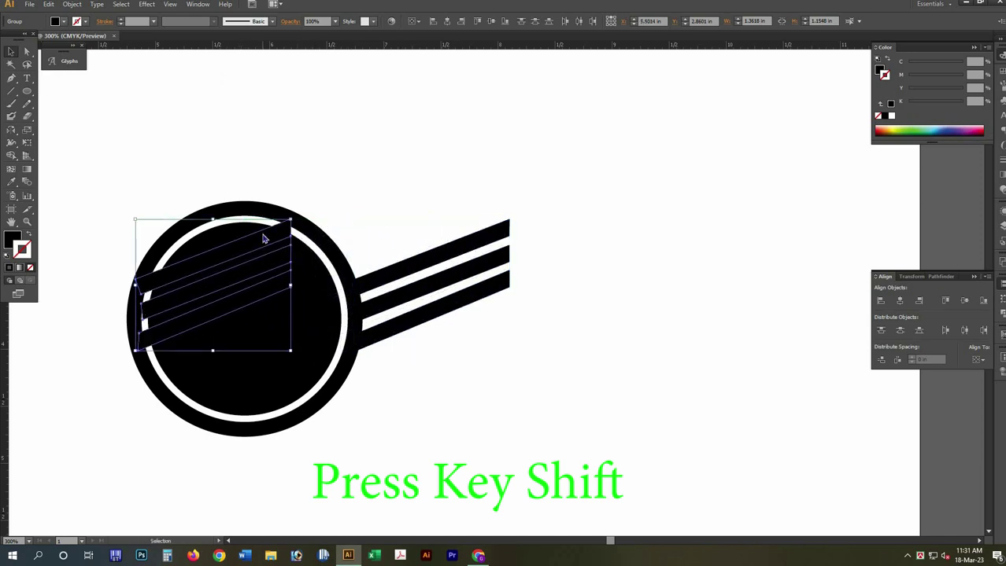
Reflect the copied stripes vertically and place them as the circle's left wing
key(o)
key(Return)
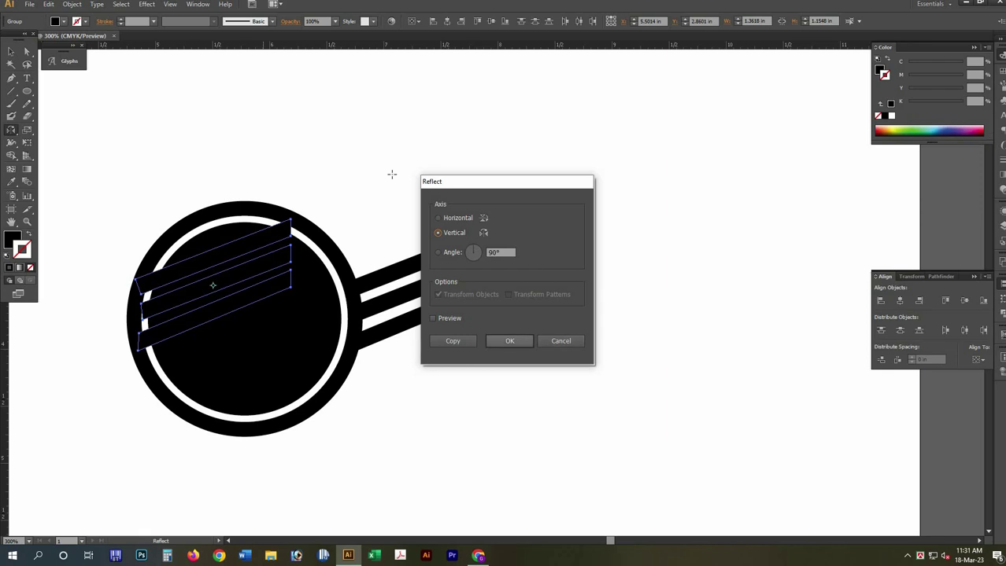
click(514, 341)
key(v)
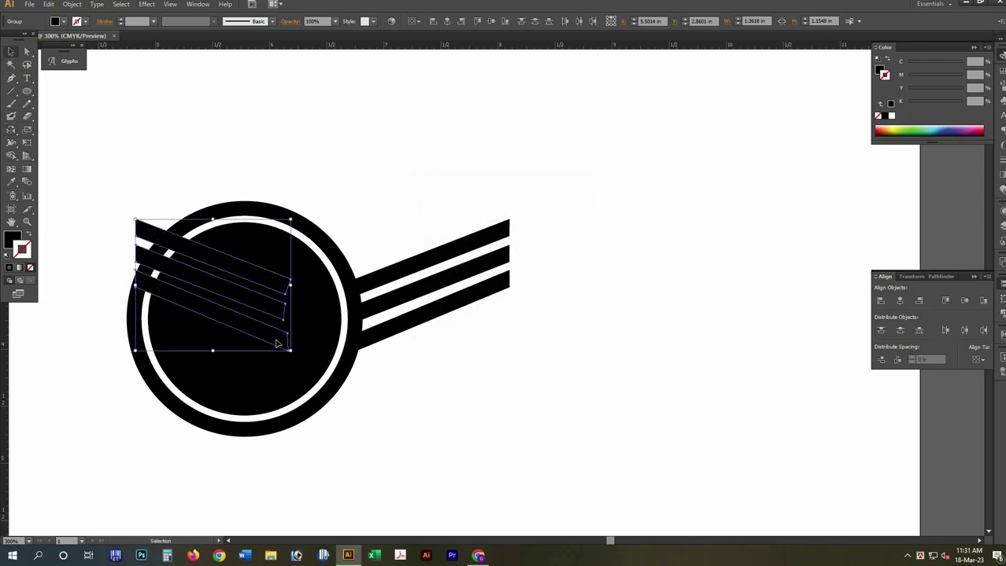
drag(139, 345, 125, 347)
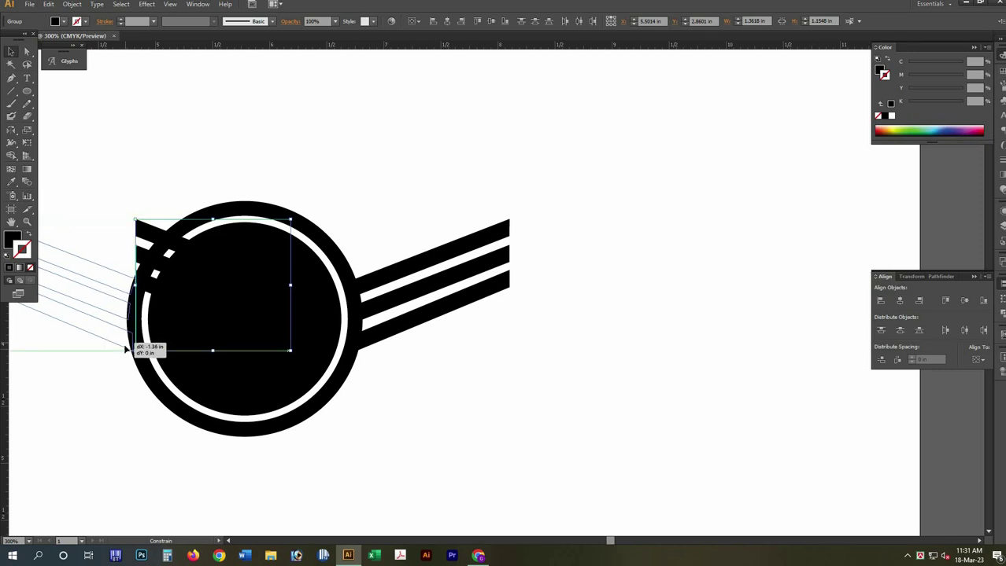
drag(130, 415, 148, 411)
click(624, 435)
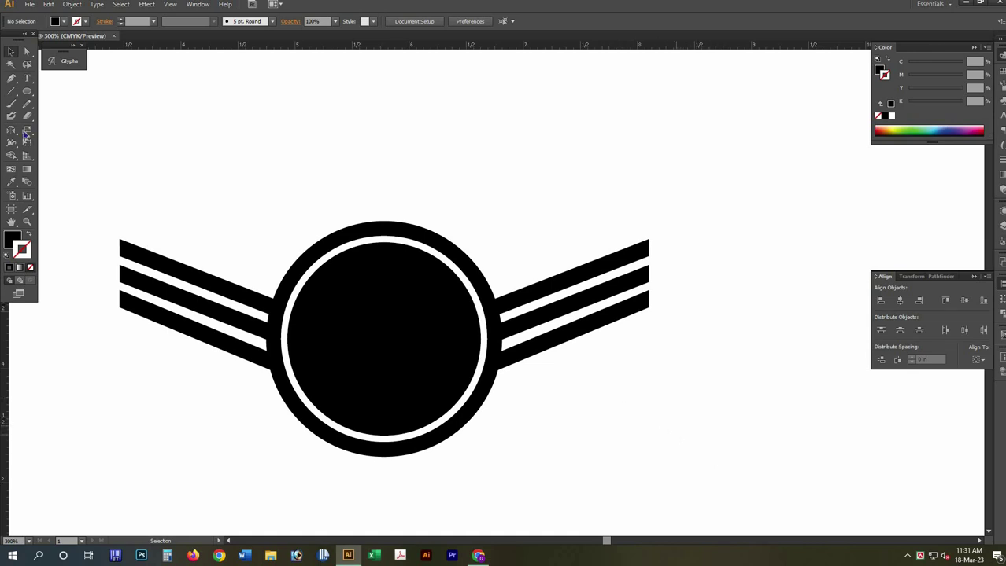
Add the text 'DM' above the circle
key(t)
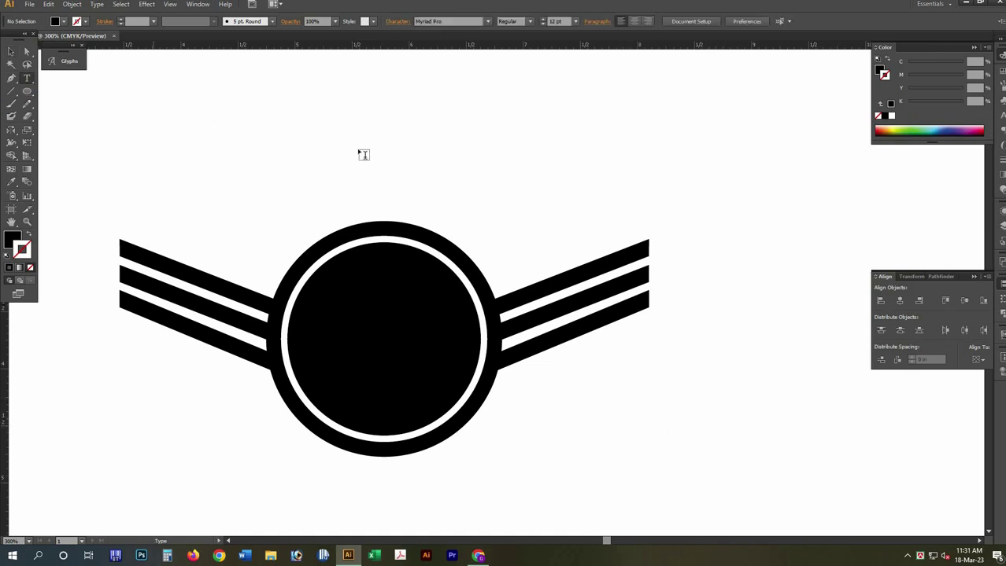
click(358, 148)
text(D)
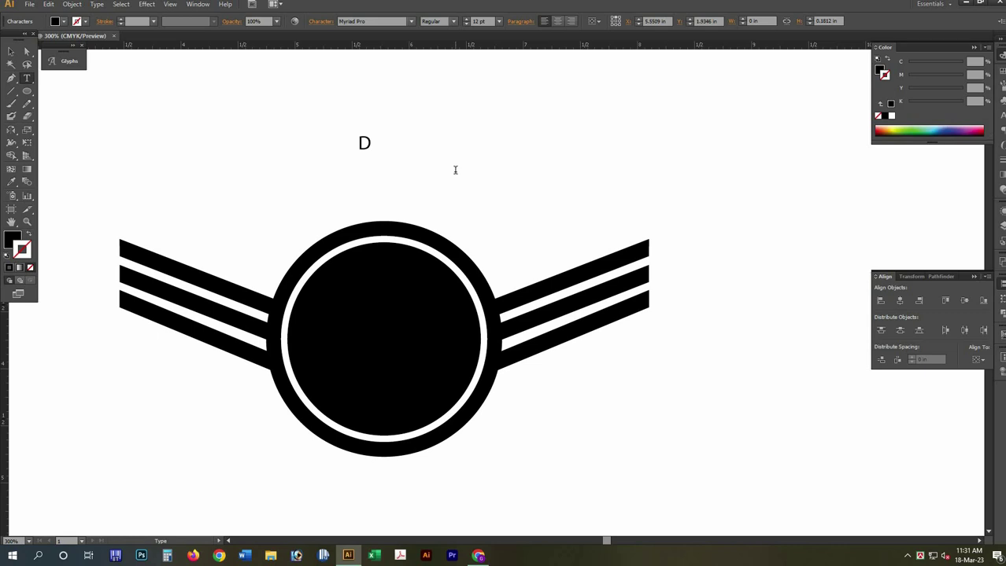
text(M)
key(Escape)
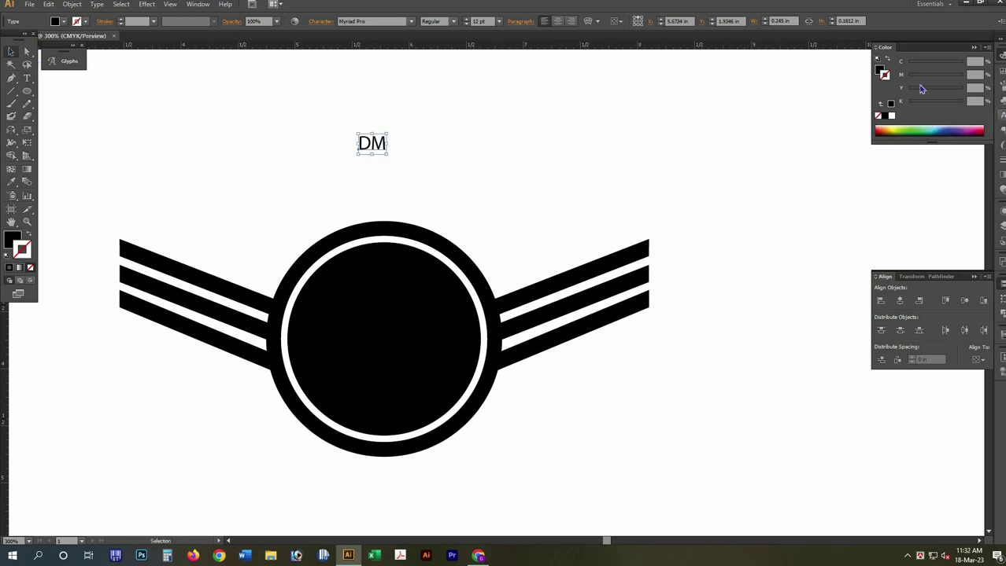
Browse fonts for DM in the Character panel and settle on Agency FB
click(1000, 115)
click(917, 76)
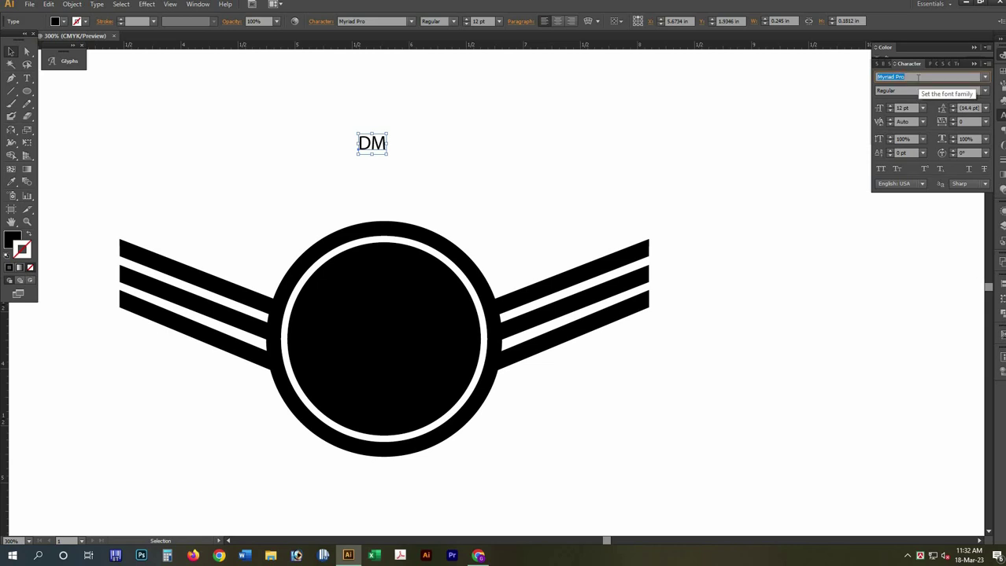
key(Up)
key(Up)
key(Up)
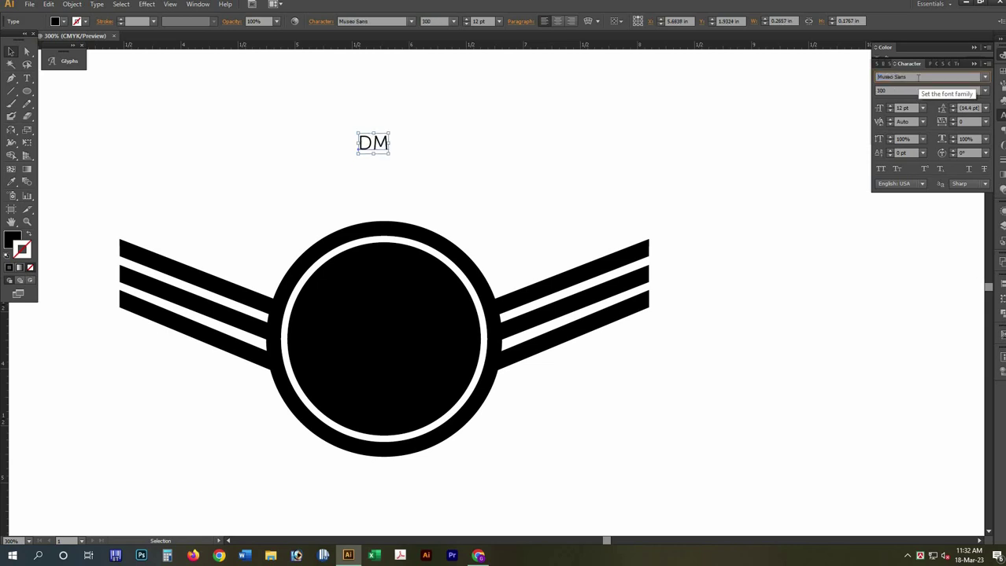
key(Up)
key(Up)
key(Up)
key(Up)
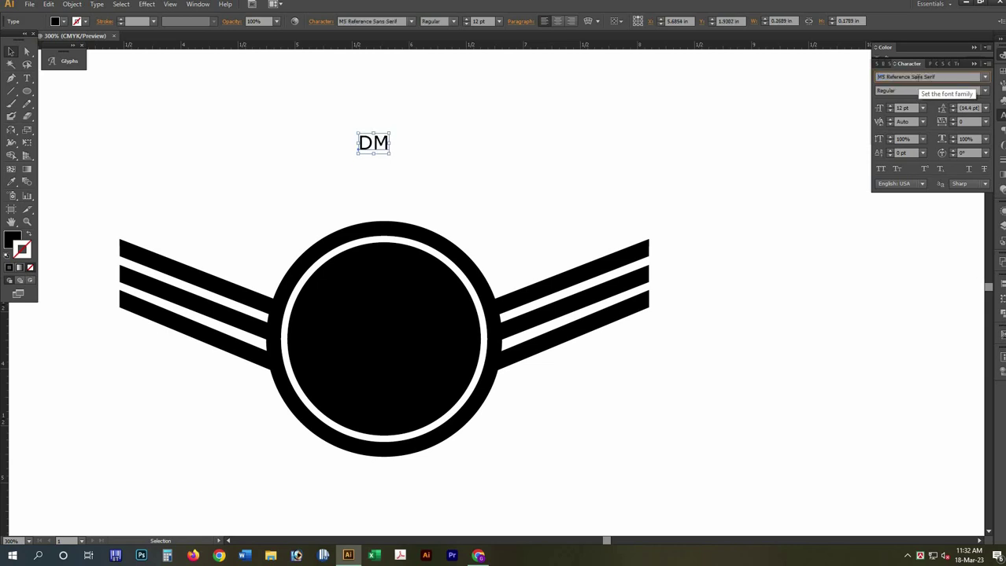
key(Up)
key(Up)
key(Up)
key(Up)
key(Up)
key(Up)
key(Up)
key(Up)
key(Up)
key(Up)
key(Up)
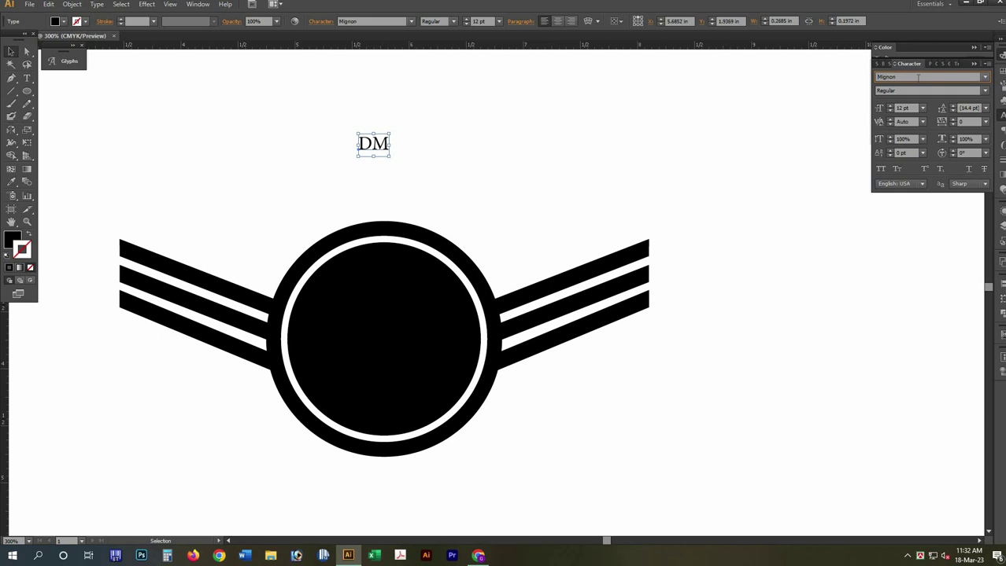
key(Up)
key(Up)
key(Up)
key(Up)
key(Up)
key(Up)
key(Up)
key(Up)
key(Up)
key(Up)
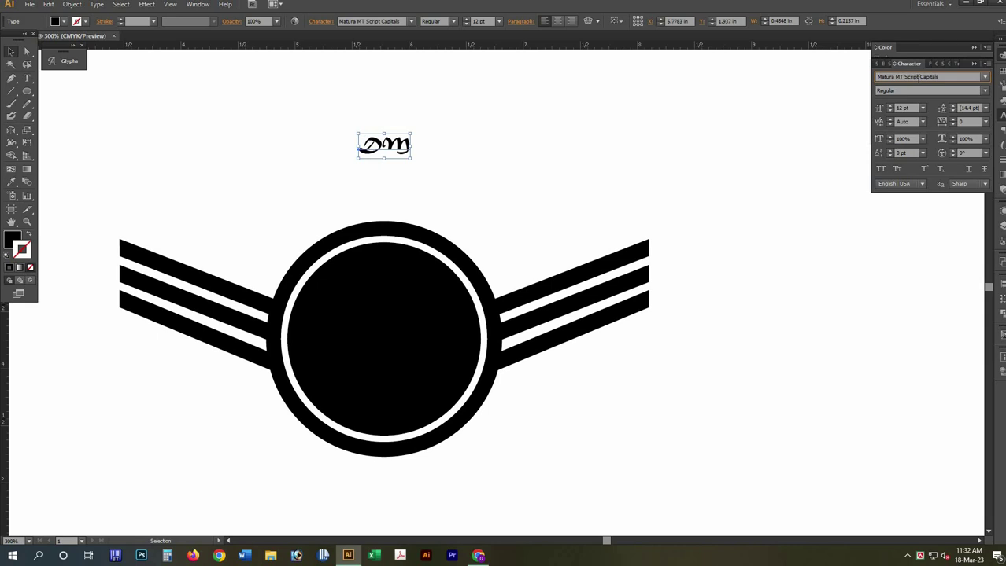
key(ctrl+a)
text(a)
key(Return)
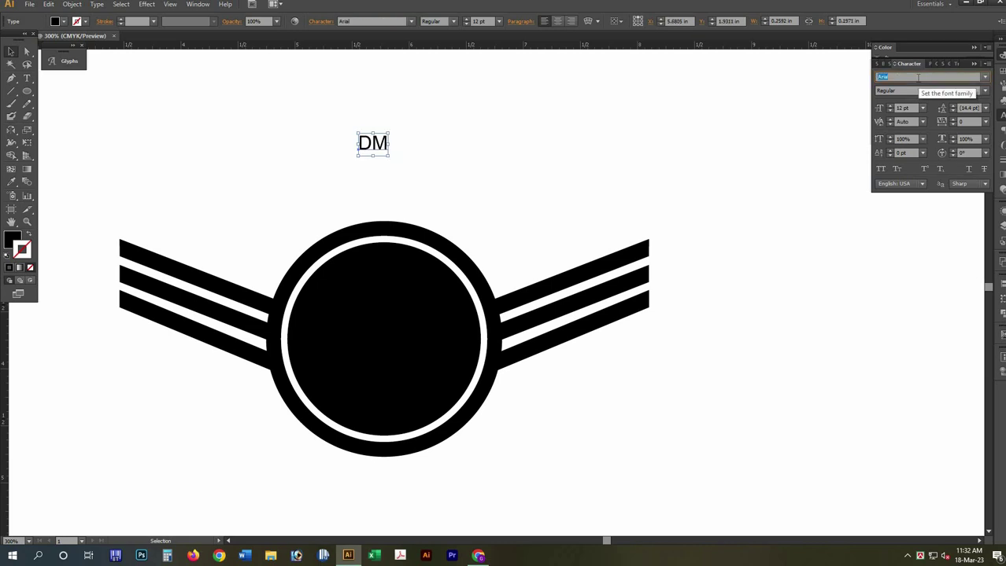
key(Up)
key(Up)
key(Up)
key(Up)
key(Up)
key(Up)
key(Up)
key(Up)
key(Up)
key(Up)
key(Up)
key(Up)
key(Up)
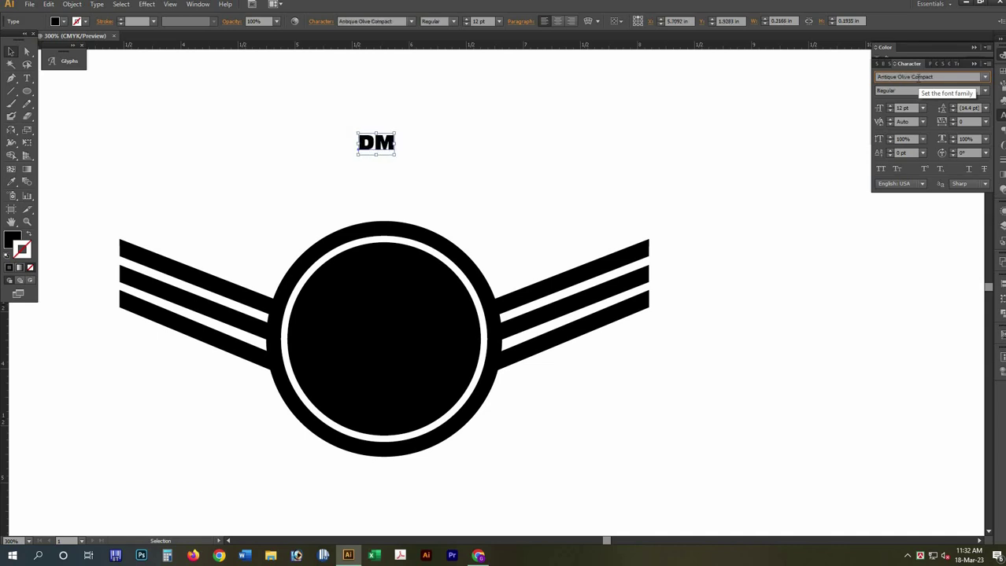
key(Up)
key(Up)
key(Up)
key(Up)
key(Up)
key(Up)
key(Up)
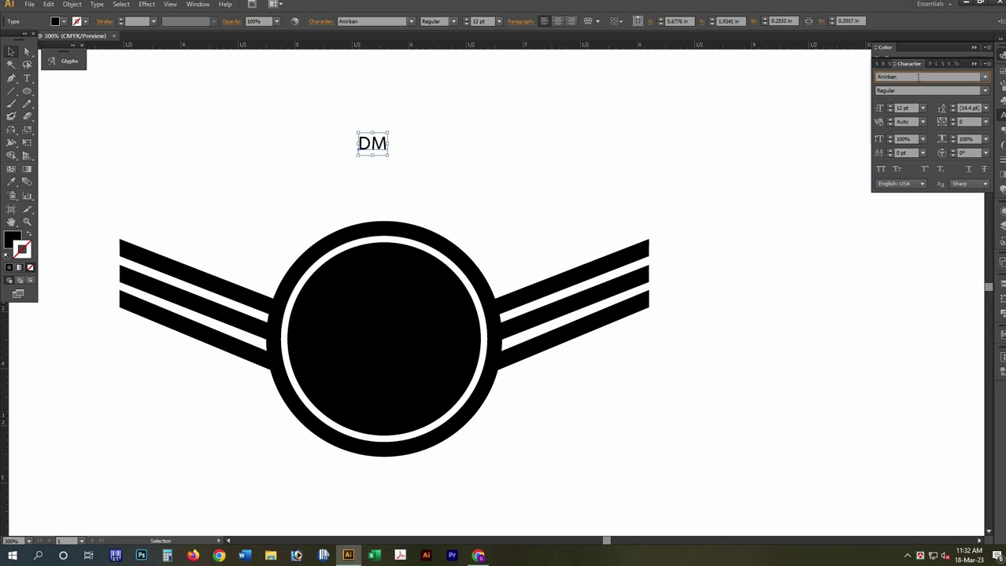
key(Up)
key(Up)
key(Up)
key(Up)
key(Up)
key(Up)
key(Up)
key(Up)
key(Up)
key(Up)
key(Down)
click(11, 52)
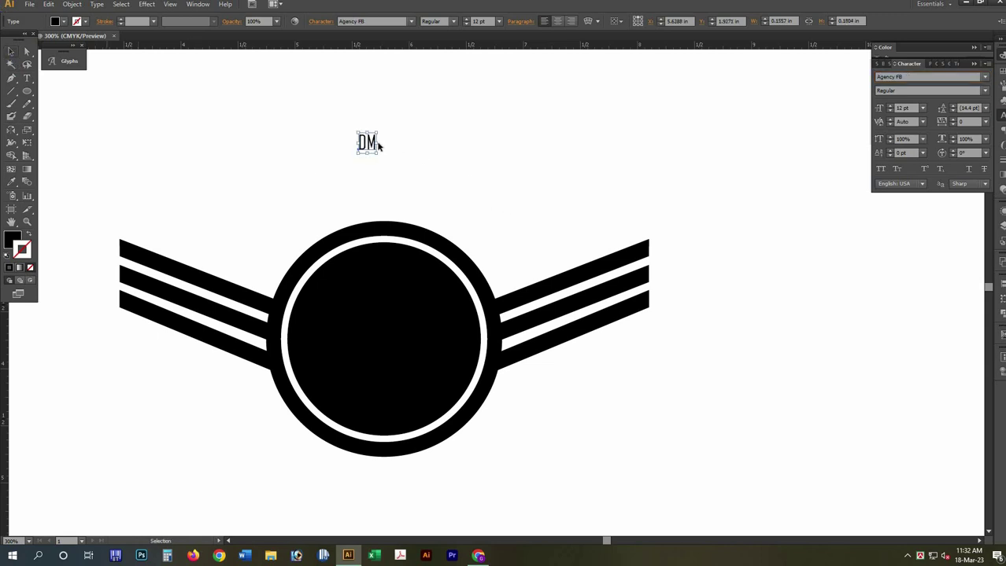
Stretch DM to about twice its width and make it taller
mouse_move(377, 143)
mouse_down()
mouse_move(400, 142)
mouse_move(445, 176)
mouse_up()
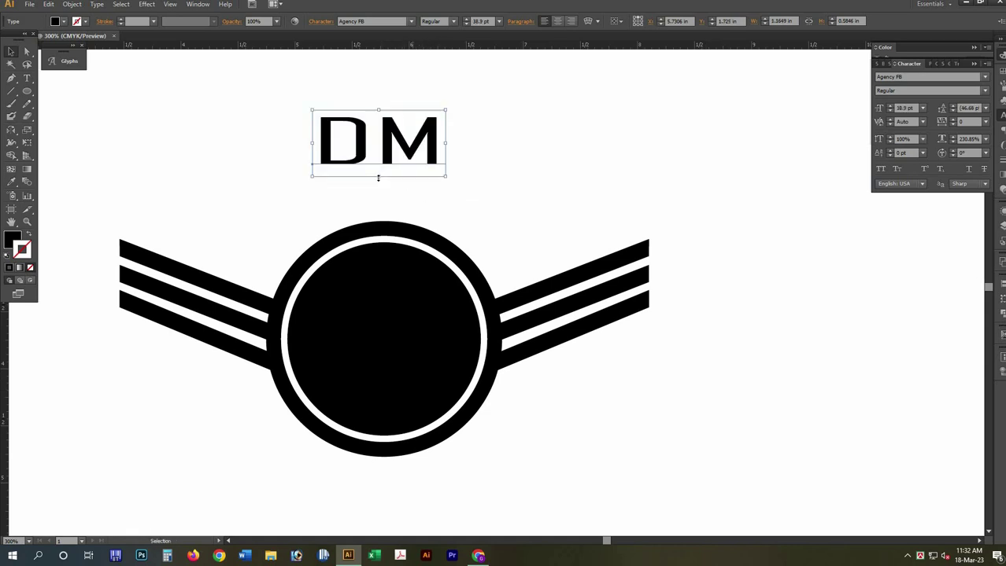
drag(378, 176, 379, 188)
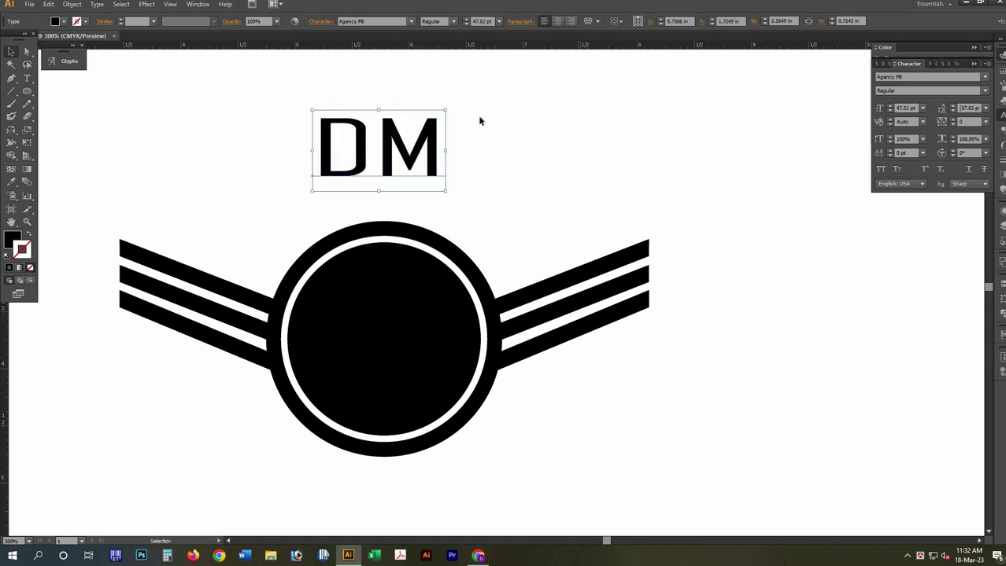
click(438, 143)
click(378, 150)
Expand the DM text into outlined shapes and zoom in on it
click(48, 4)
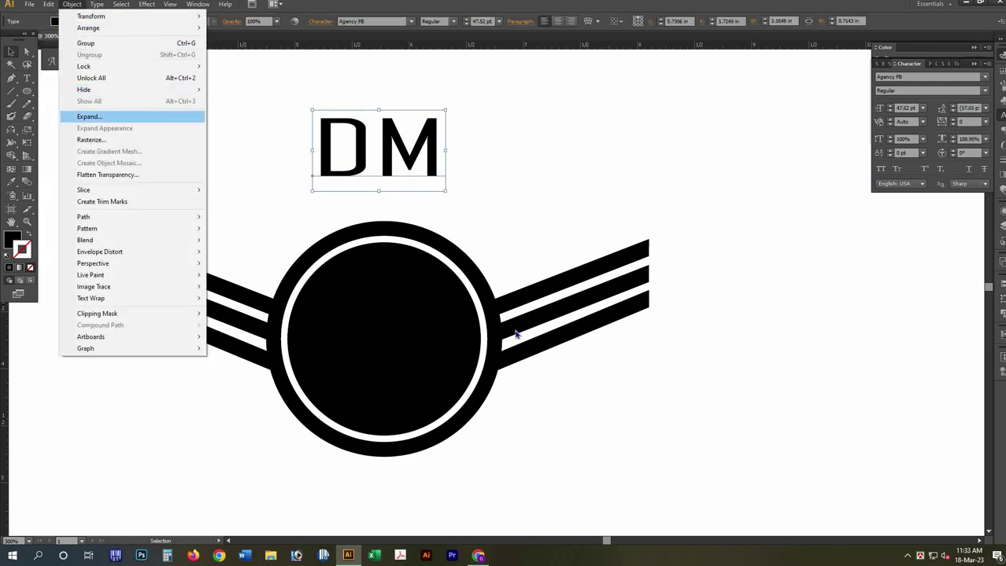
click(79, 116)
click(483, 334)
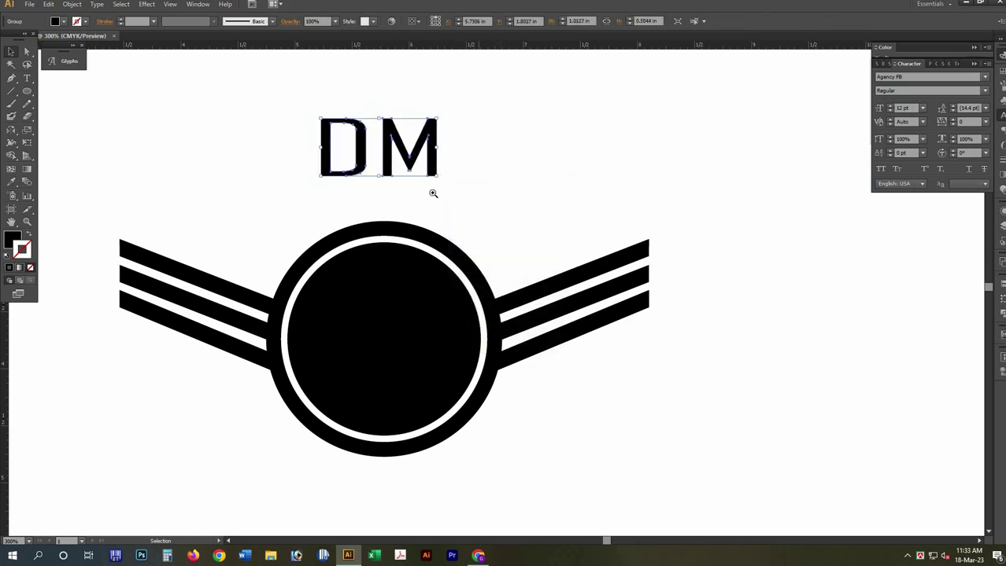
click(508, 216)
drag(276, 93, 480, 214)
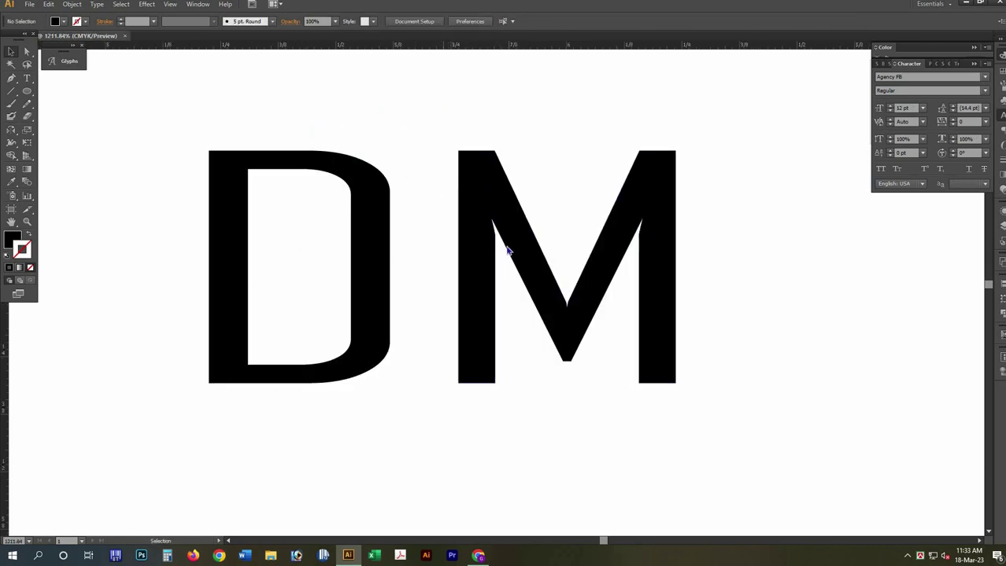
click(511, 249)
Ungroup the D and M and move the M over the D
right_click(480, 191)
click(512, 250)
drag(398, 181, 228, 181)
mouse_move(491, 166)
mouse_down()
mouse_move(504, 149)
mouse_move(454, 191)
mouse_up()
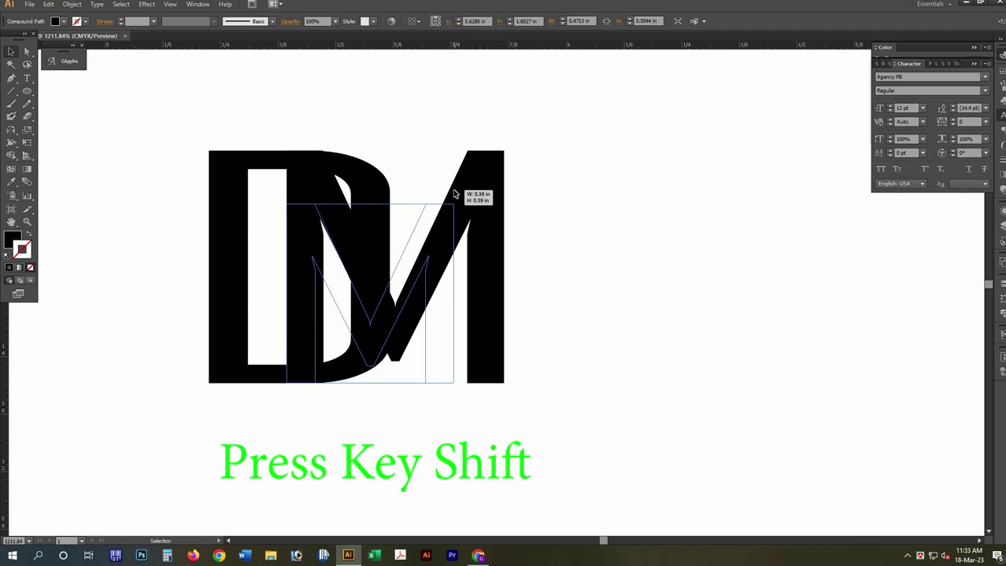
drag(493, 185, 493, 185)
key(ctrl+z)
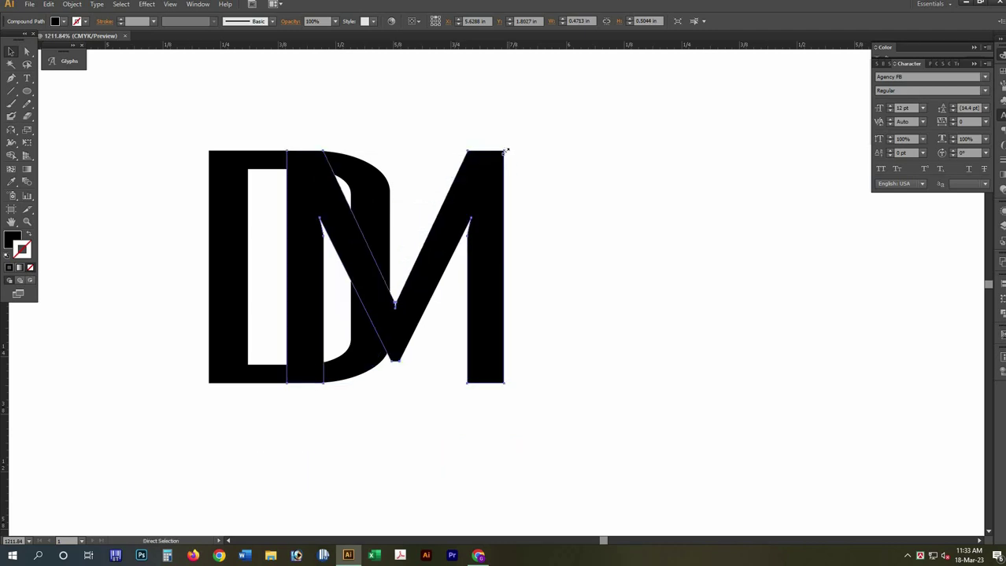
Shrink the M to fit inside the D and fine-tune its position
drag(504, 150, 467, 191)
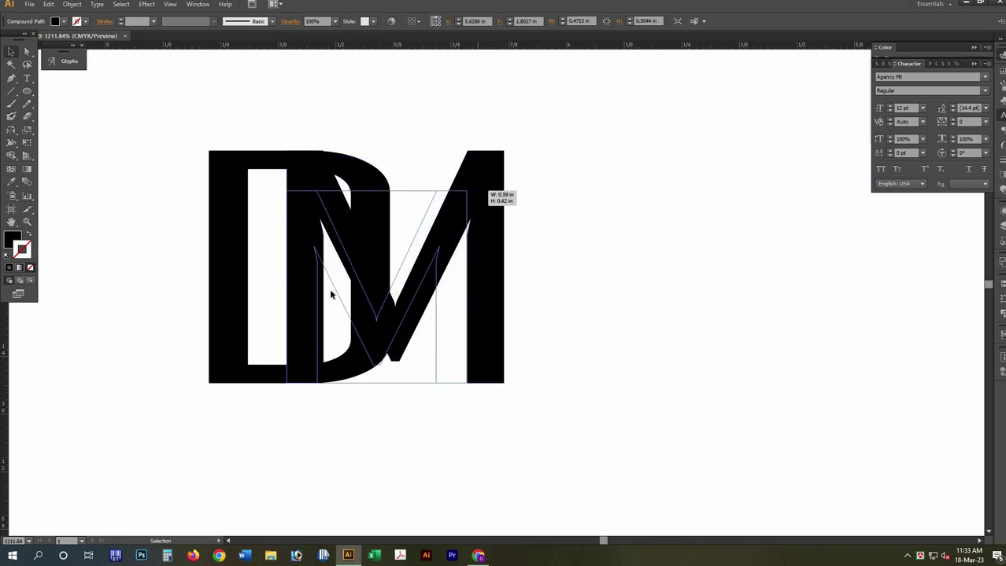
key(ctrl+shift+a)
drag(314, 254, 290, 259)
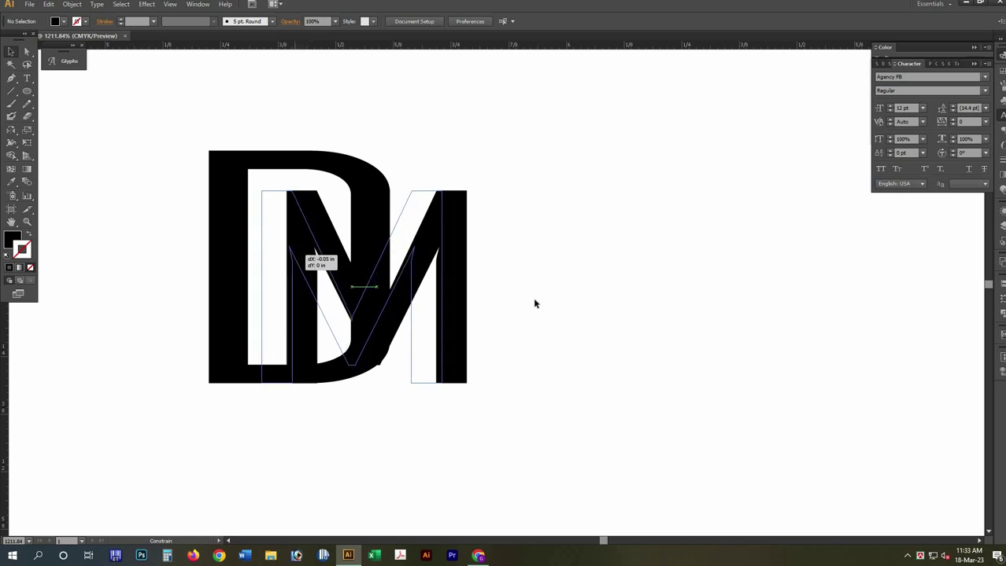
click(586, 280)
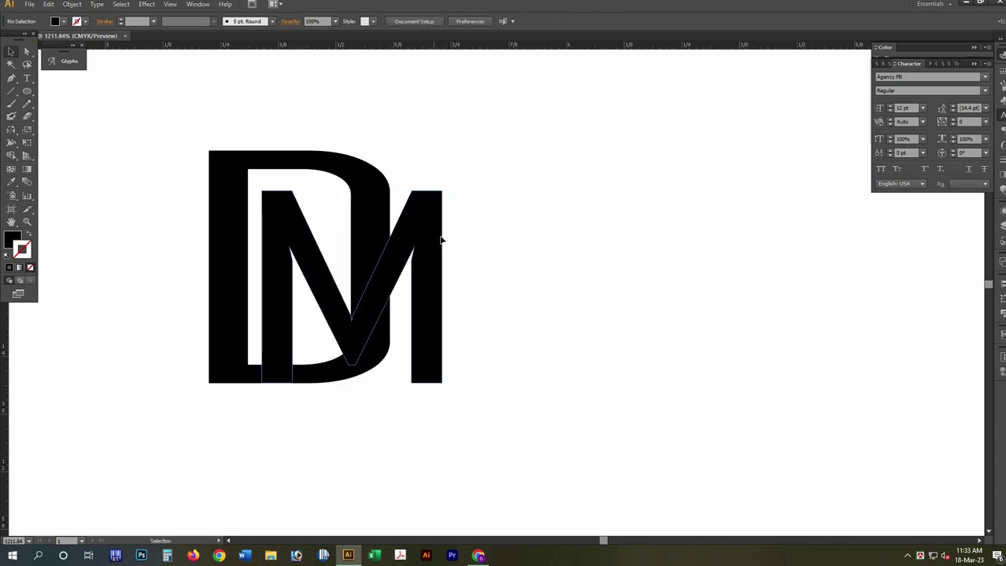
drag(427, 247, 445, 246)
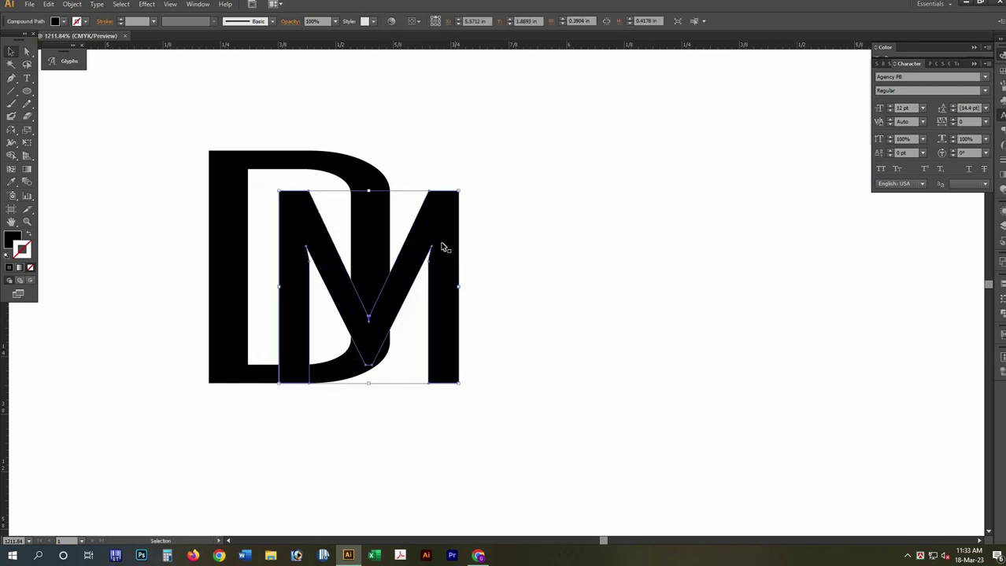
click(441, 246)
Give the M a white stroke with Round Join in the Stroke panel
click(884, 76)
click(892, 120)
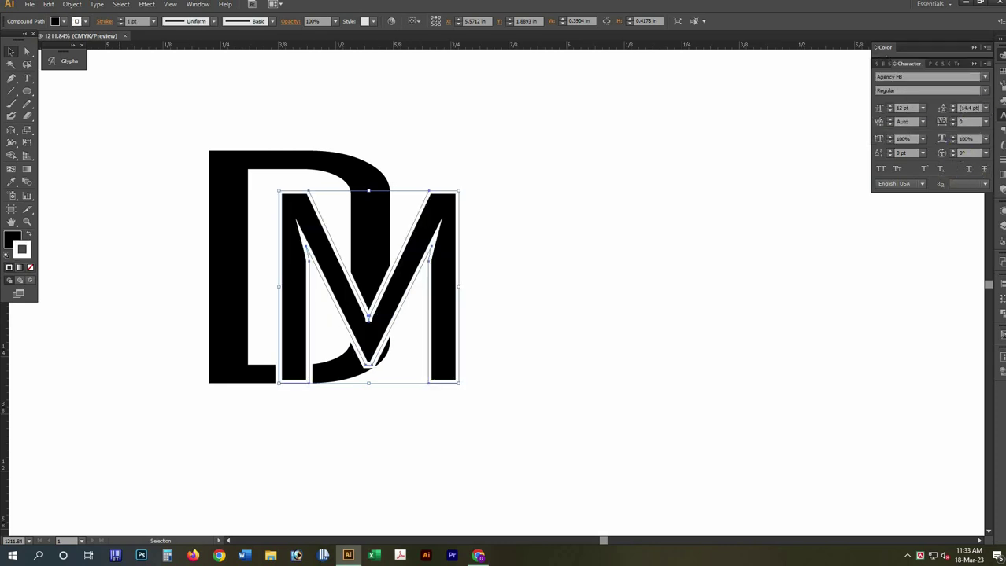
click(1001, 160)
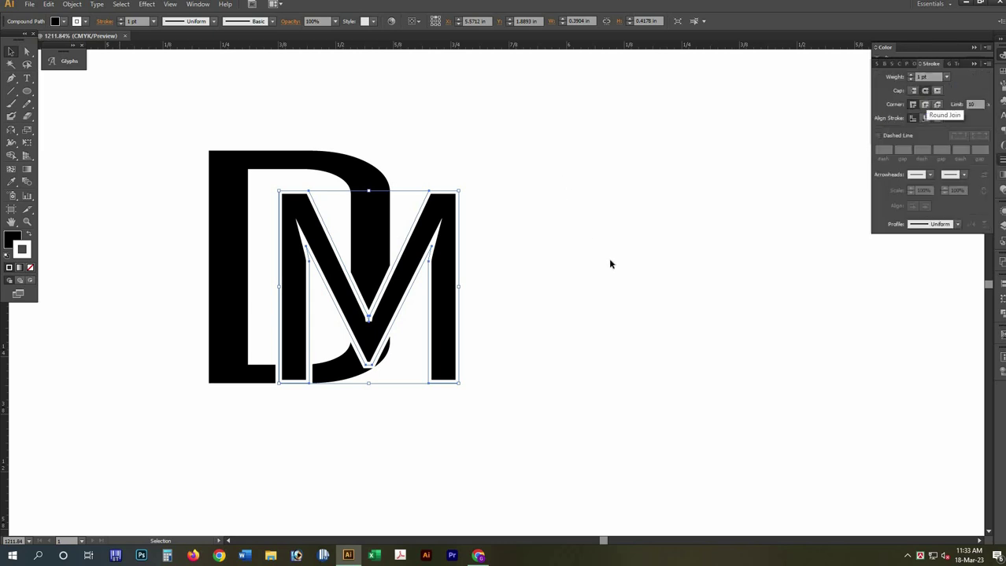
click(596, 313)
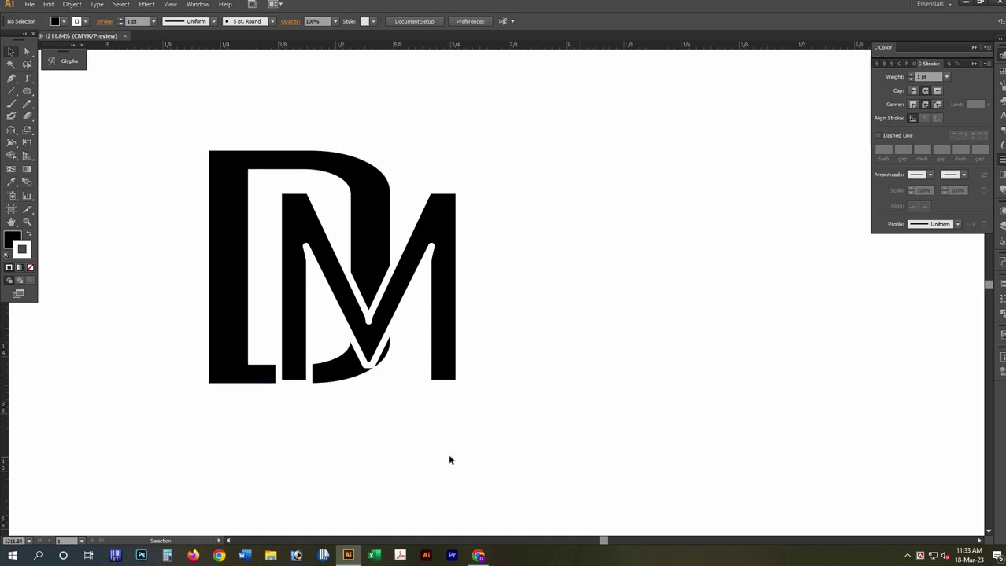
Zoom in on the DM logo and swap the M's fill and stroke, then swap them back
key(z)
drag(191, 152, 606, 415)
click(301, 200)
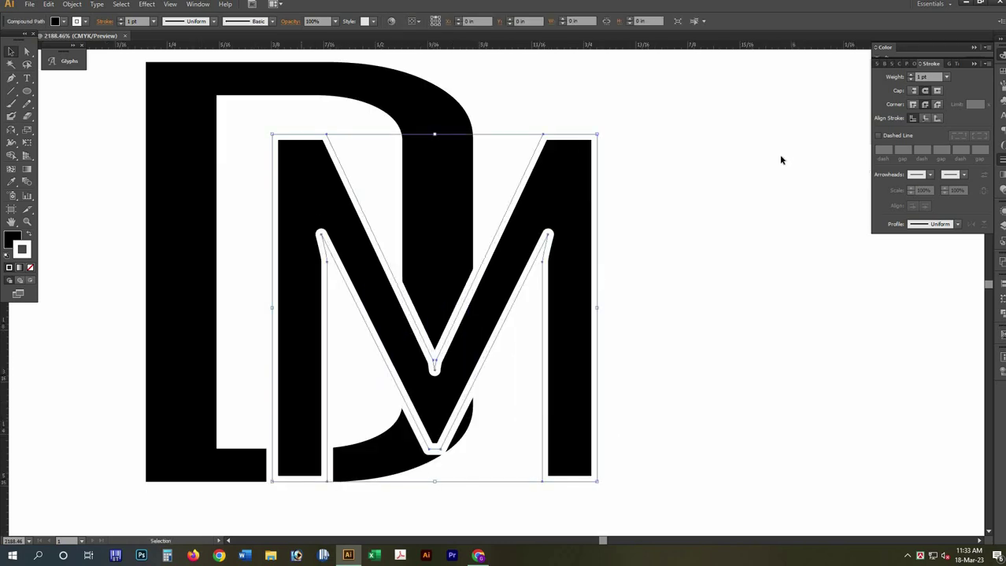
key(shift+x)
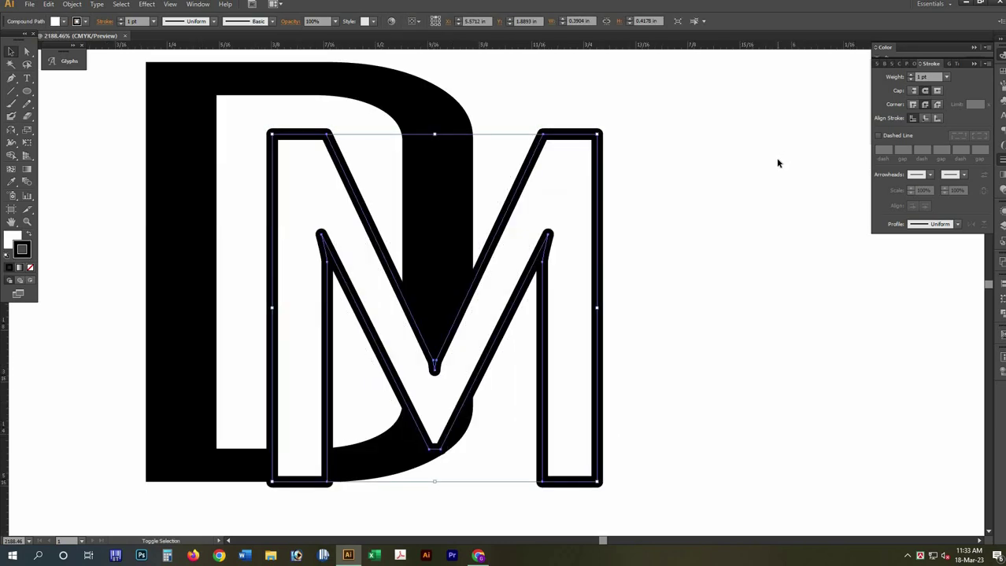
key(shift+x)
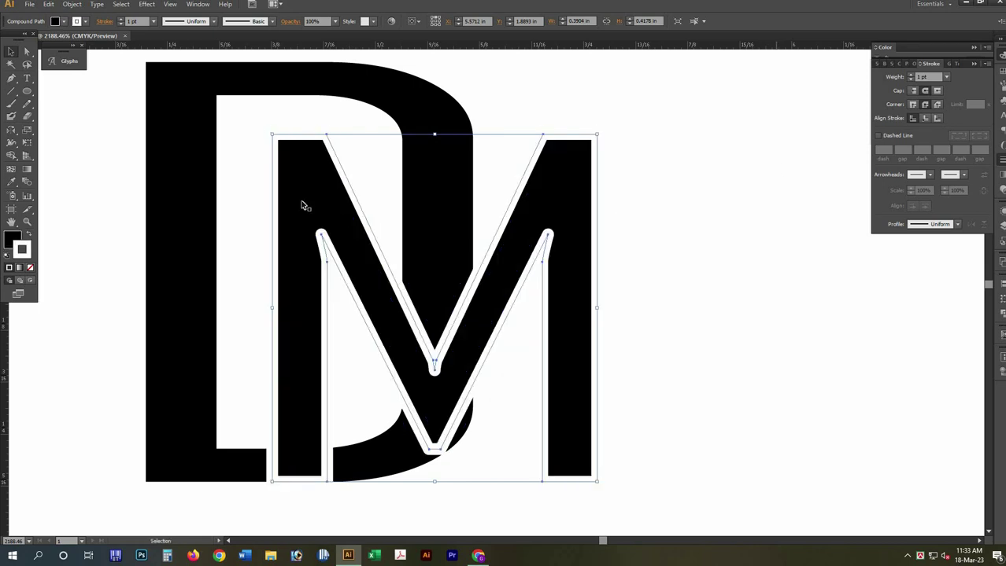
Switch to Outline view and try dragging the M's top-left corner point
key(a)
key(ctrl+shift+a)
key(ctrl+y)
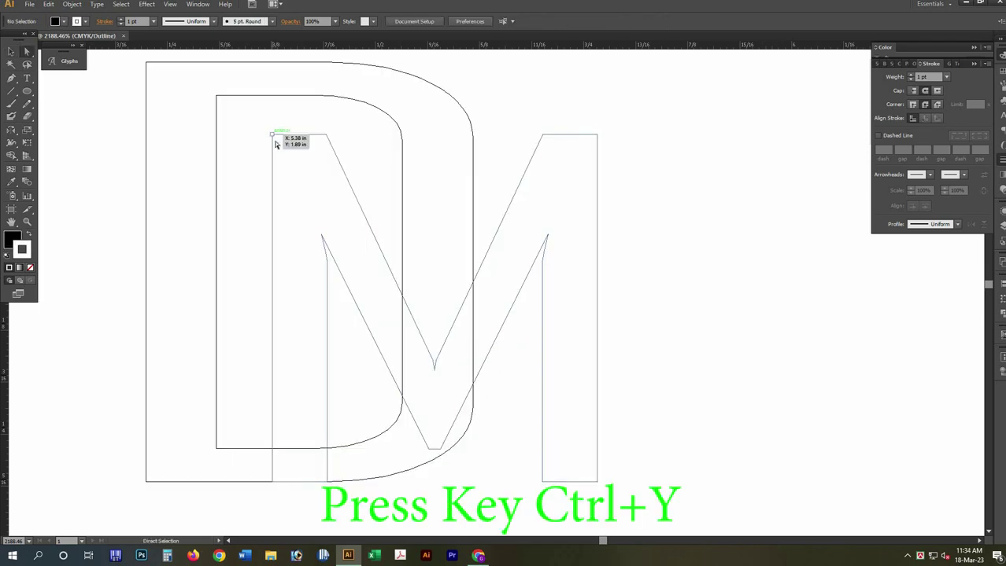
click(273, 137)
drag(273, 137, 277, 144)
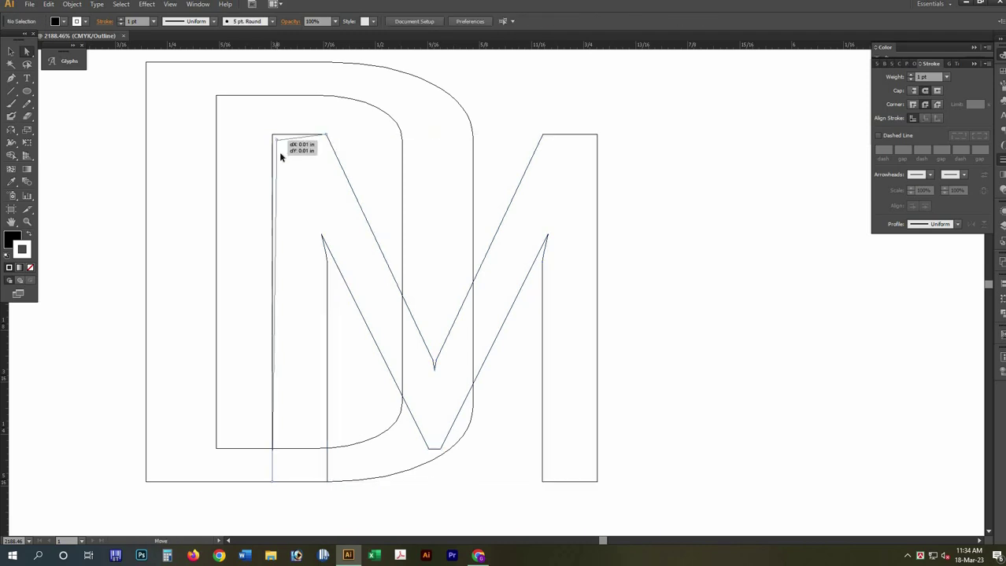
drag(277, 144, 279, 152)
Undo the corner-point move, then try a large rounded rectangle over the M and undo it
key(ctrl+z)
key(ctrl+z)
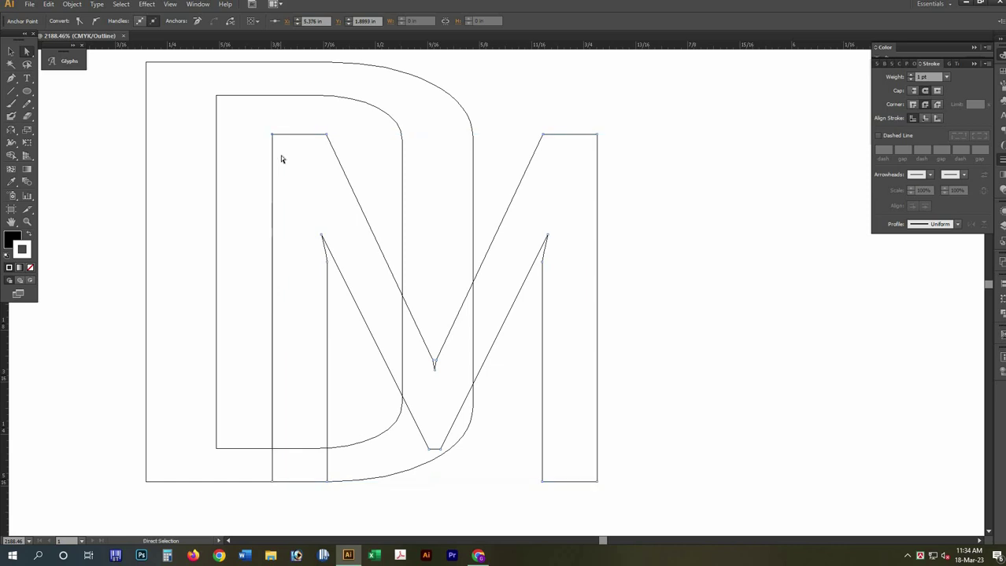
key(ctrl+shift+a)
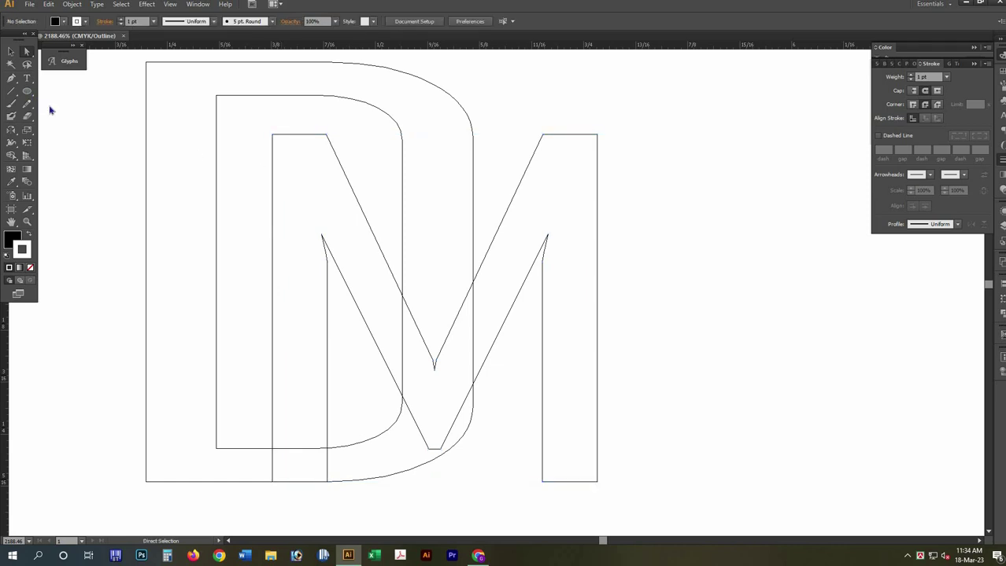
key(l)
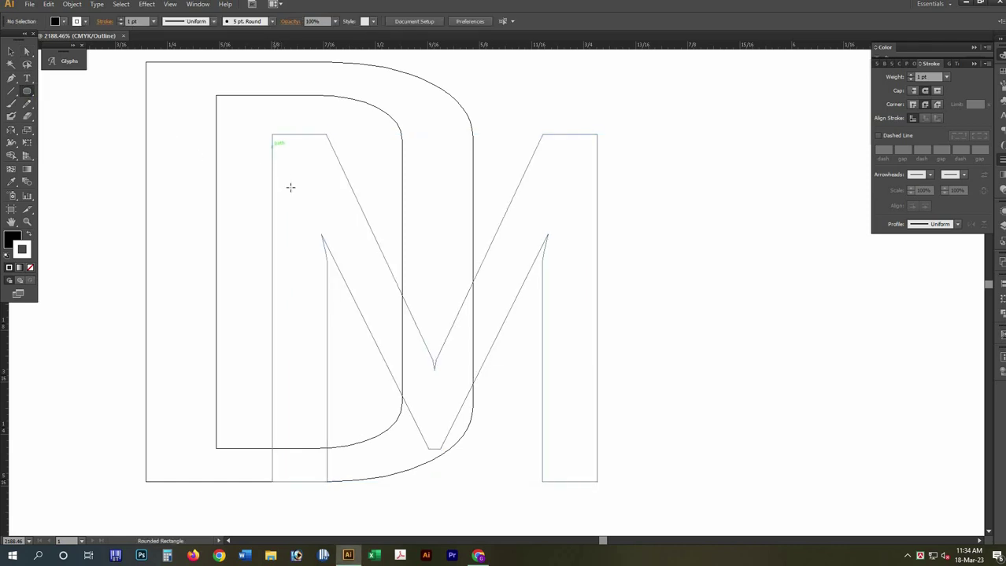
mouse_move(272, 139)
mouse_down()
mouse_move(309, 224)
mouse_move(338, 250)
mouse_move(367, 396)
mouse_move(624, 438)
mouse_up()
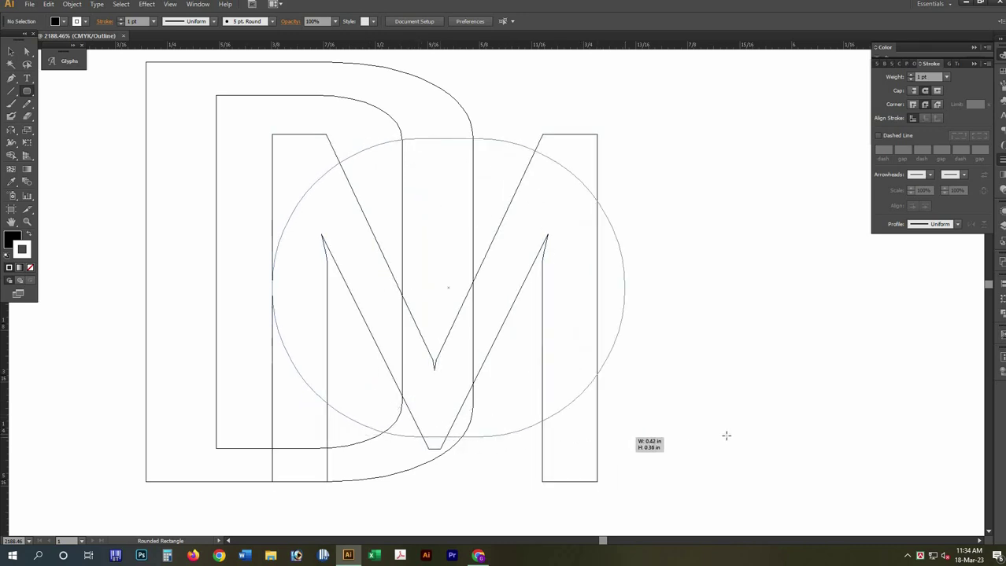
drag(624, 437, 727, 437)
key(ctrl+z)
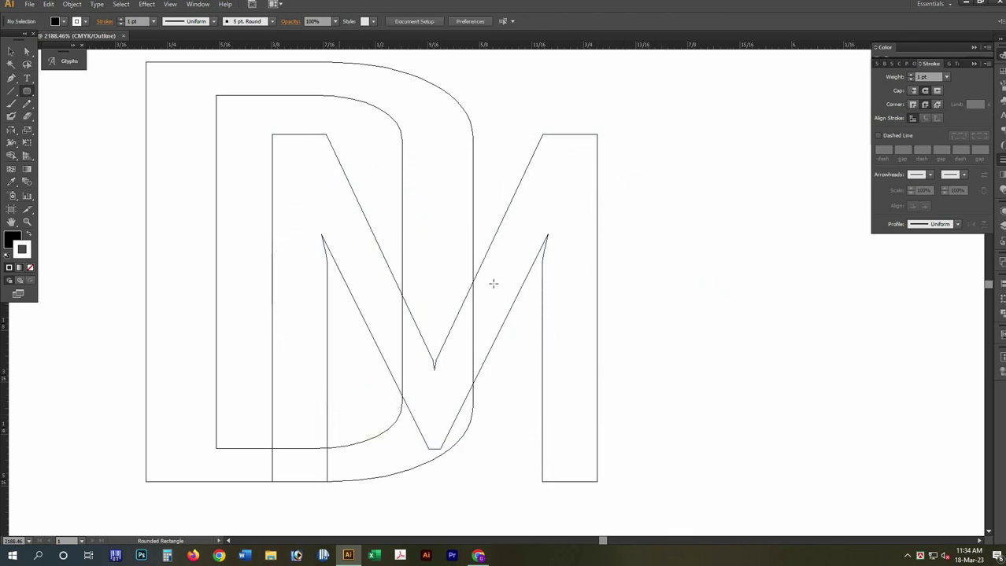
Discard another oversized try and draw a small rounded square (about 0.09 × 0.08 in) at the M's top-left corner
mouse_move(317, 163)
mouse_down()
mouse_move(480, 279)
mouse_move(759, 347)
mouse_up()
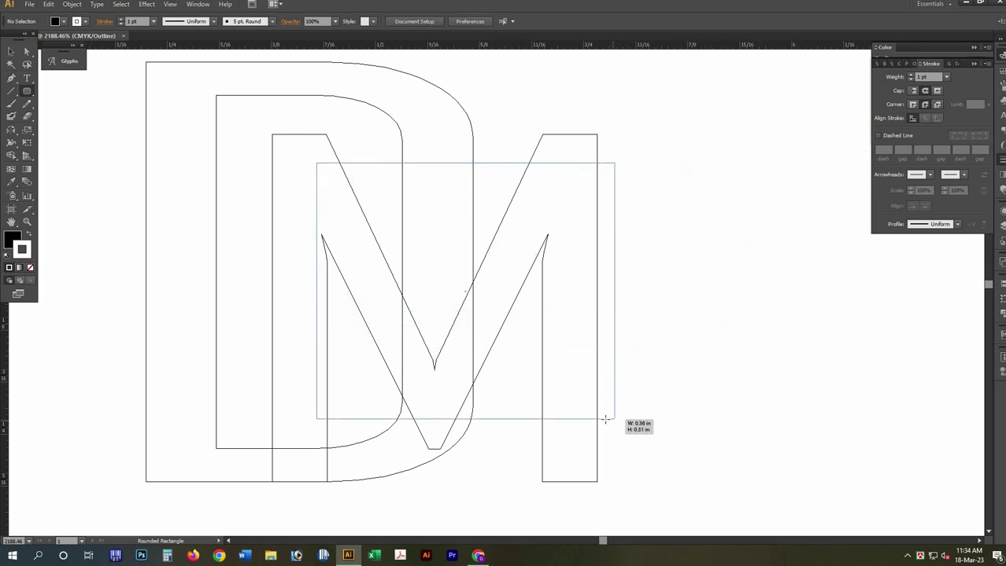
drag(604, 420, 605, 418)
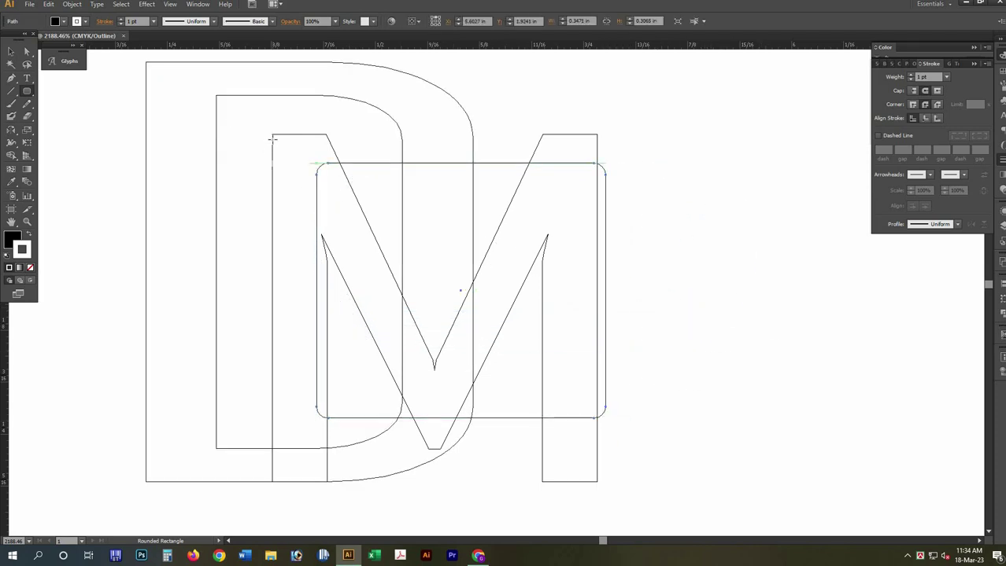
key(ctrl+z)
drag(273, 136, 343, 203)
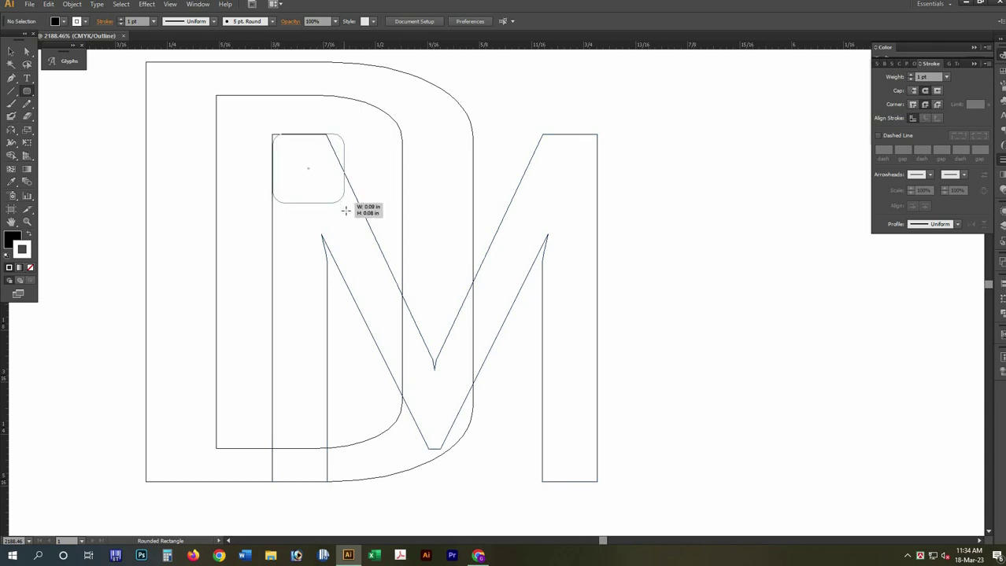
Finish the small rounded square and align it to the M's left and top edges
drag(345, 210, 346, 211)
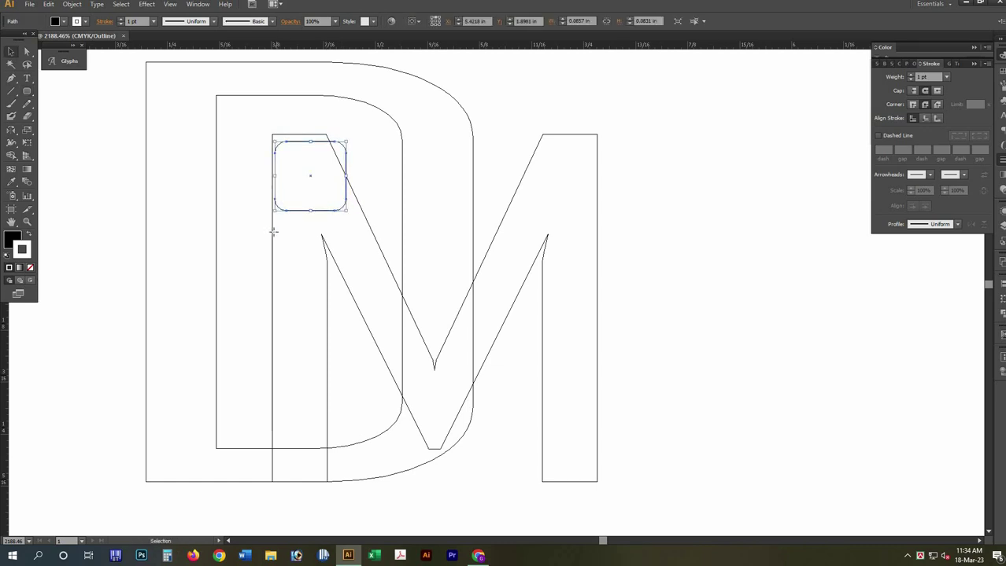
key(v)
shift+click(596, 297)
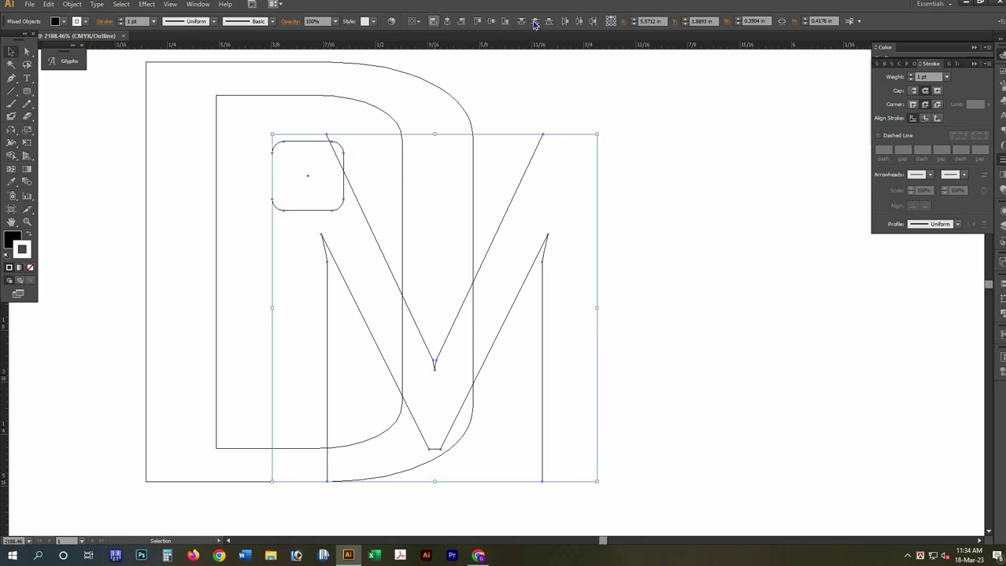
click(432, 21)
click(477, 21)
click(346, 159)
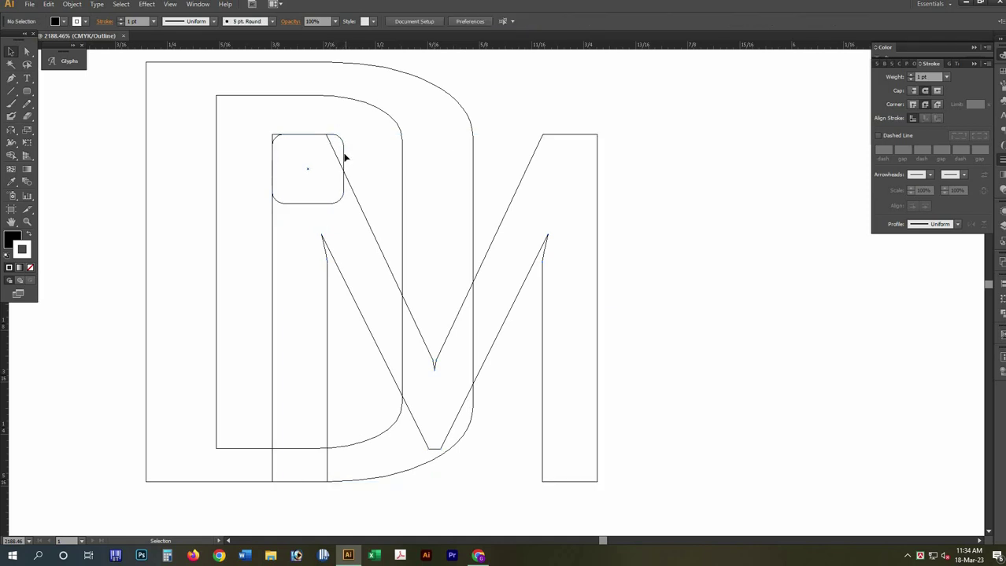
Copy the square to the M's top-right and bottom-right corners and lock both copies with Ctrl+2
drag(334, 203, 587, 204)
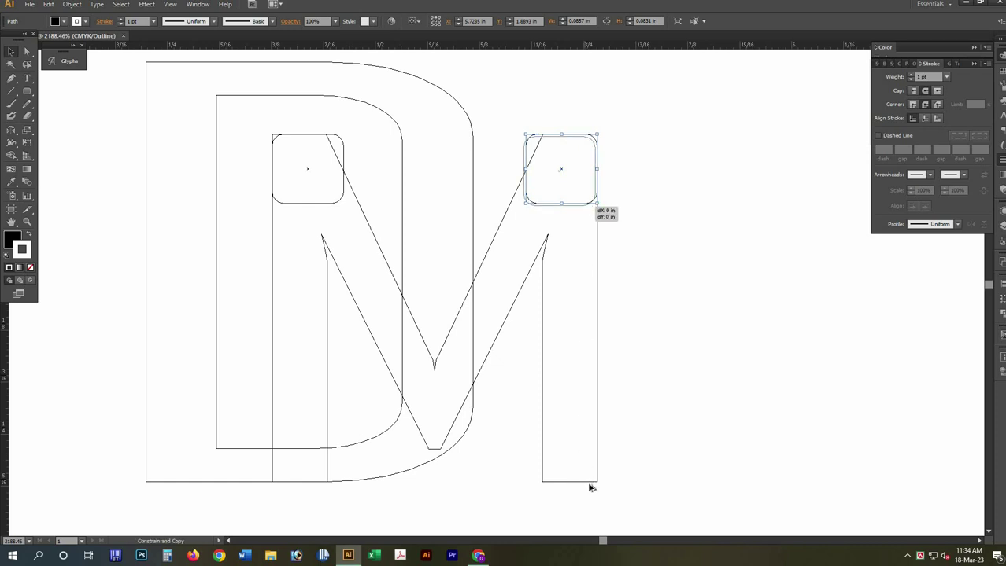
mouse_move(591, 482)
mouse_down()
mouse_move(685, 490)
mouse_move(656, 449)
mouse_up()
click(646, 439)
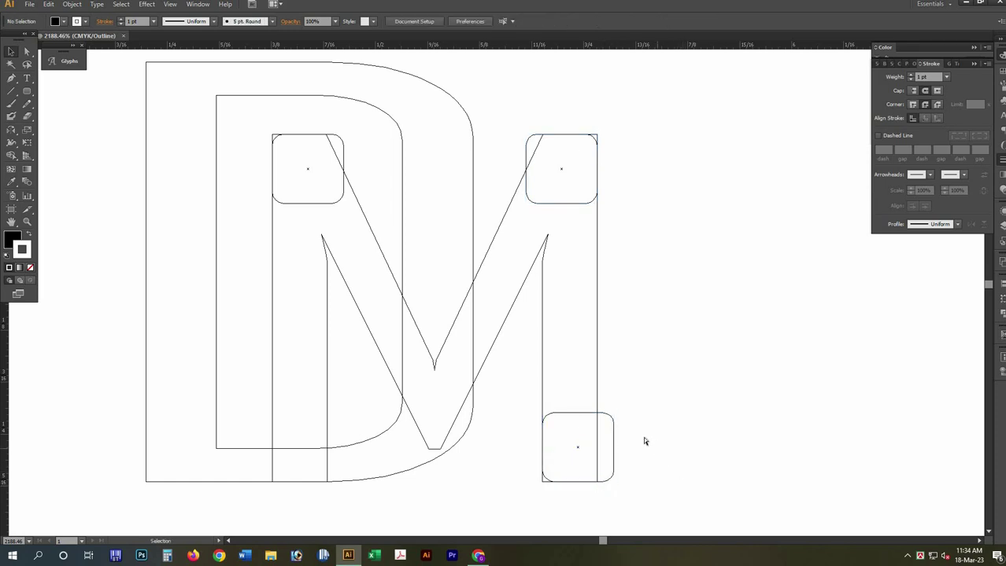
key(a)
ctrl+click(613, 432)
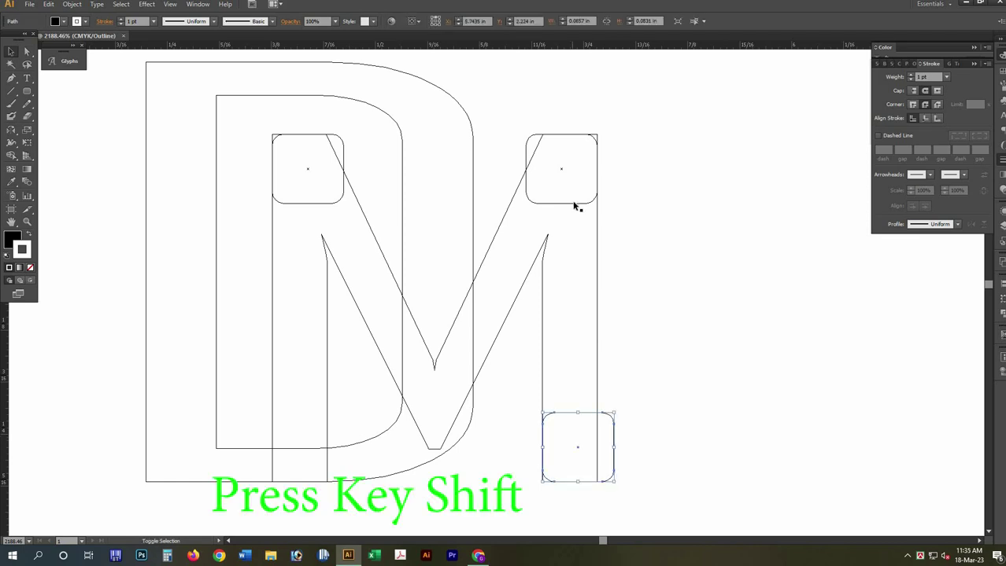
shift+click(291, 201)
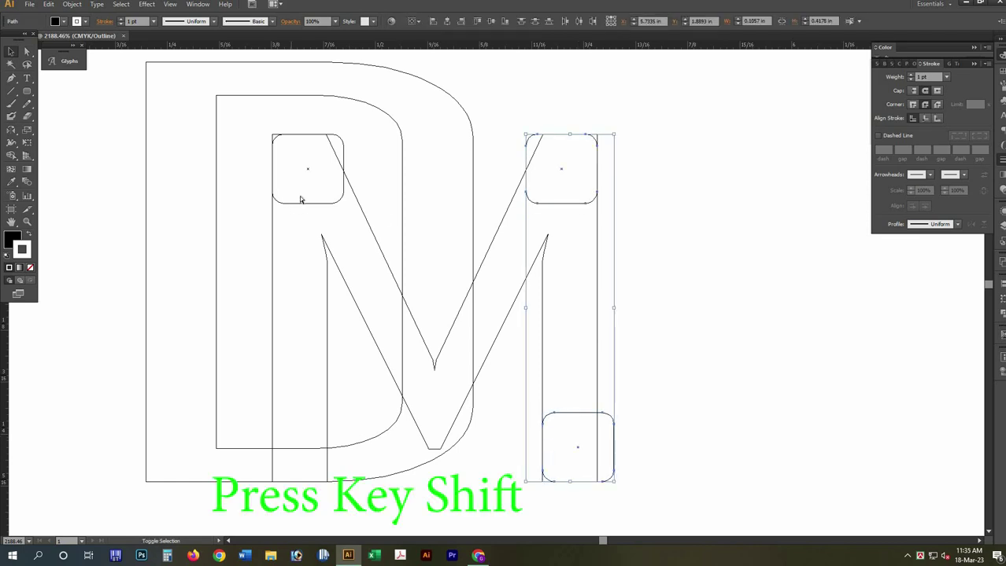
key(ctrl+2)
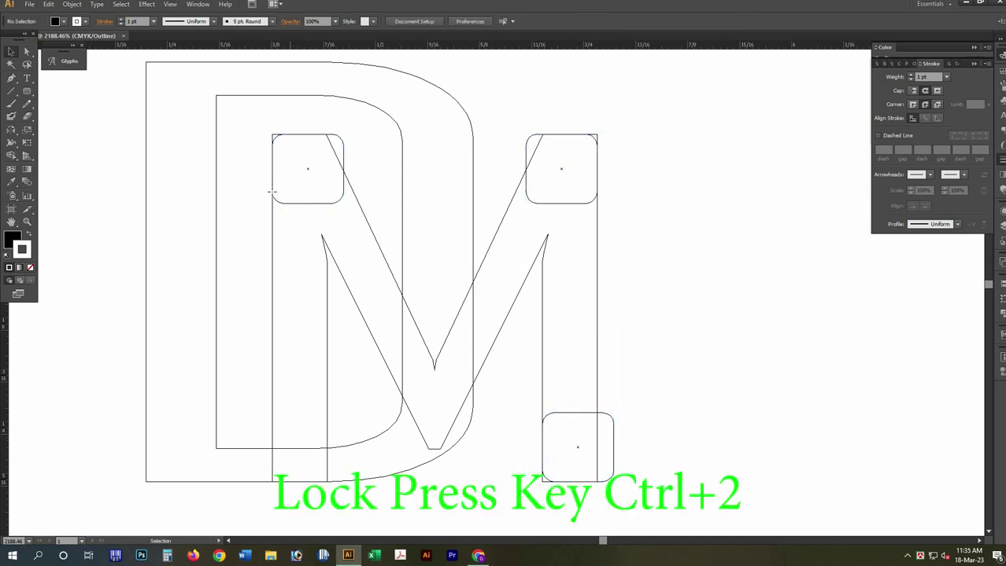
Cut the M outline at its top-left corner with the Scissors tool and select the cut piece
key(c)
click(297, 134)
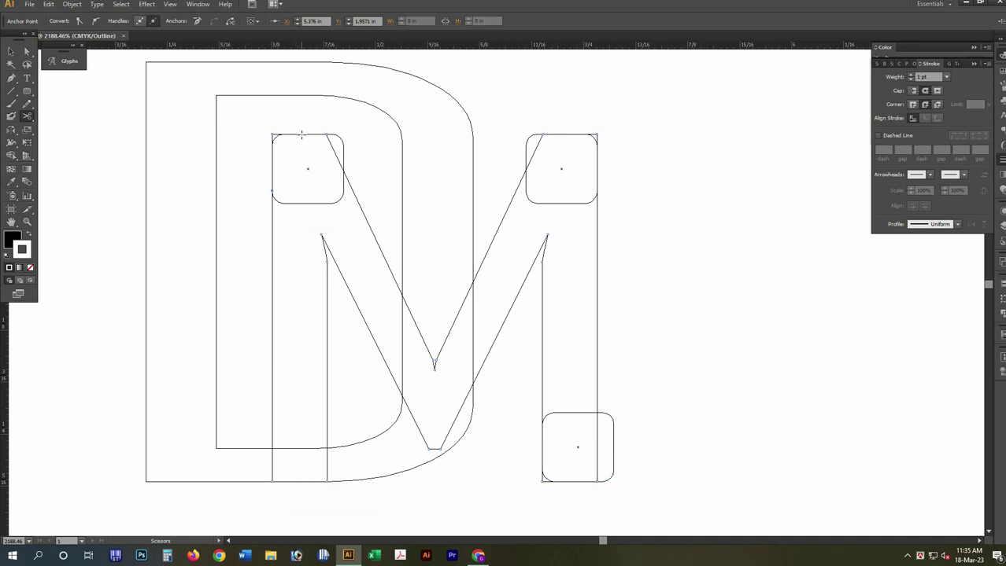
click(303, 136)
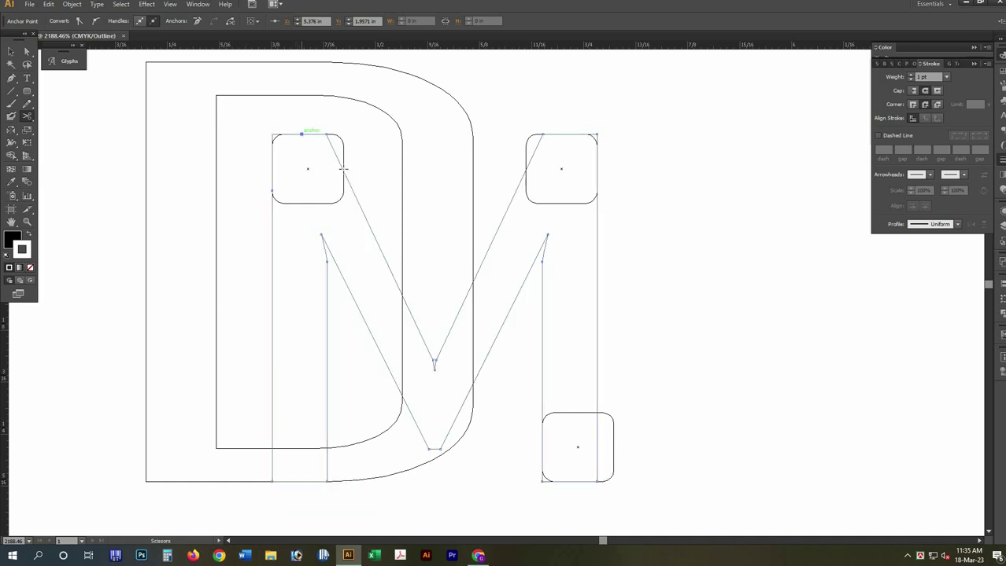
click(343, 168)
key(ctrl+shift+a)
key(a)
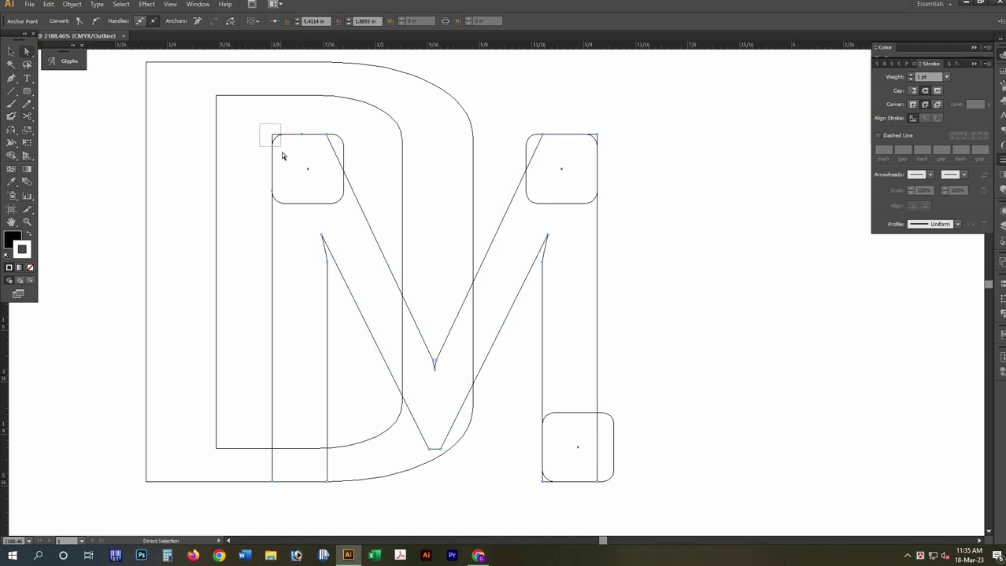
drag(258, 124, 280, 146)
click(347, 213)
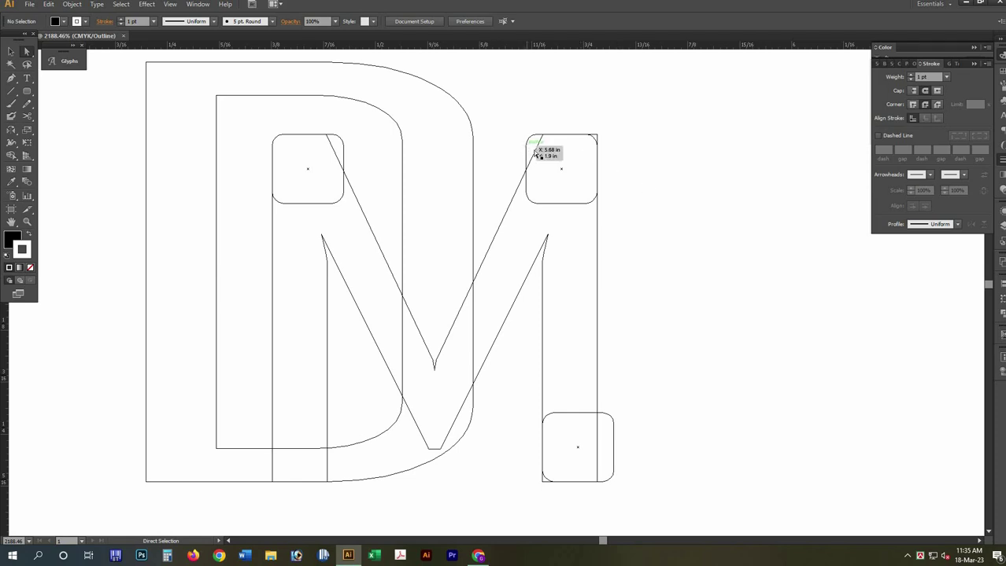
Cut the M at the right stem's bottom, then try nudging the top-right square and undo it
key(c)
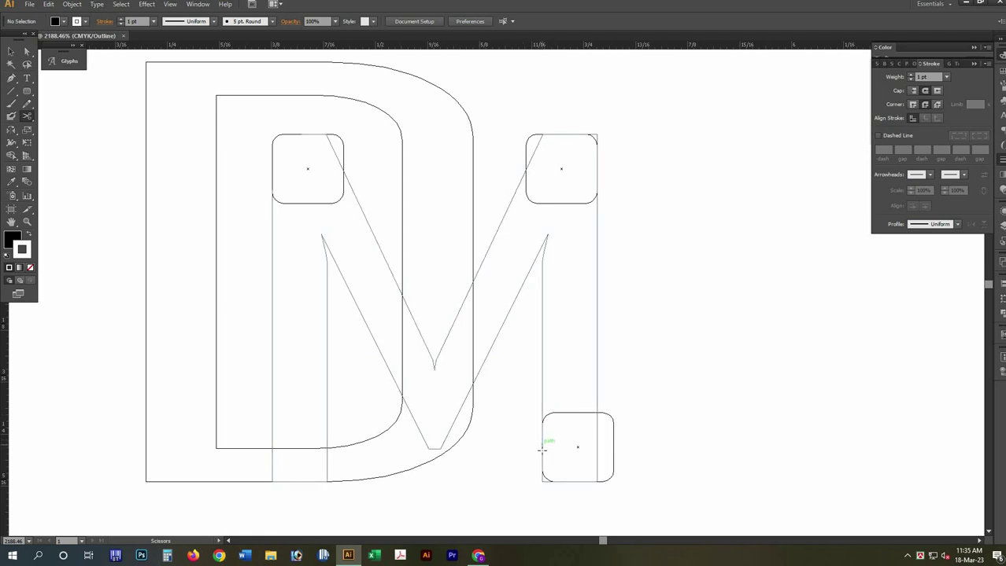
click(572, 482)
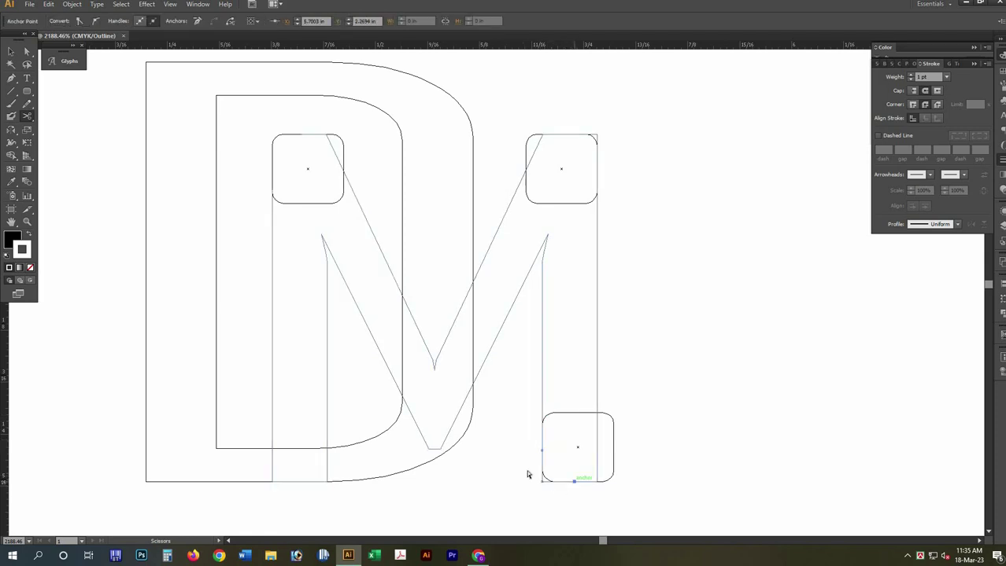
key(a)
click(638, 371)
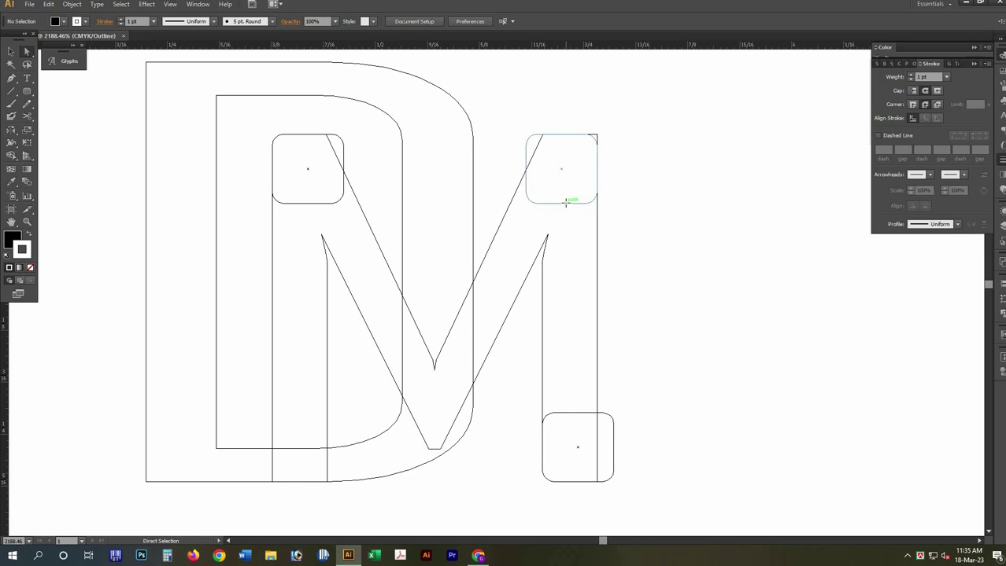
key(v)
drag(573, 204, 578, 204)
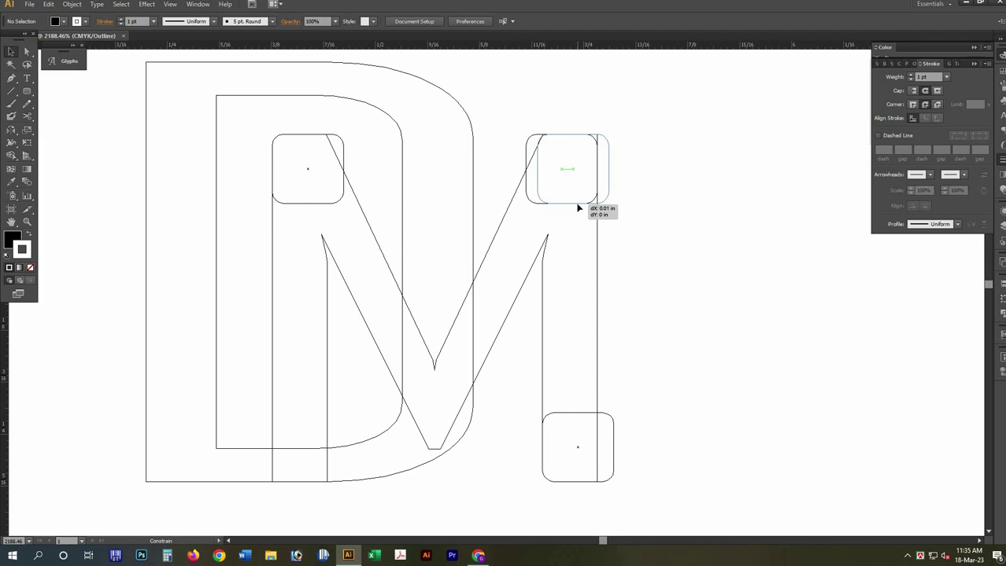
drag(582, 211, 584, 211)
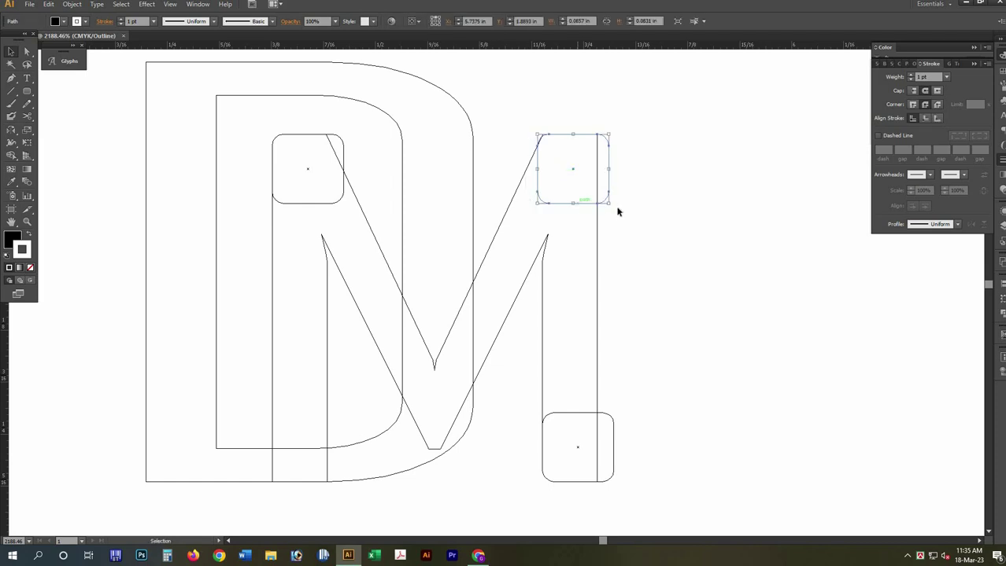
key(ctrl+z)
key(ctrl+shift+a)
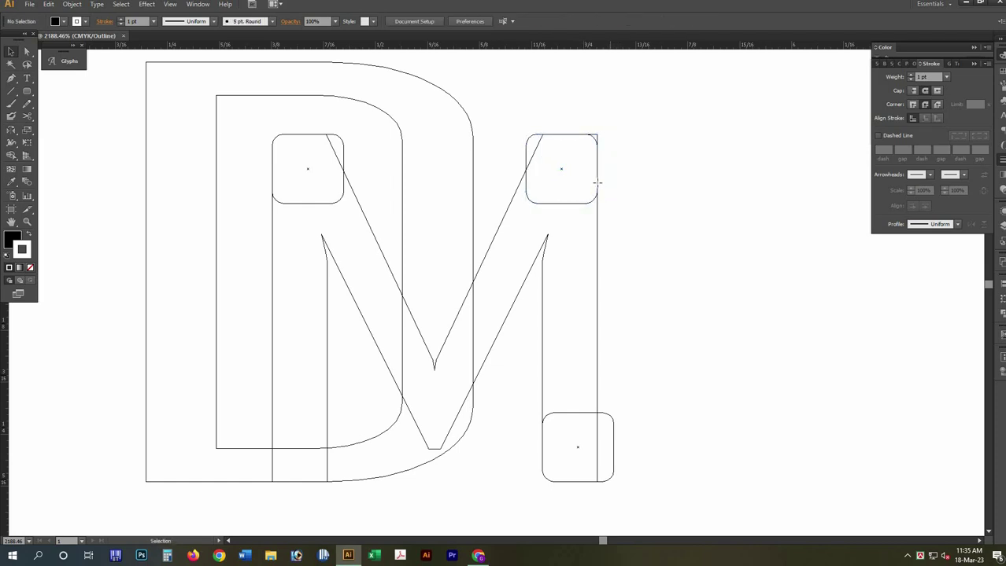
Cut the top-right square's right edge and drag its corner anchor onto the M's top edge
key(c)
click(597, 176)
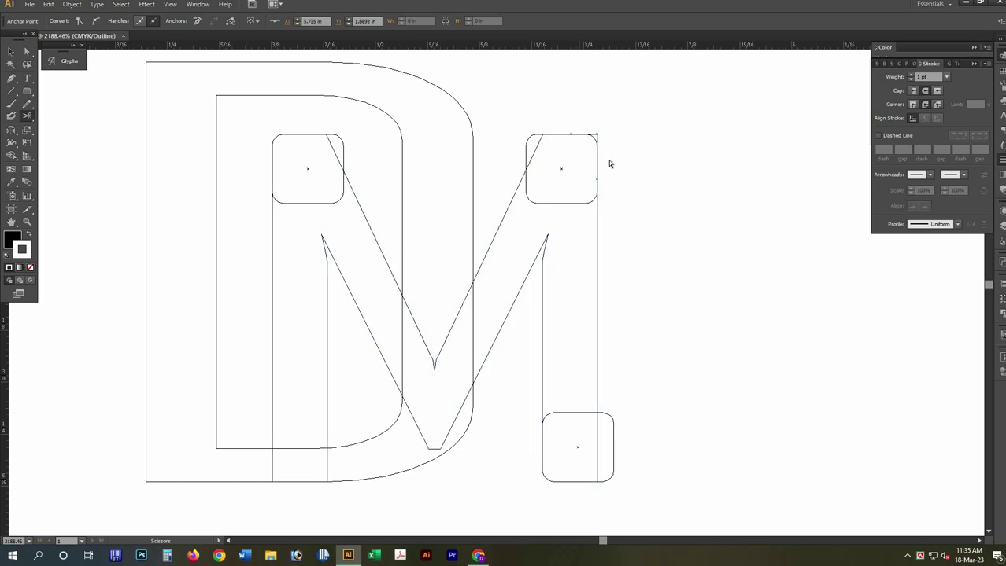
key(a)
click(577, 202)
click(534, 214)
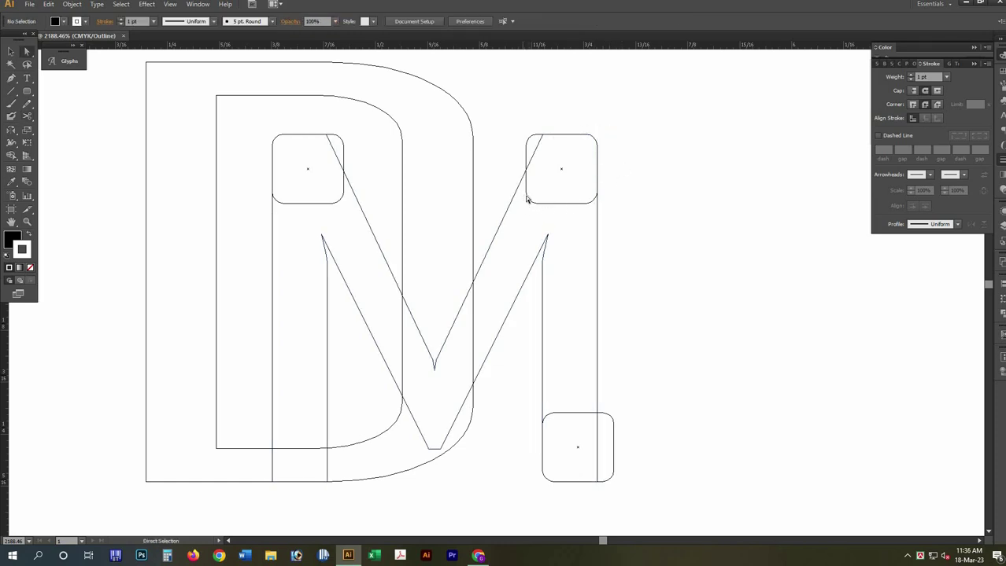
click(524, 196)
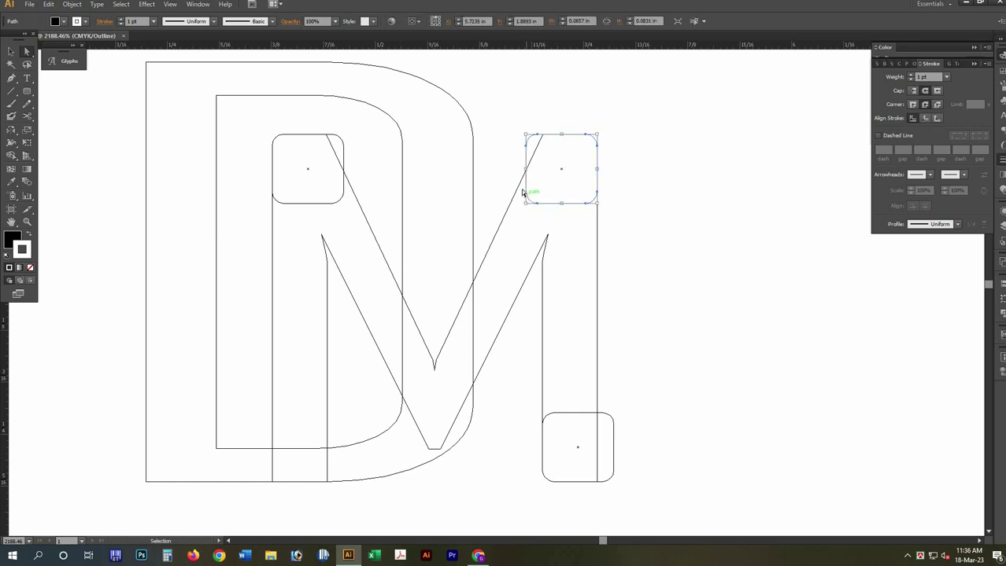
click(542, 213)
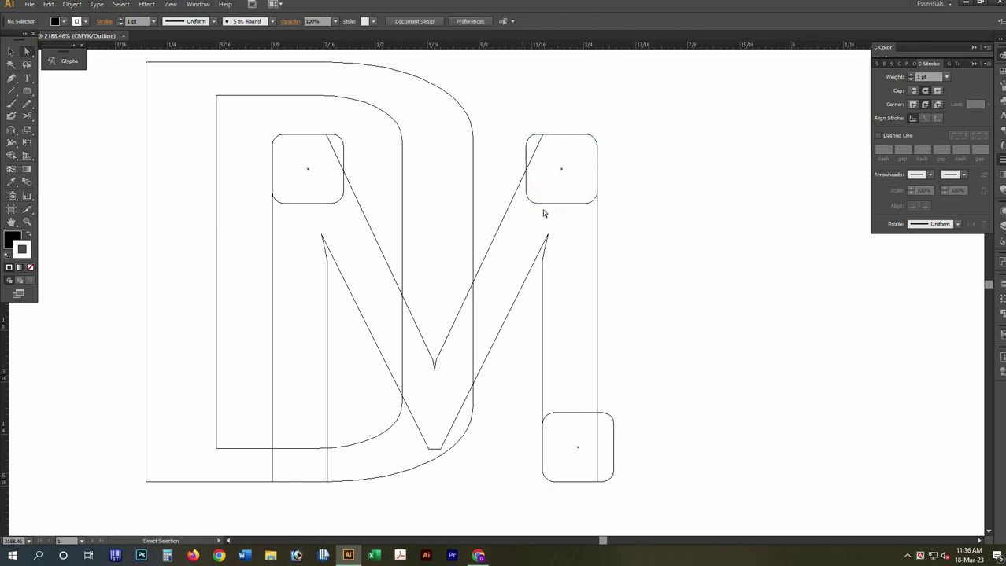
click(534, 143)
drag(537, 135, 538, 137)
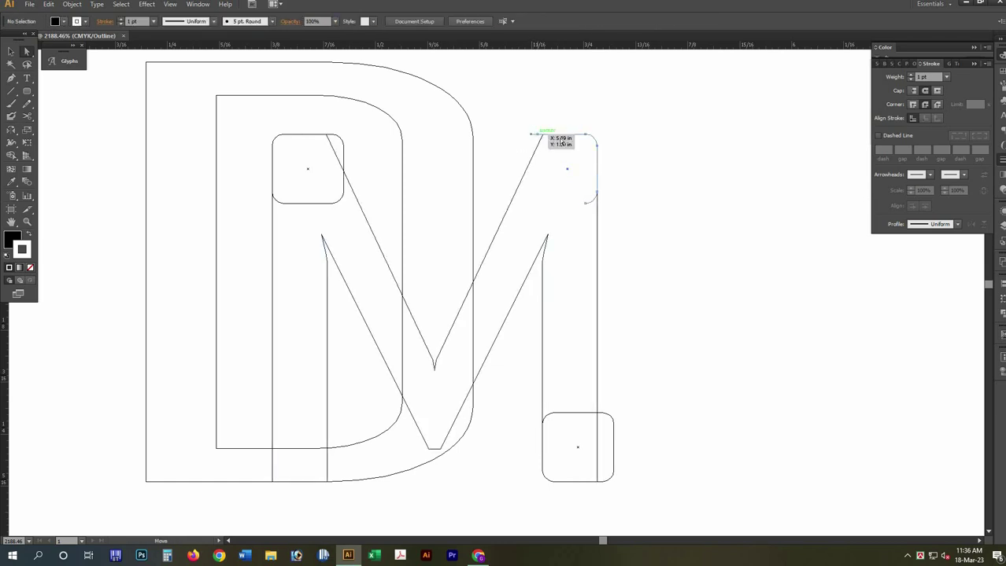
mouse_move(553, 140)
mouse_down()
mouse_move(566, 133)
mouse_move(575, 209)
mouse_up()
Join the square's corner arc to the M outline and close the gap on the M's right edge
right_click(576, 209)
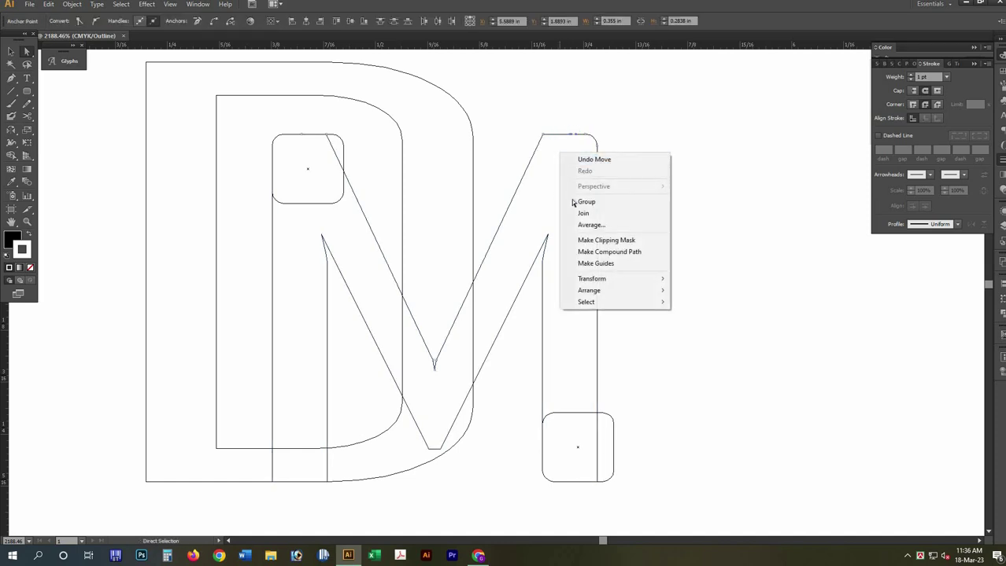
click(586, 208)
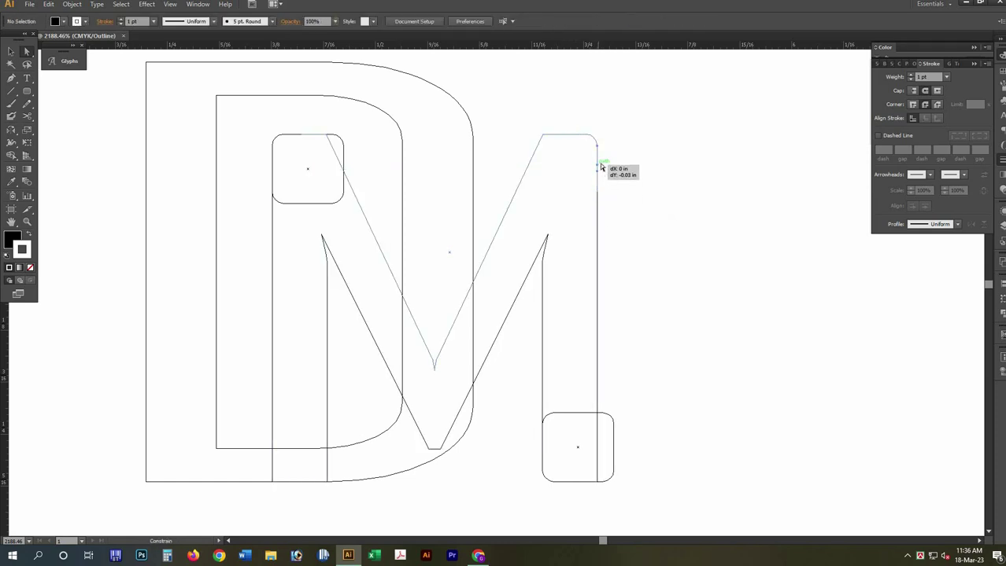
drag(602, 159, 590, 193)
right_click(626, 168)
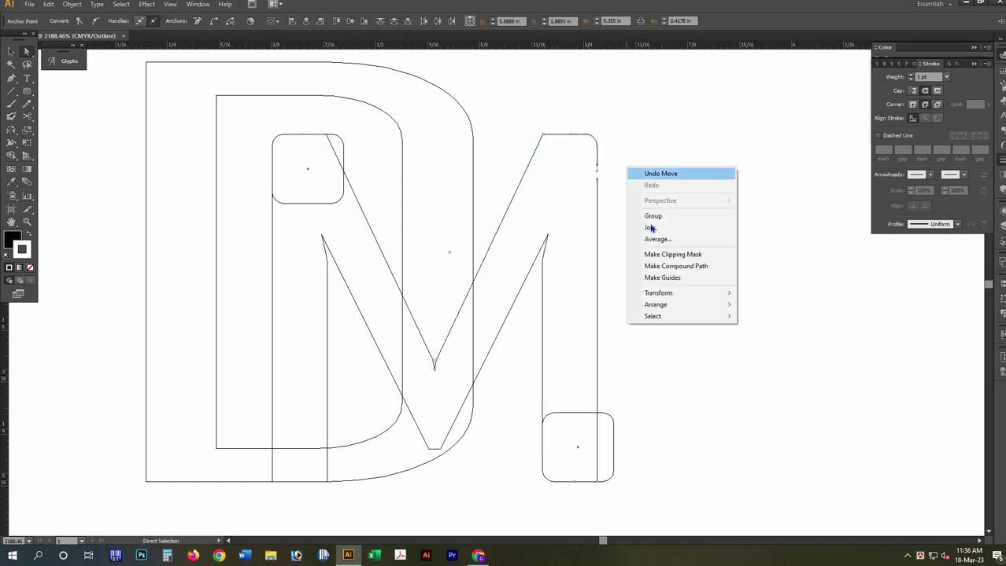
key(Down)
key(Down)
key(Return)
click(573, 404)
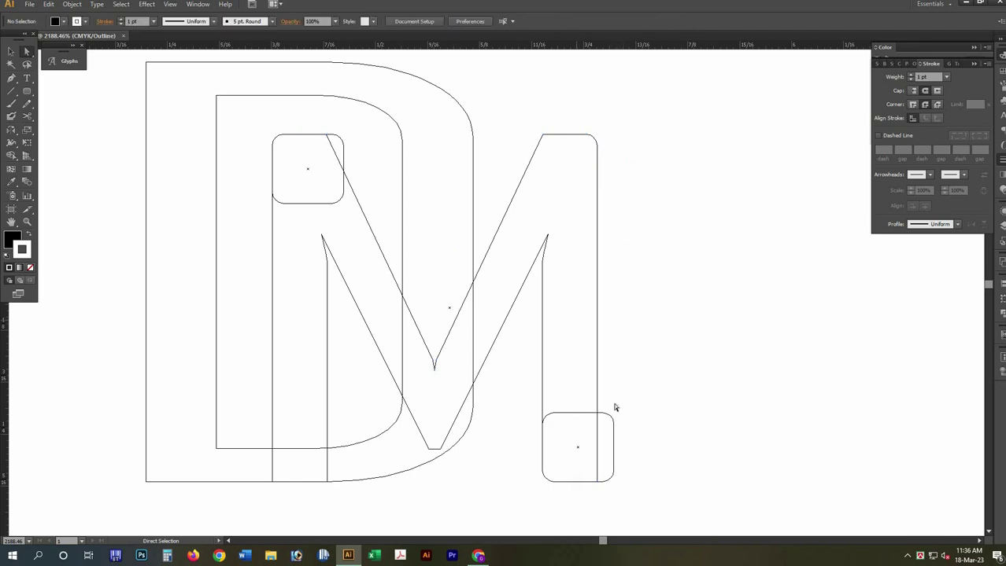
Delete the lower rounded square's top, right and bottom segments, leaving only its left arc
click(603, 415)
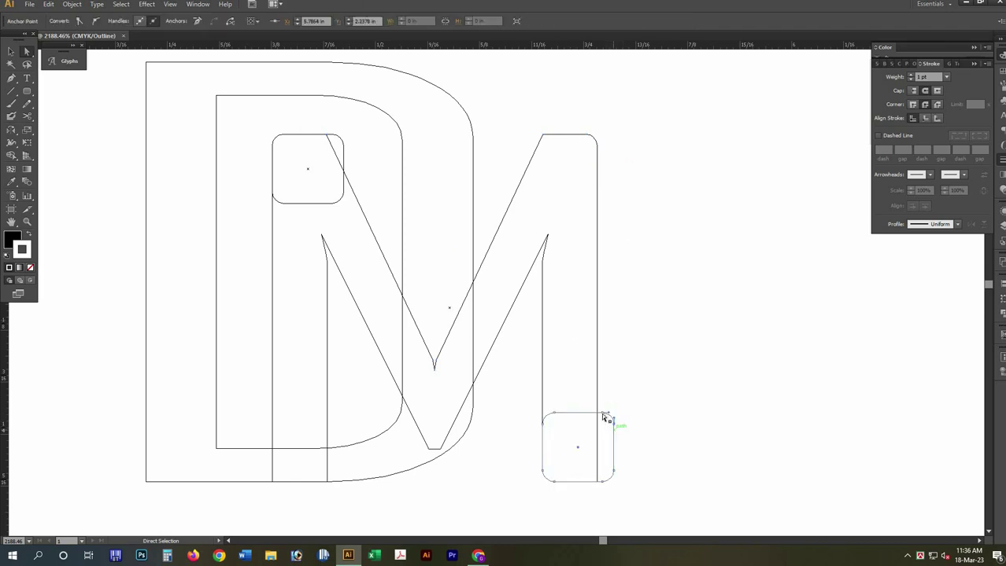
click(607, 464)
key(Delete)
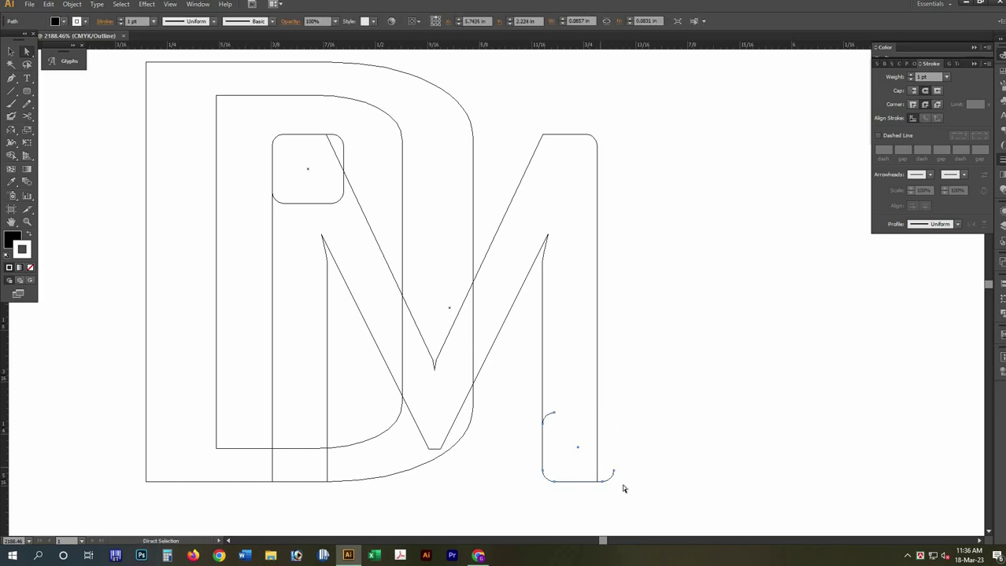
click(600, 474)
key(Delete)
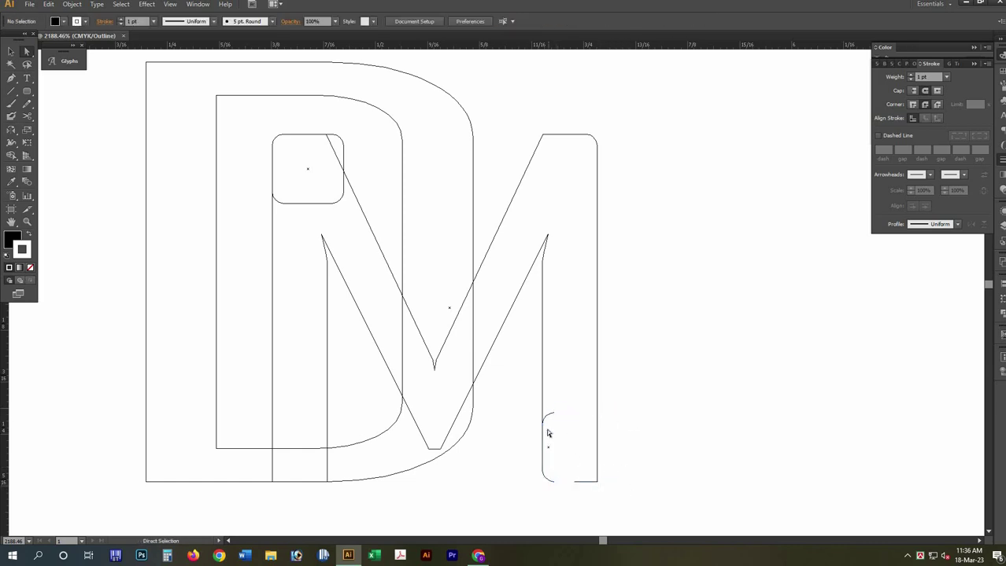
Move the leftover arc into the right stem's bottom corner and join it to the M
mouse_move(542, 423)
mouse_down()
mouse_move(549, 460)
mouse_move(527, 459)
mouse_up()
right_click(597, 334)
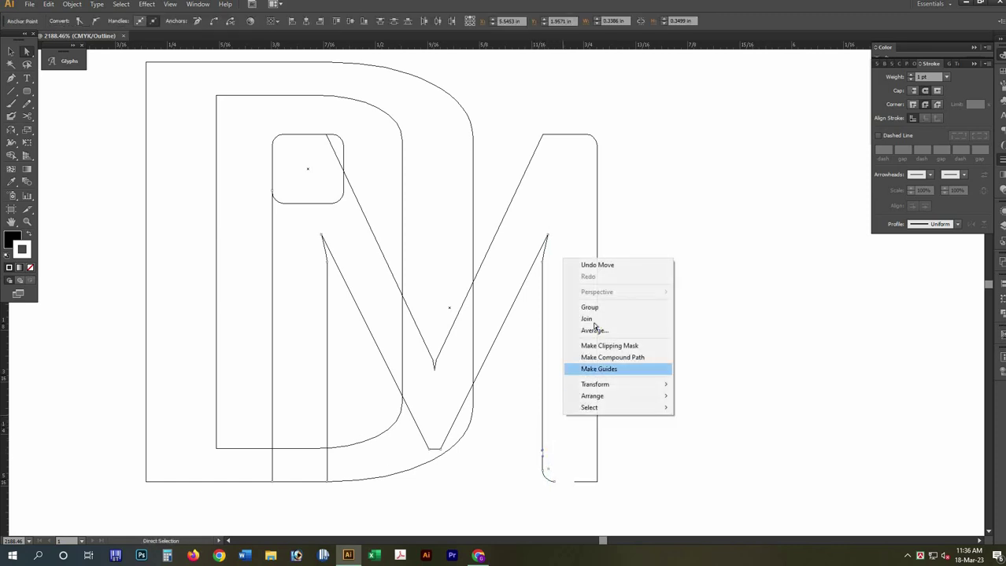
click(587, 319)
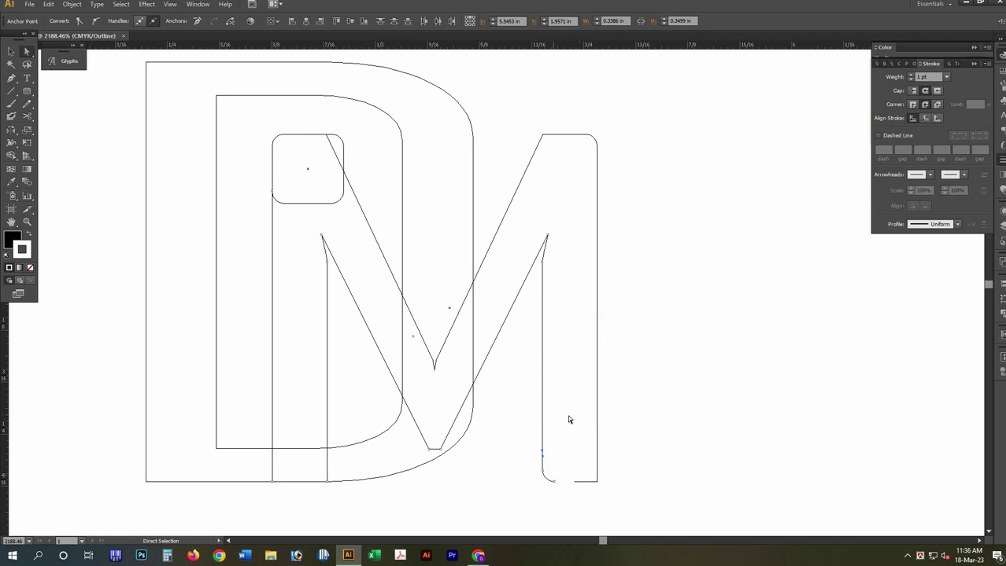
right_click(597, 330)
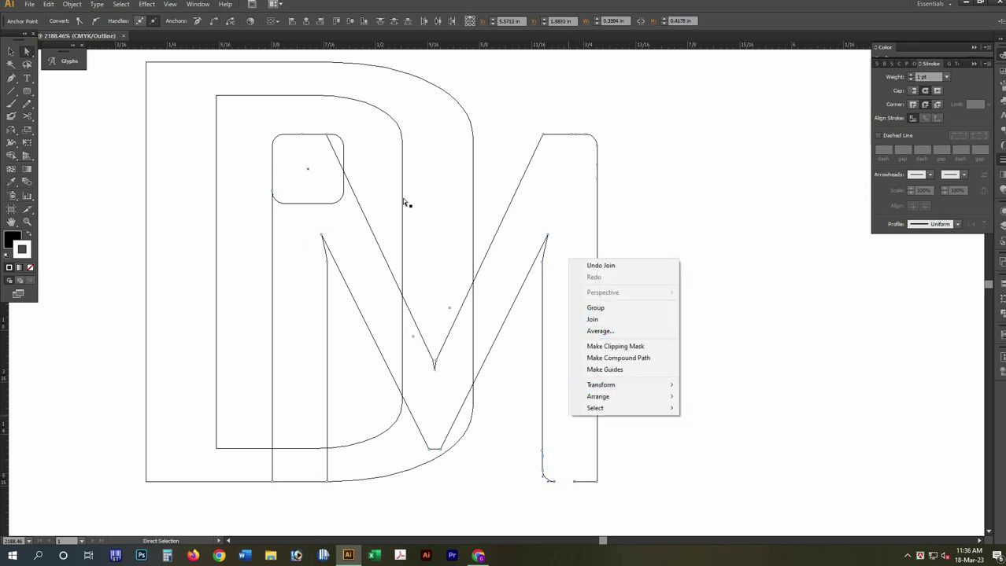
click(323, 206)
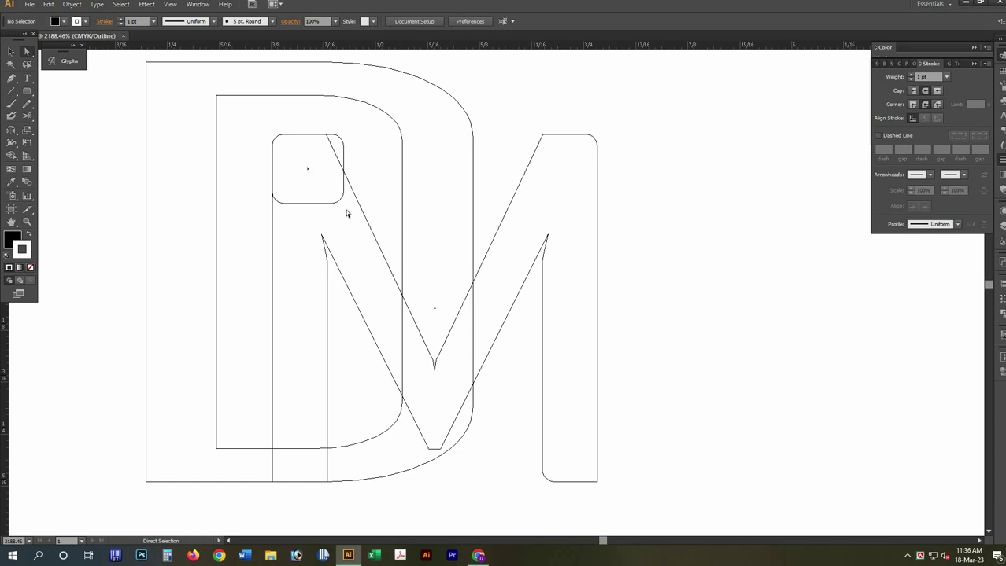
Reposition the top-left rounded square's anchors to line up with the M's corner
click(344, 140)
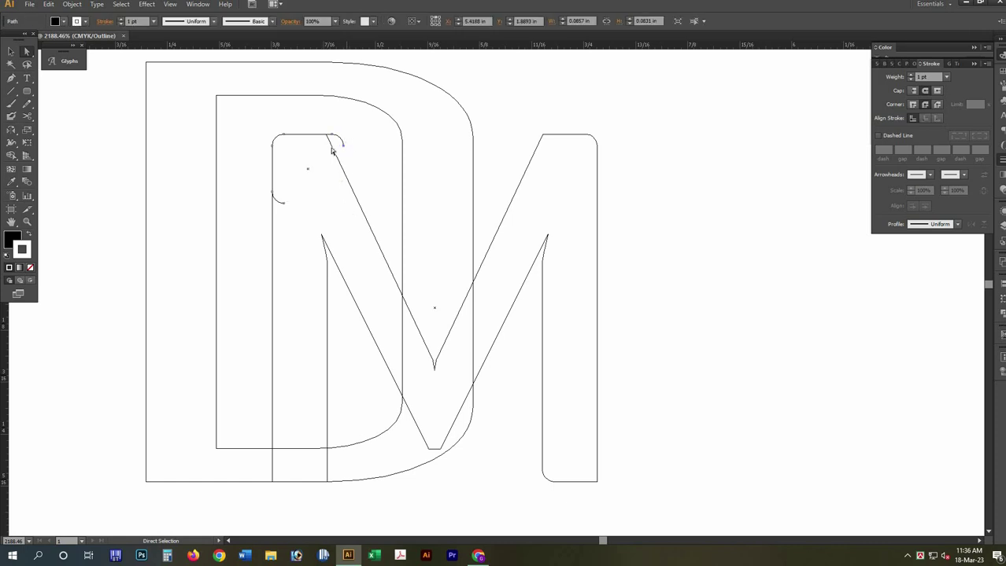
mouse_move(331, 123)
mouse_down()
mouse_move(344, 148)
mouse_move(335, 135)
mouse_up()
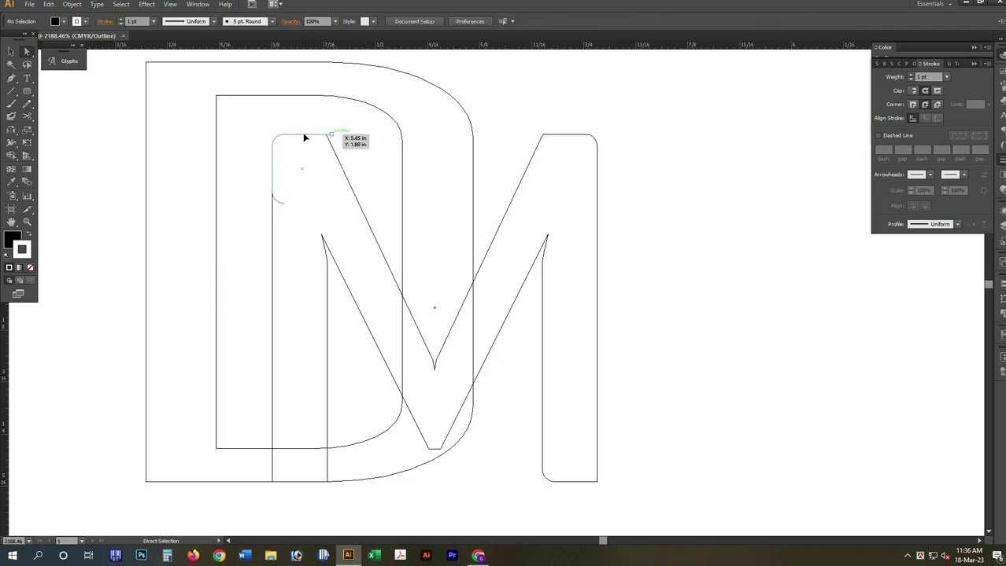
click(302, 137)
drag(318, 146, 320, 147)
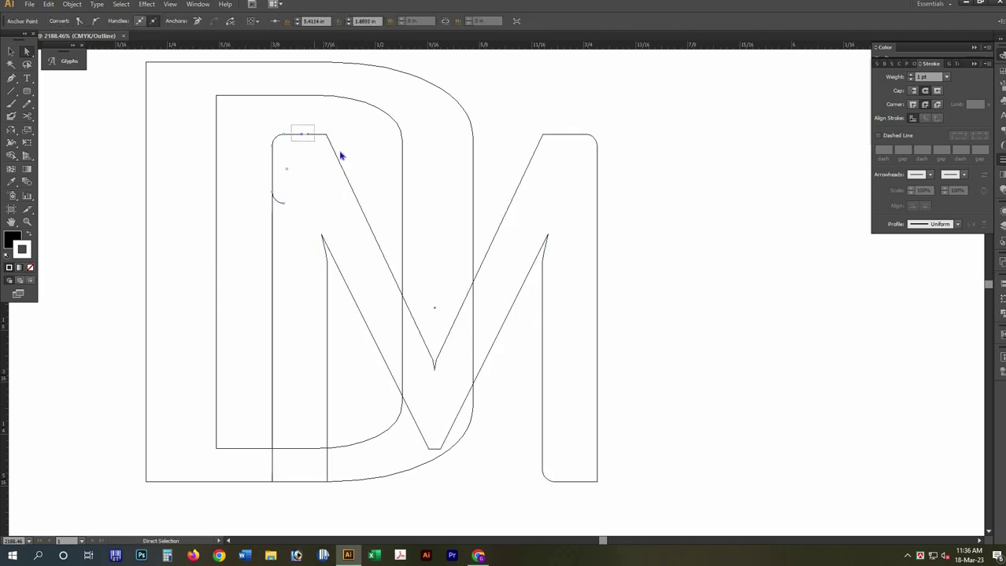
right_click(310, 117)
click(282, 196)
Delete the stray curve piece at the M's top-left, undoing an accidental deletion of the outline
click(280, 203)
key(Delete)
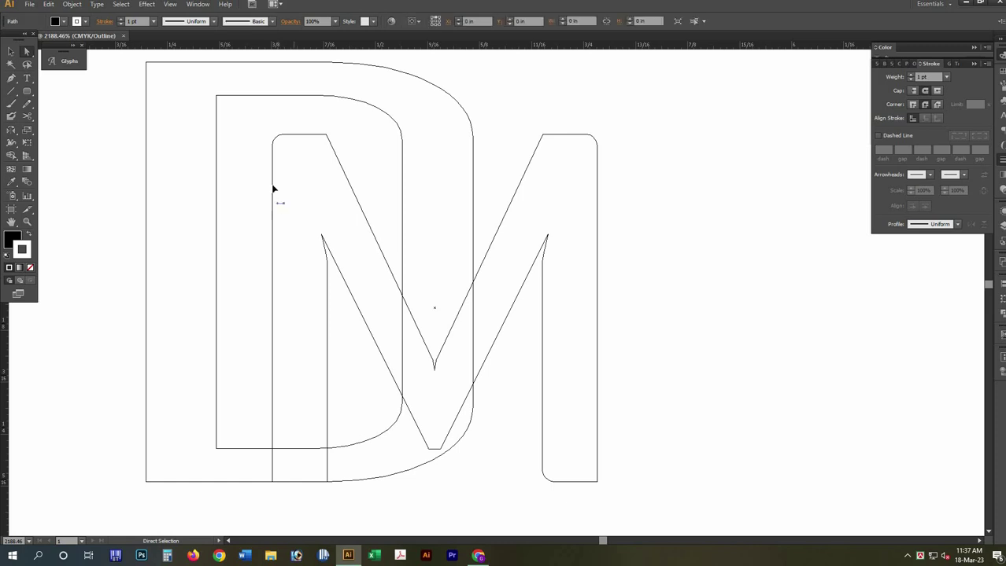
click(273, 191)
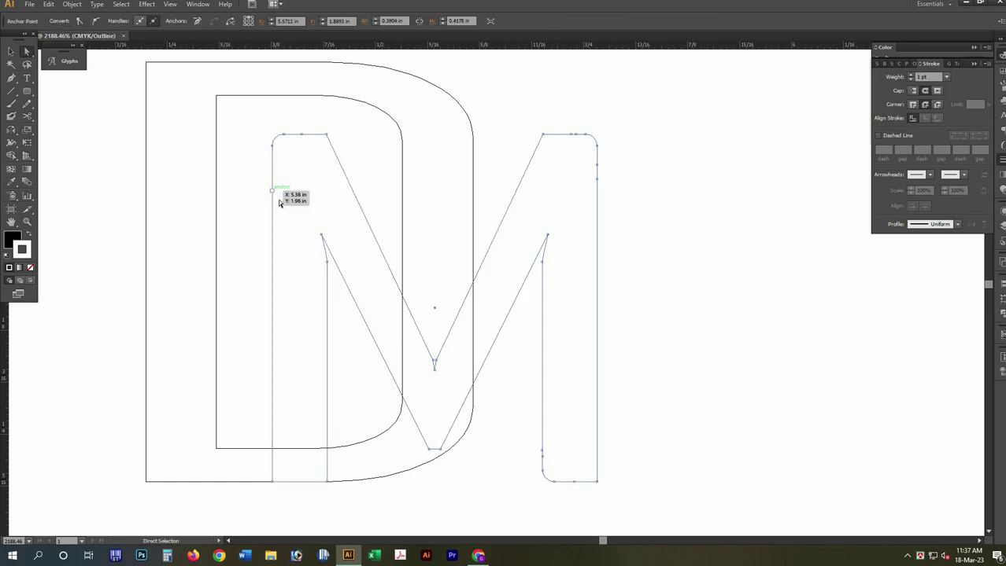
click(273, 200)
click(274, 200)
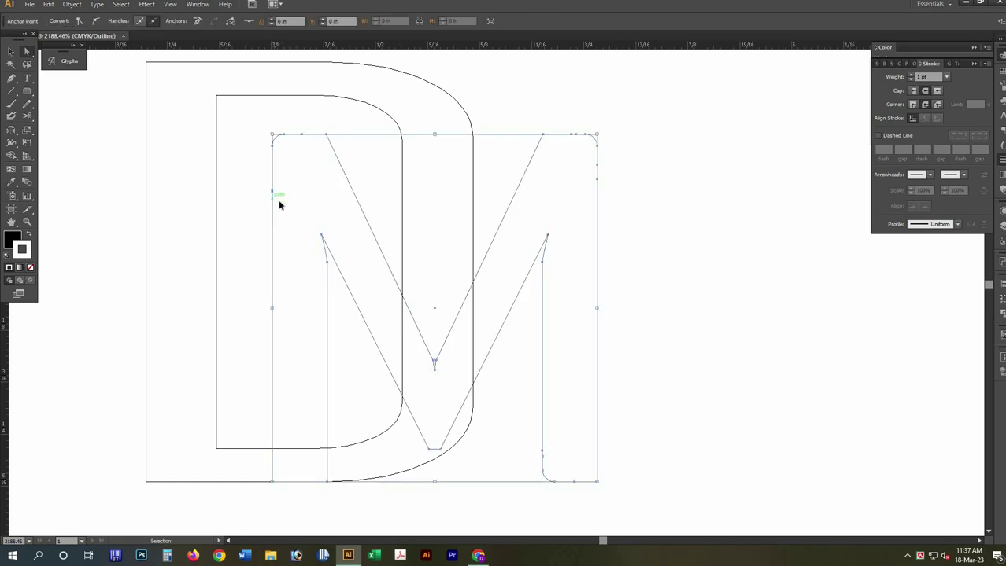
key(Delete)
key(ctrl+z)
click(278, 226)
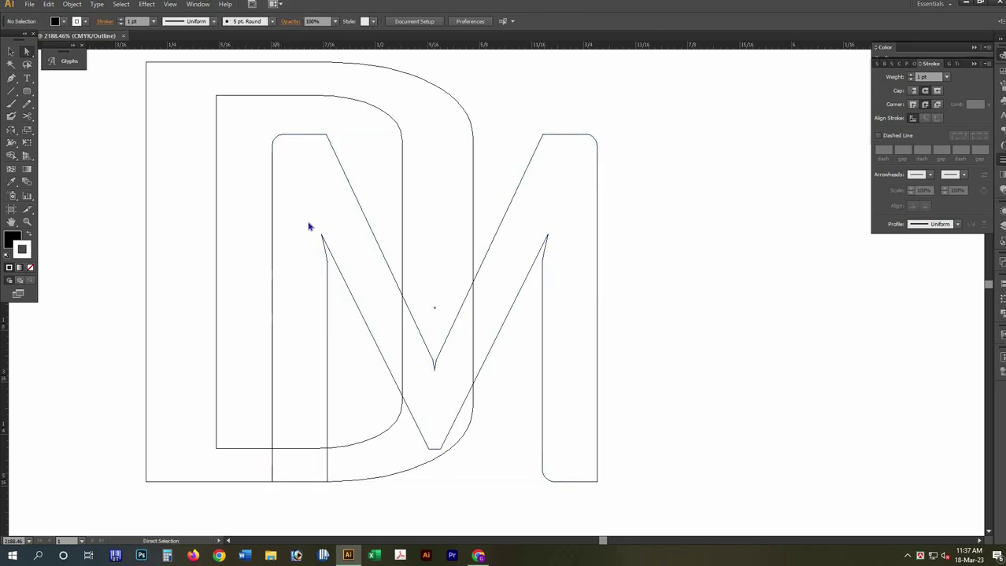
Join the M's open ends at the top-left and return to the filled Preview view
right_click(286, 207)
key(Down)
key(Down)
key(Down)
key(Return)
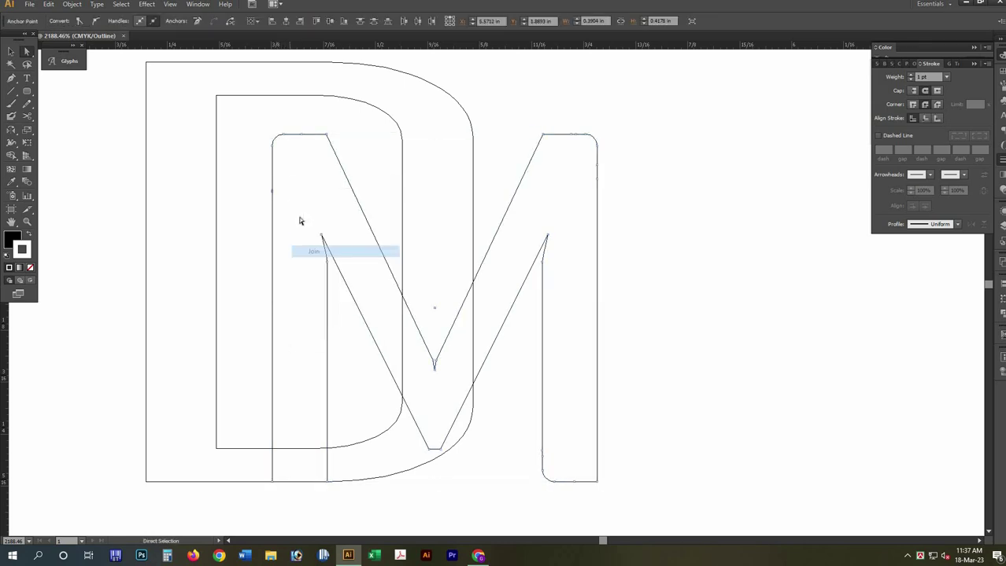
click(320, 250)
key(v)
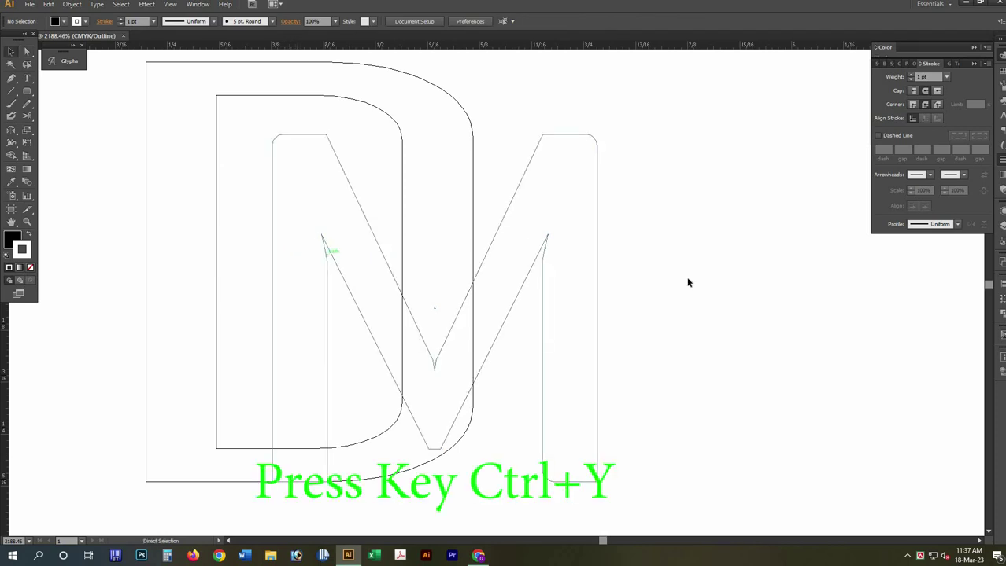
key(ctrl+y)
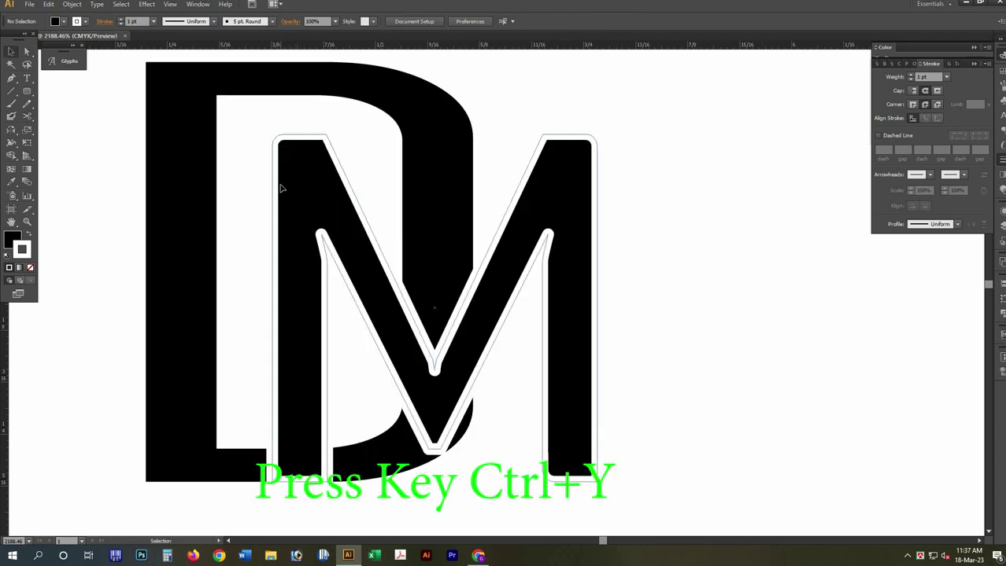
Zoom out twice from the DM monogram to bring the emblem below into view
click(280, 189)
click(731, 238)
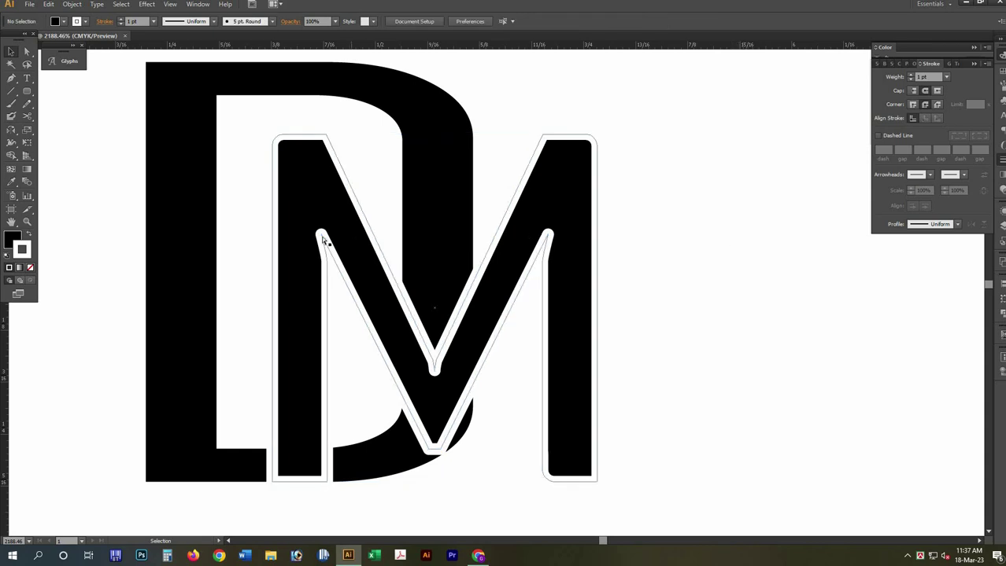
key(a)
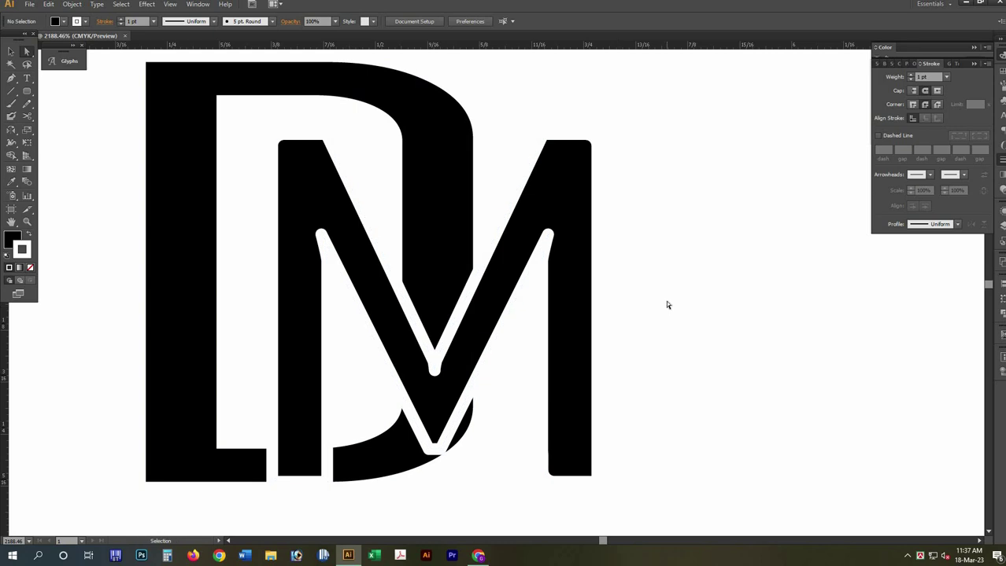
key(ctrl+minus)
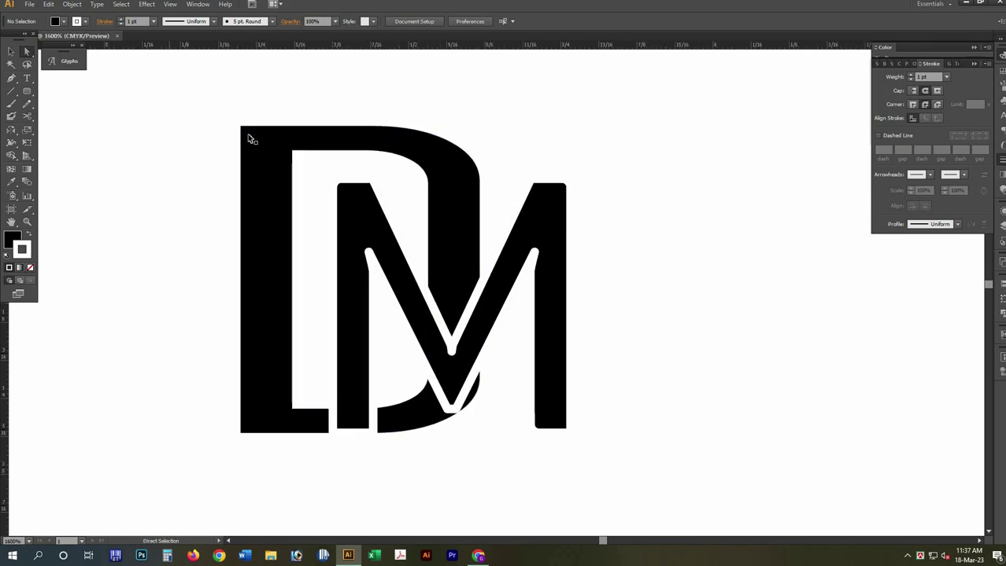
key(ctrl+minus)
In Outline view, select the whole DM monogram and scale it up about 150%
key(ctrl+y)
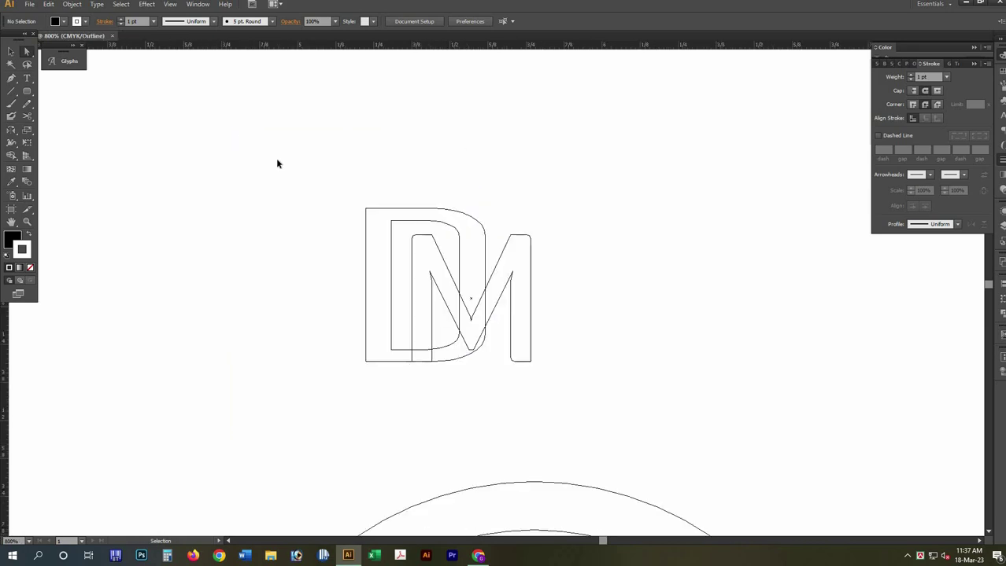
key(ctrl+a)
key(ctrl+minus)
key(ctrl+minus)
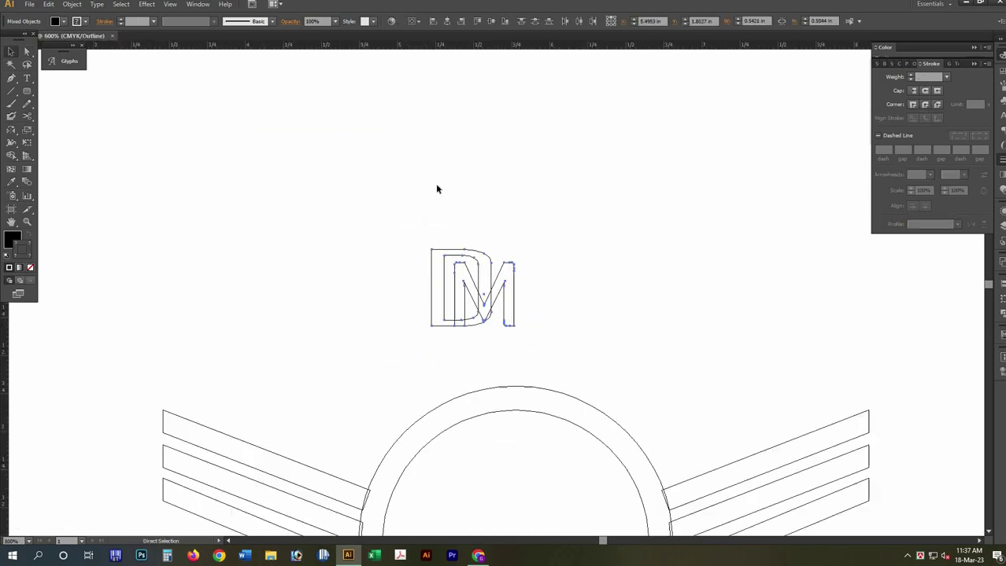
scroll(417, 179, down, 4)
scroll(417, 179, right, 2)
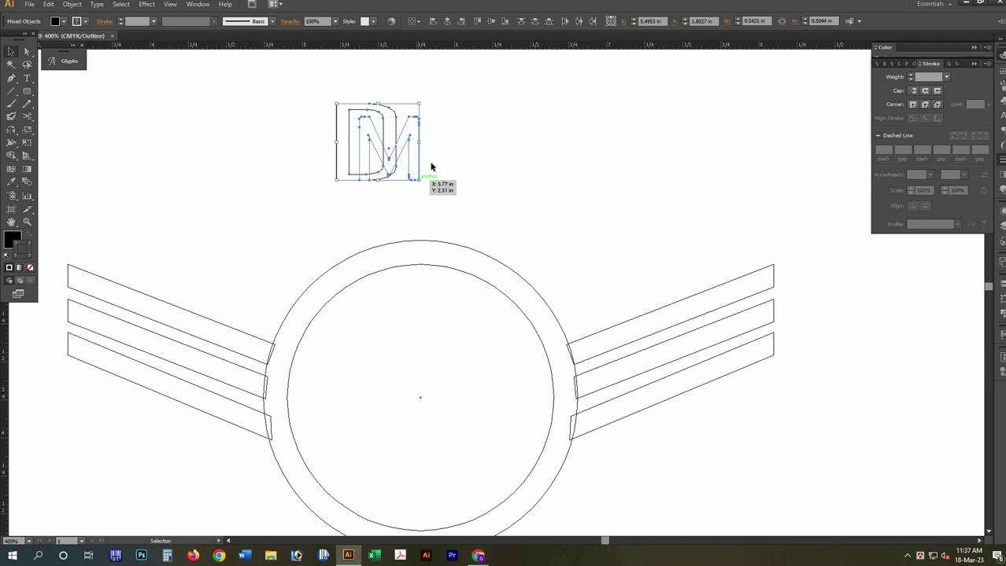
key(ctrl+z)
key(a)
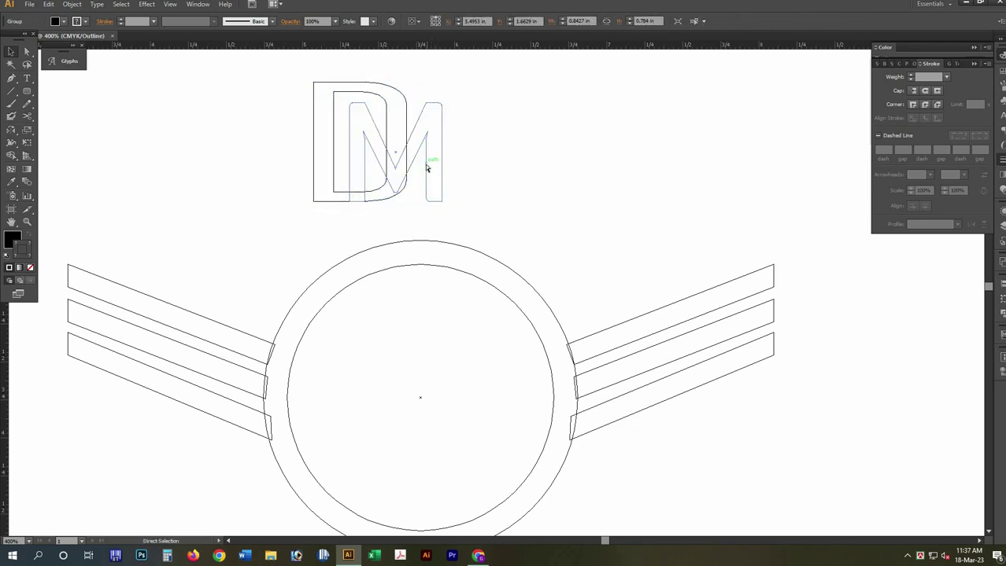
Move the DM monogram down into the emblem's circle and return to Preview view
key(v)
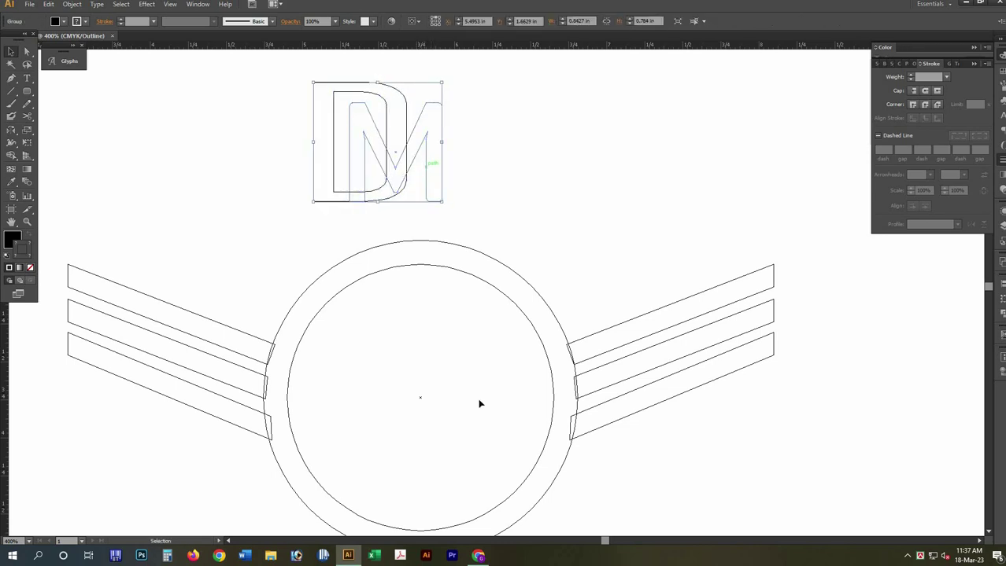
mouse_move(428, 173)
mouse_down()
mouse_move(468, 424)
mouse_move(494, 316)
mouse_up()
click(495, 307)
key(ctrl+y)
scroll(472, 320, down, 2)
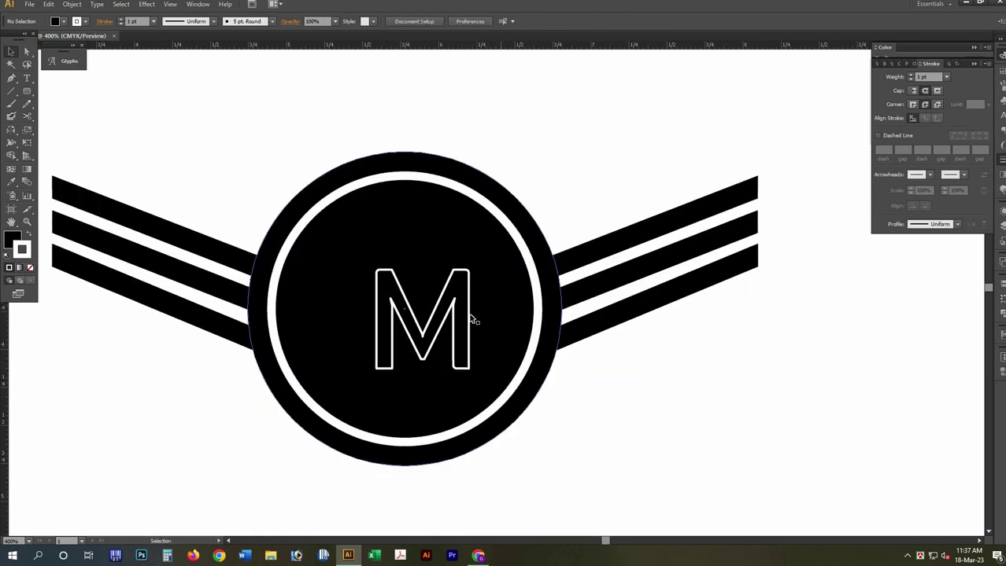
click(470, 314)
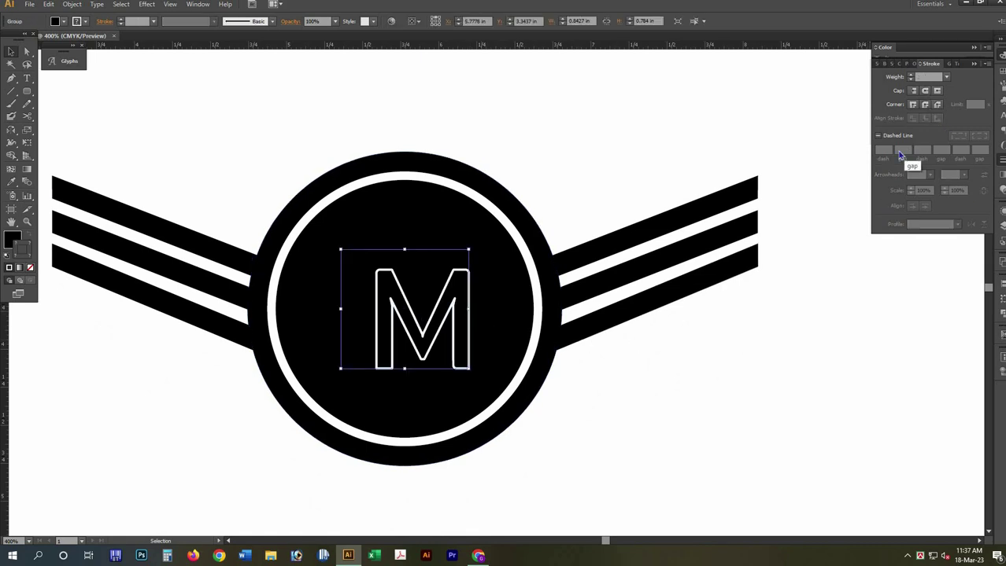
Restore the accidentally deleted M and fill it dark green (C100 Y100)
key(Delete)
key(ctrl+z)
key(a)
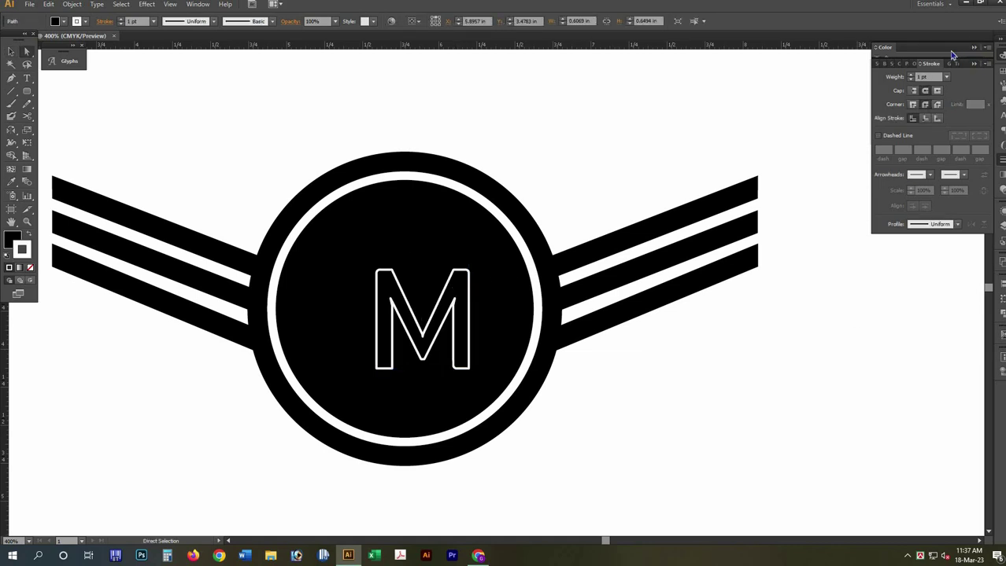
click(884, 47)
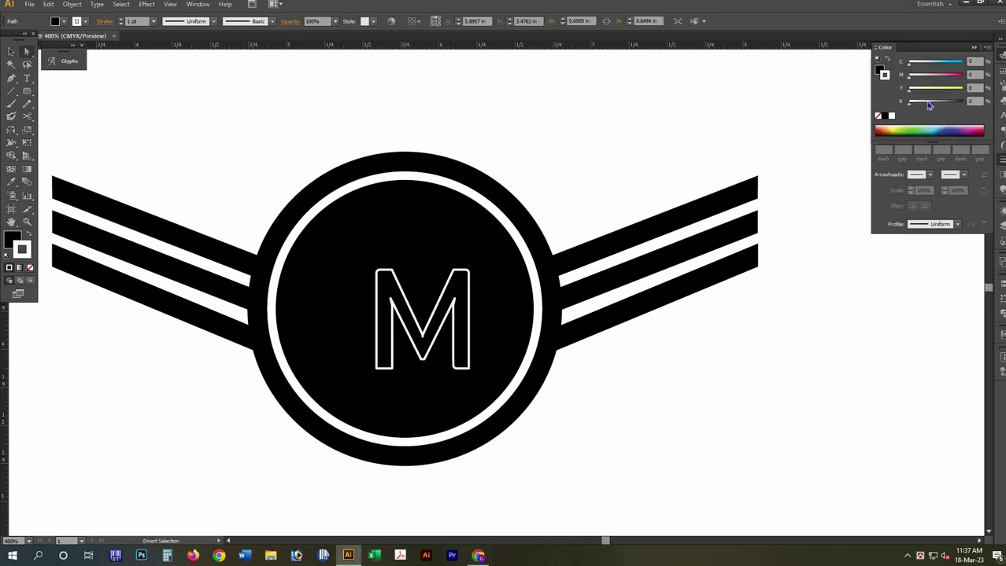
mouse_move(960, 102)
mouse_down()
mouse_move(909, 101)
mouse_move(961, 88)
mouse_move(963, 62)
mouse_up()
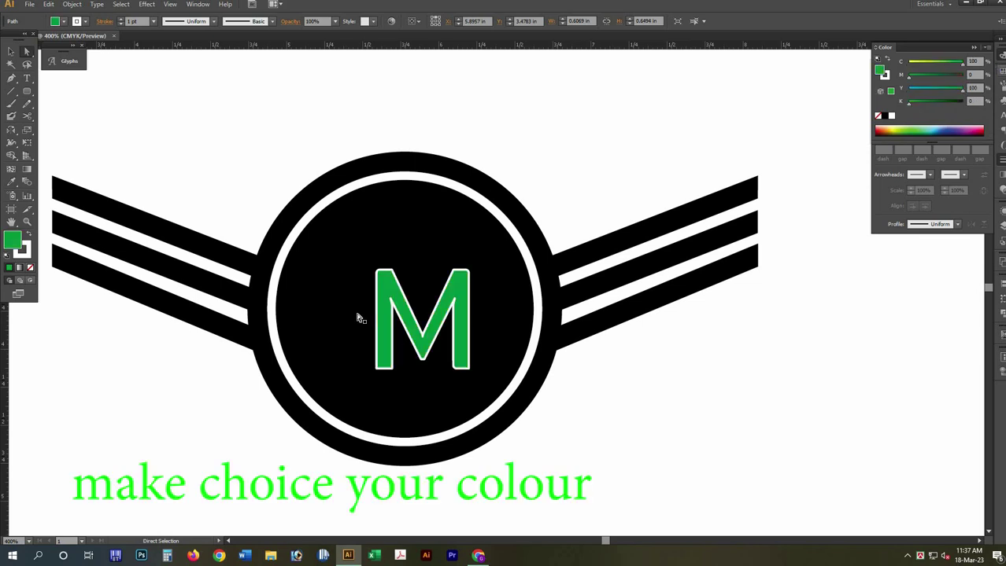
Select the D behind the M and recolour it a lighter green (C65 Y100)
key(ctrl+z)
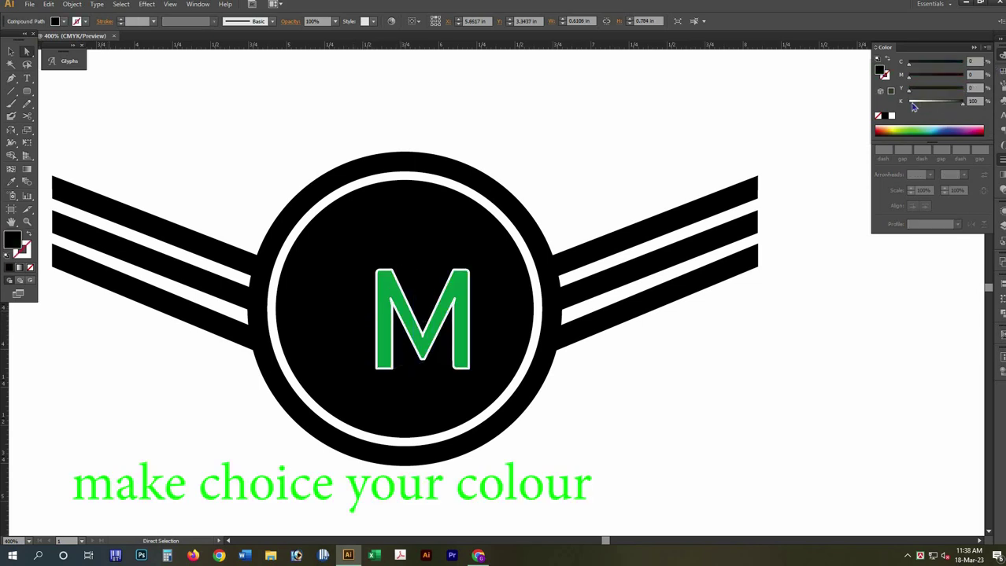
text(0)
mouse_move(908, 89)
mouse_down()
mouse_move(962, 88)
mouse_move(943, 63)
mouse_up()
click(600, 266)
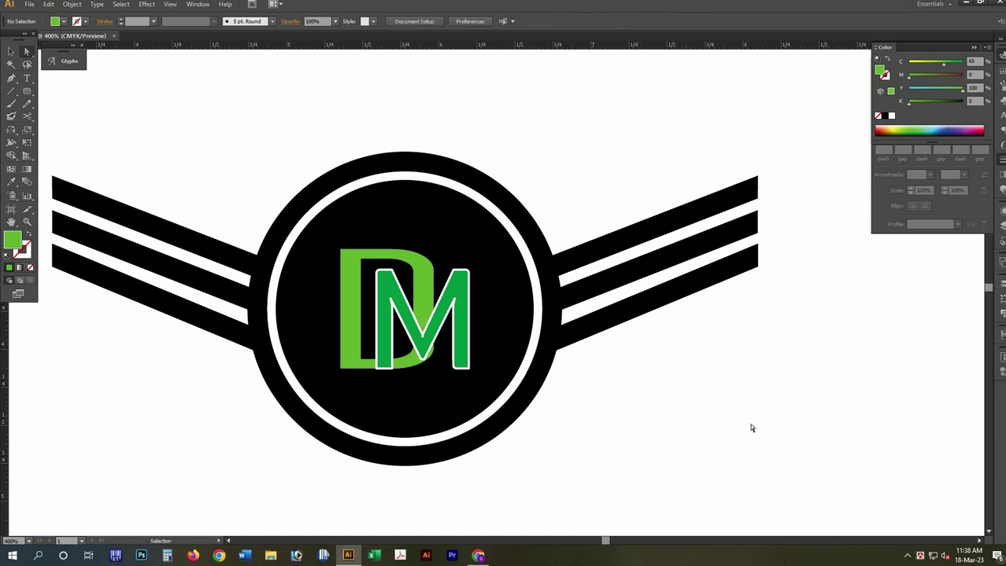
drag(739, 409, 619, 189)
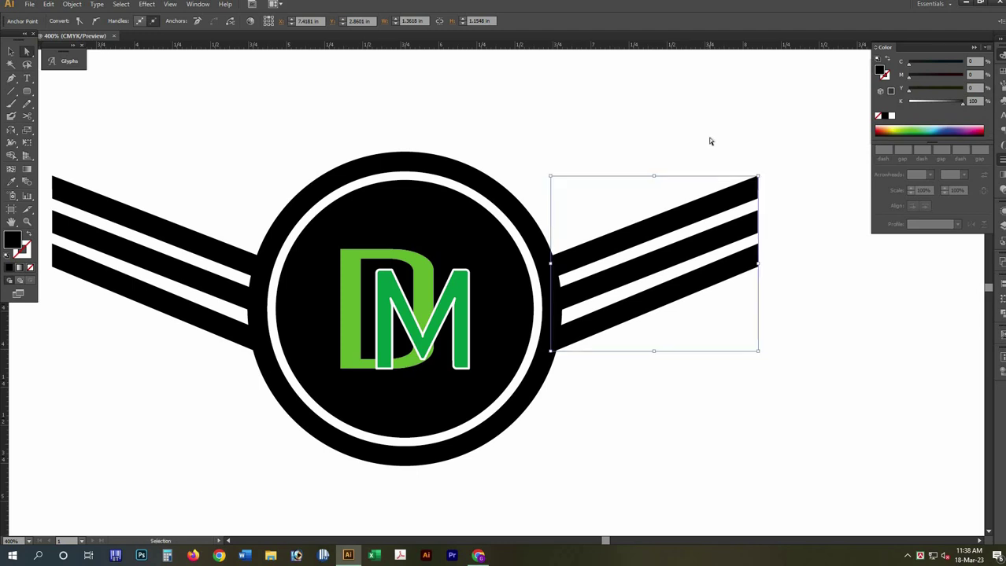
Eyedrop the M's dark green onto the right wing and the D's lighter green onto the left wing
key(i)
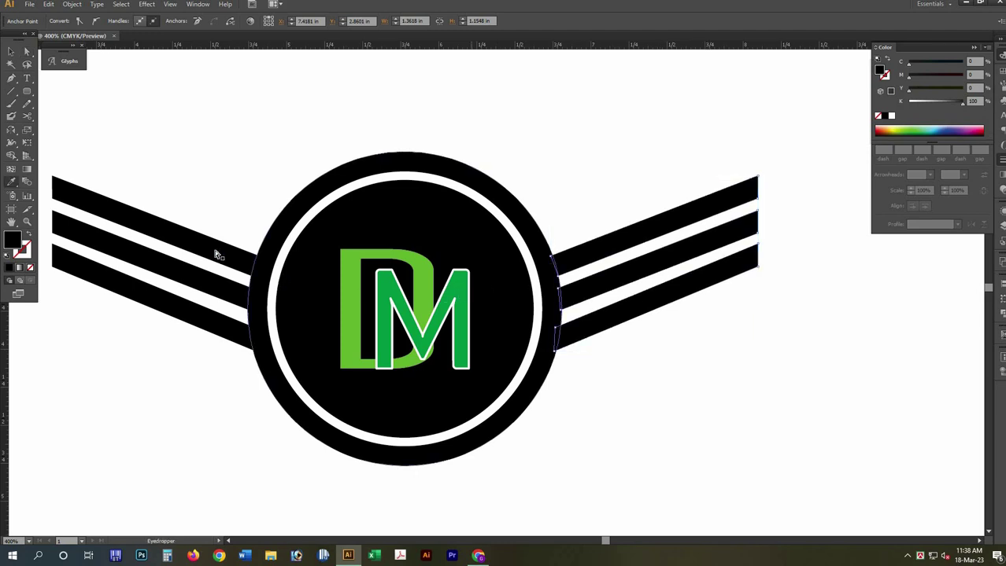
click(441, 296)
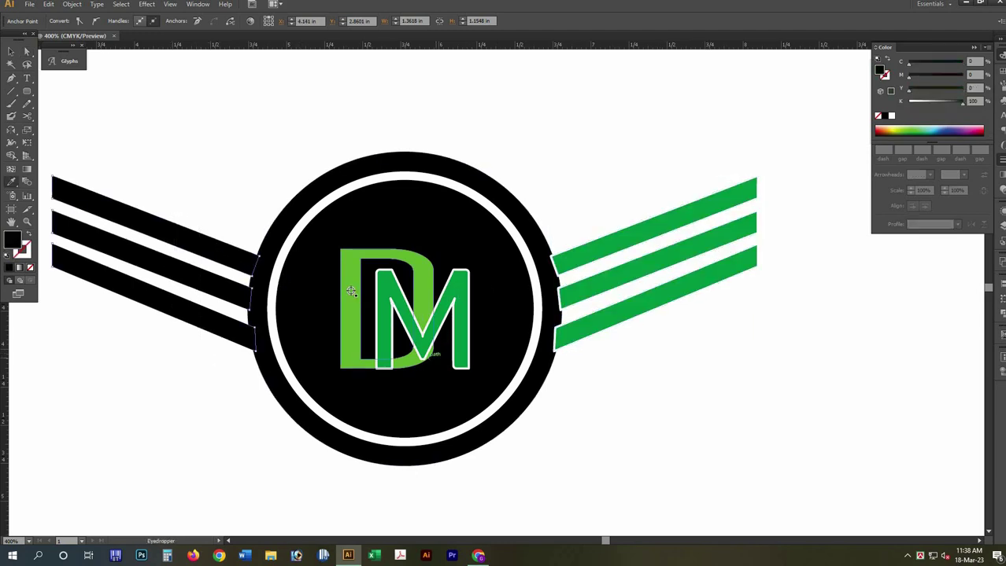
click(240, 153)
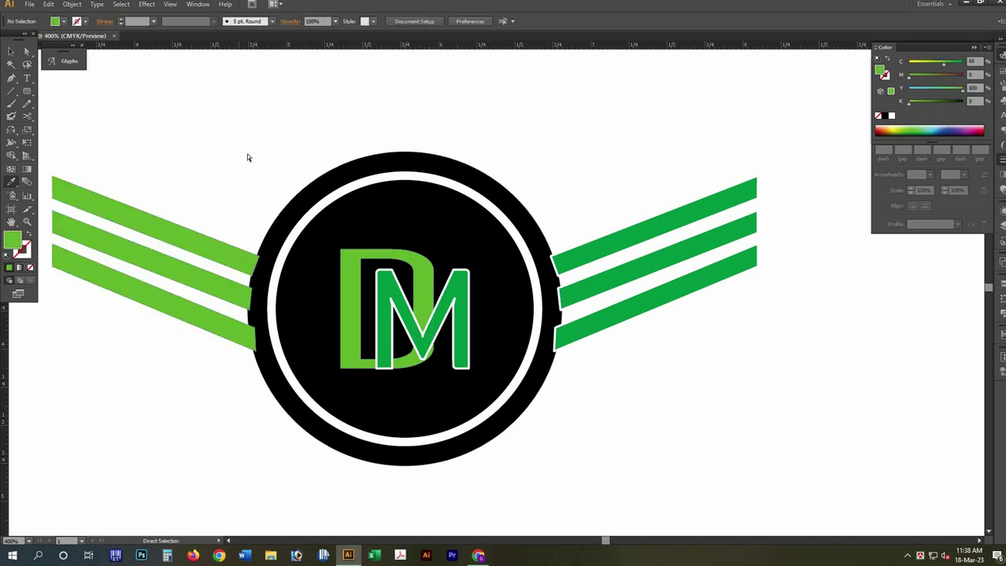
key(ctrl+minus)
Bring the black circle in front of the wing ends
key(v)
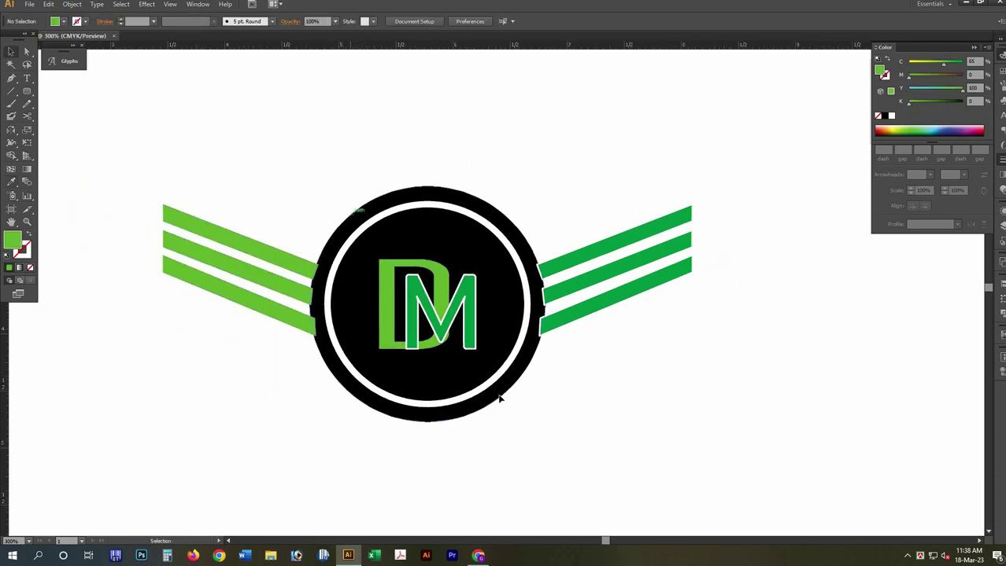
drag(363, 168, 497, 396)
key(ctrl+shift+bracketright)
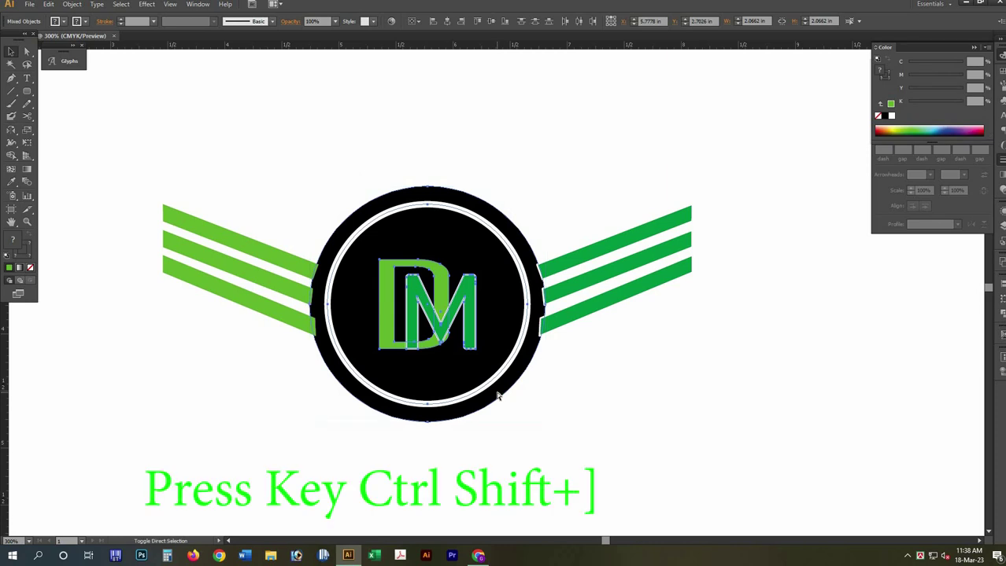
key(ctrl+shift+bracketright)
click(687, 422)
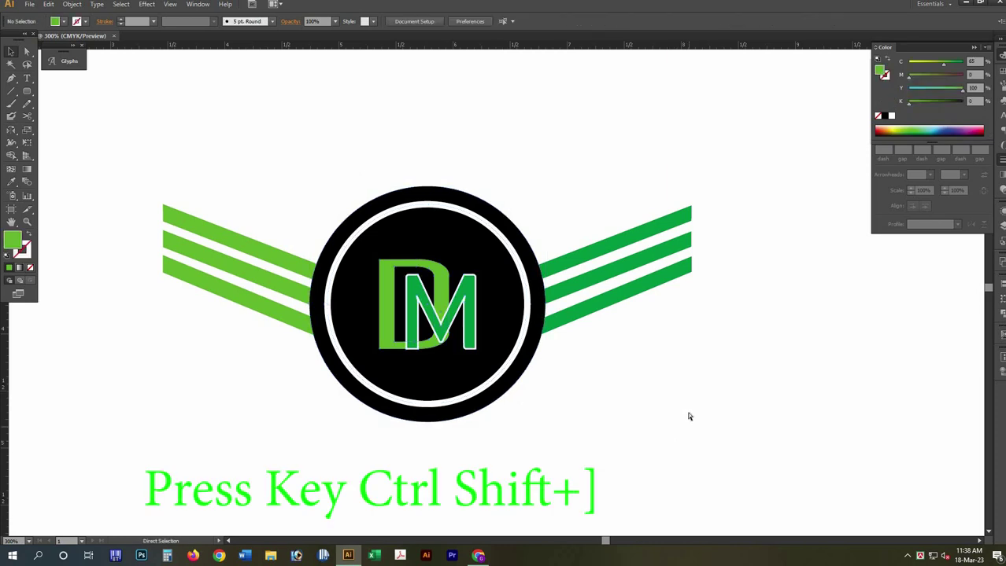
Set the wing stripes' outline stroke to None
key(a)
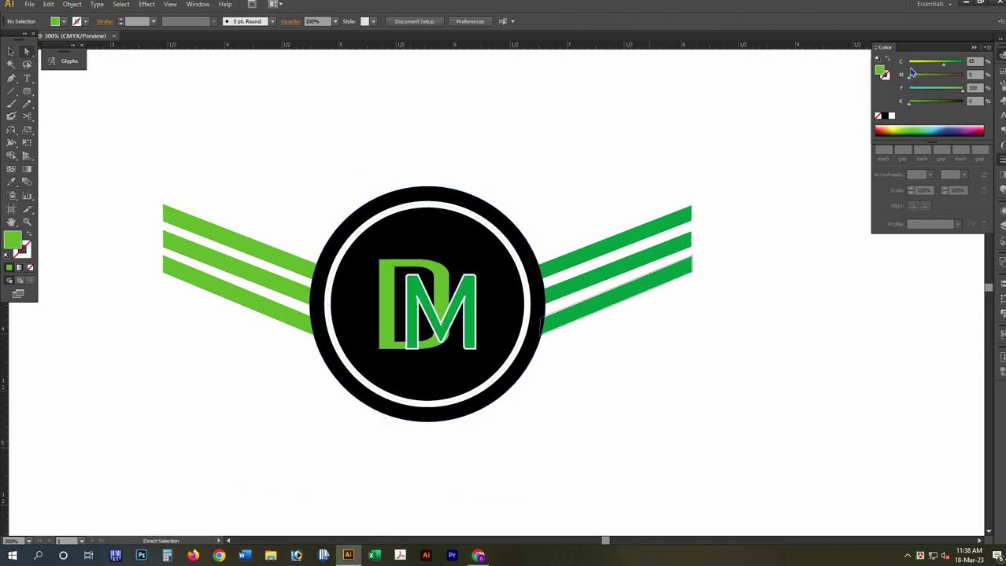
drag(737, 337, 618, 173)
click(877, 116)
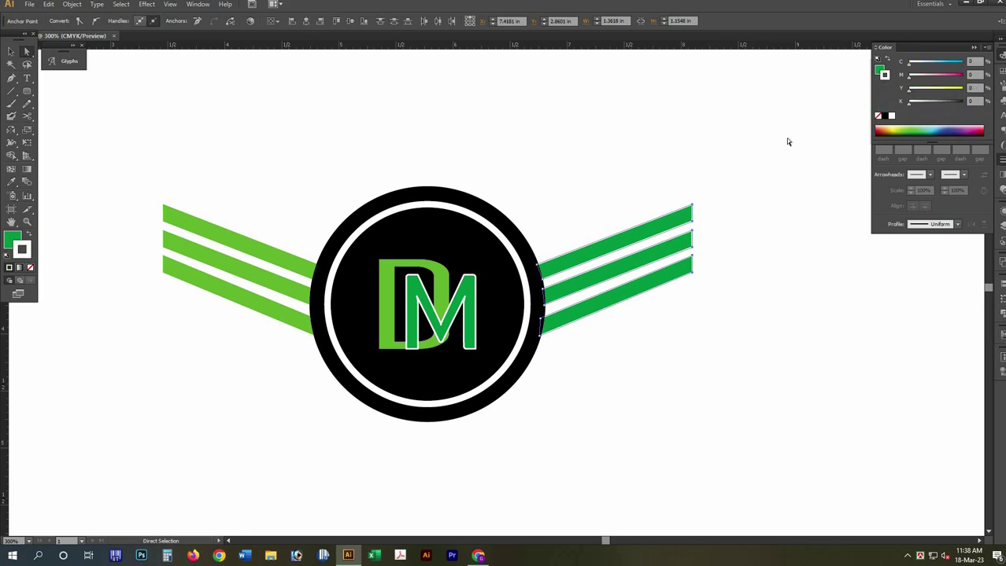
click(203, 341)
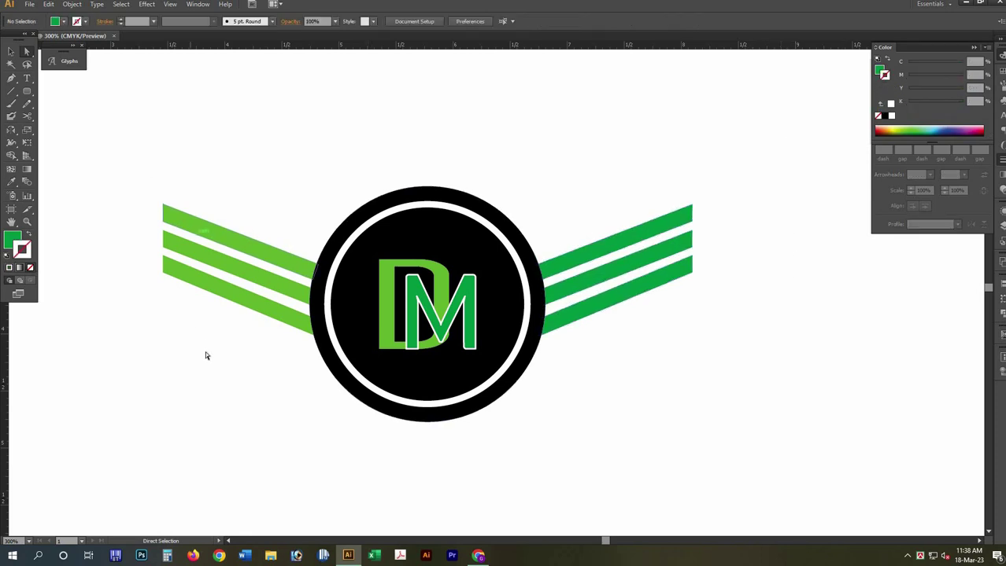
drag(203, 342, 132, 140)
click(589, 428)
scroll(412, 370, down, 1)
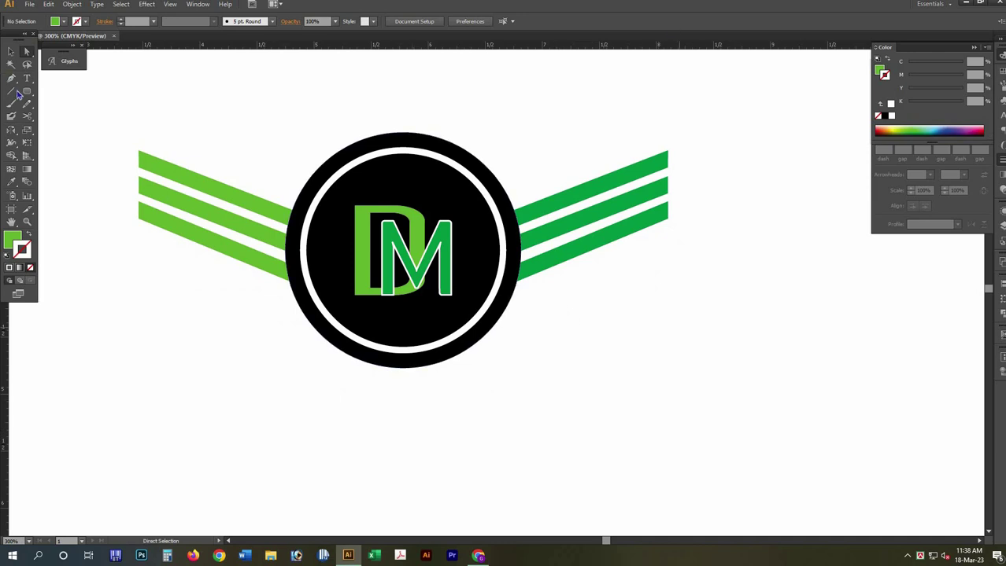
Draw a small star above the circle with the Star tool
drag(27, 92, 86, 103)
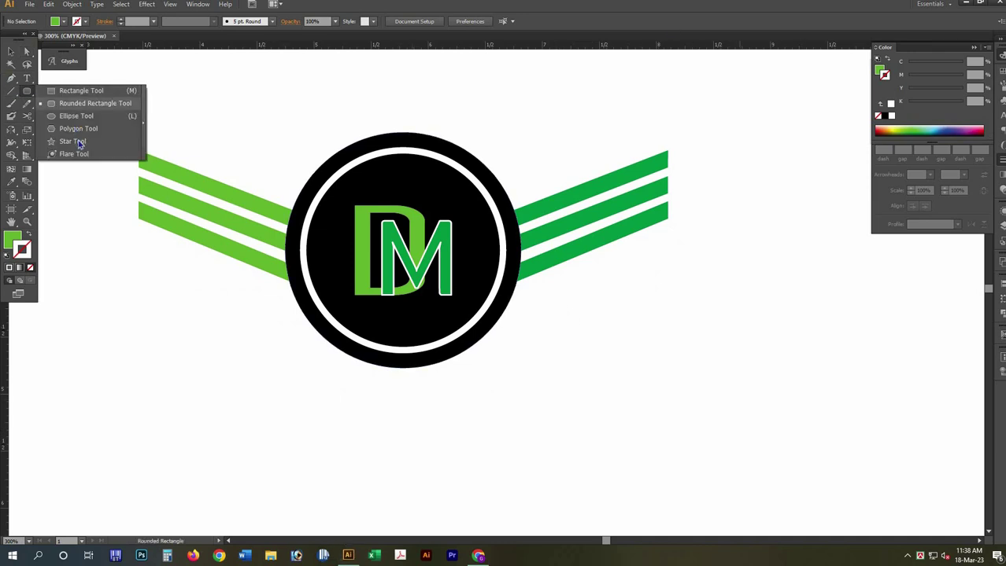
click(73, 141)
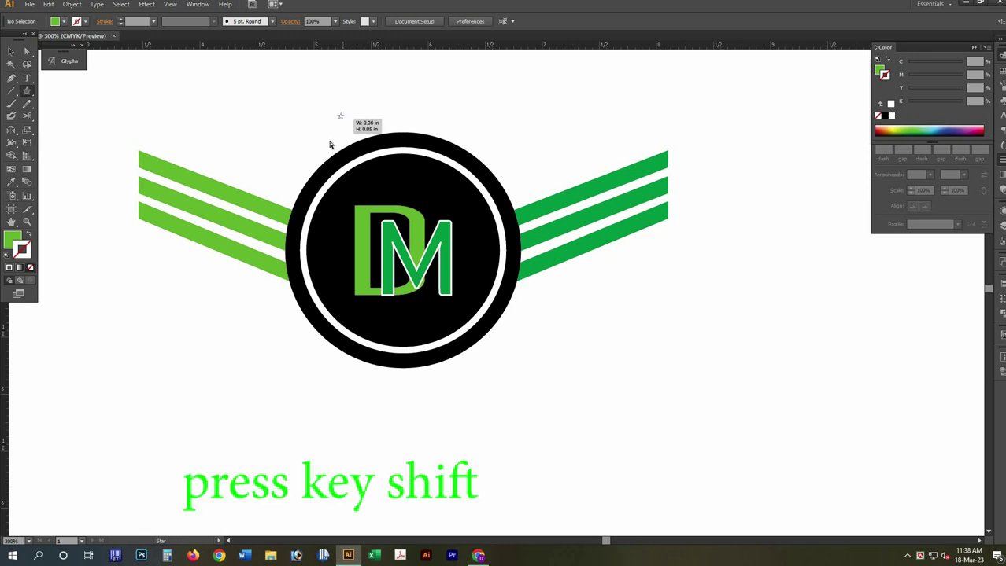
drag(340, 115, 355, 126)
drag(550, 292, 166, 61)
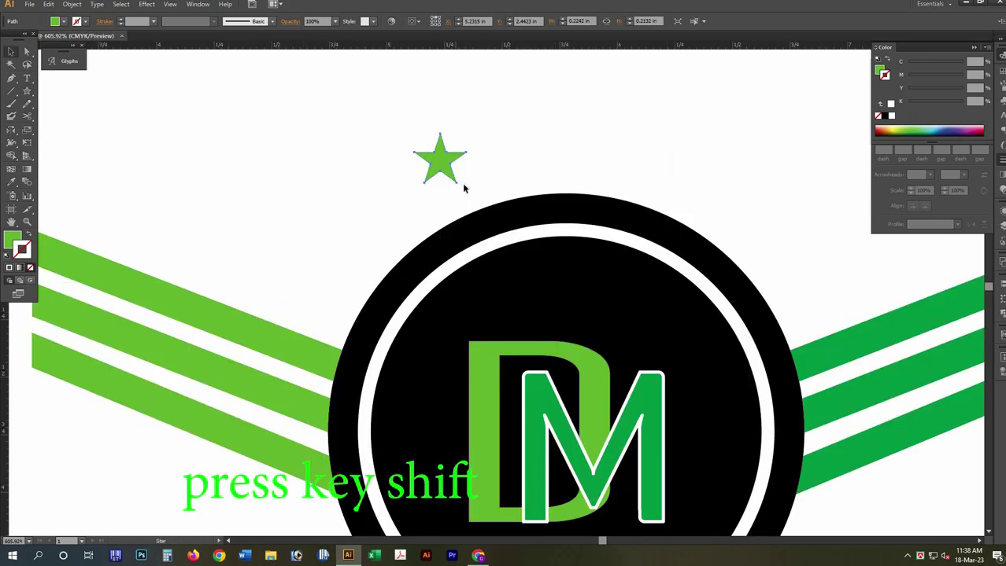
Alt-drag star copies along the left side and top of the arc above the circle
drag(446, 171, 335, 308)
mouse_move(333, 312)
mouse_down()
mouse_move(398, 224)
mouse_move(575, 164)
mouse_move(566, 157)
mouse_up()
scroll(289, 201, right, 3)
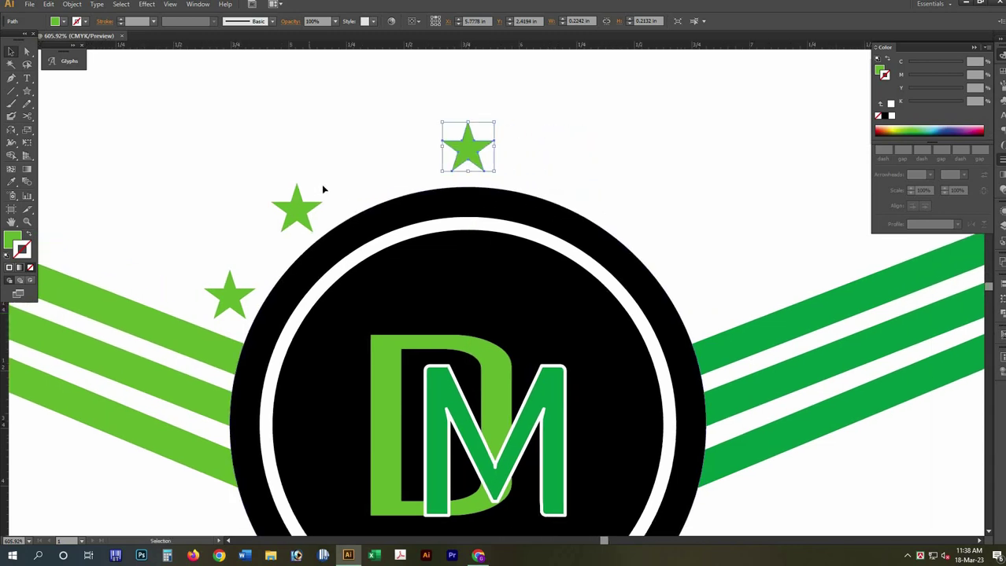
drag(323, 189, 322, 183)
click(406, 145)
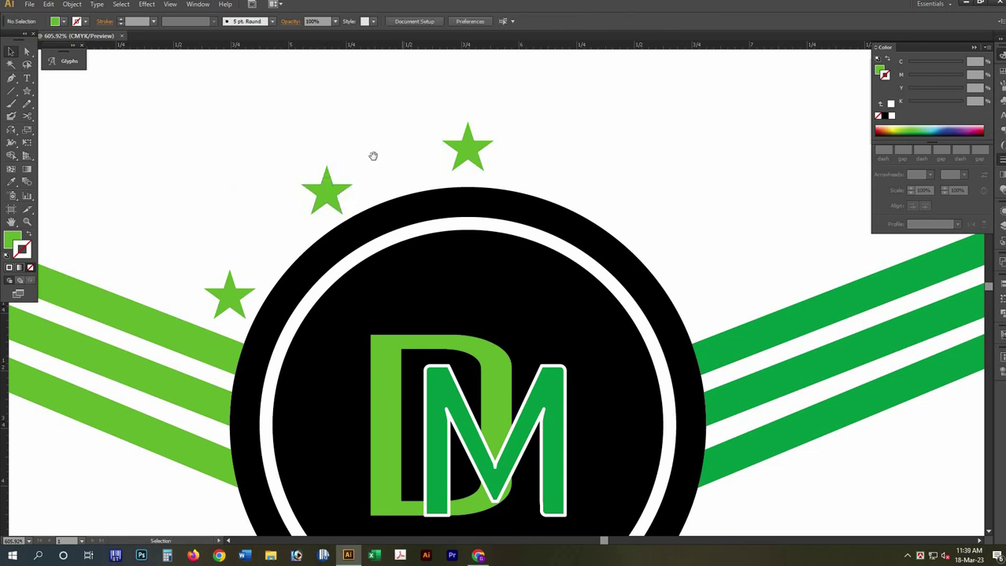
drag(472, 160, 453, 160)
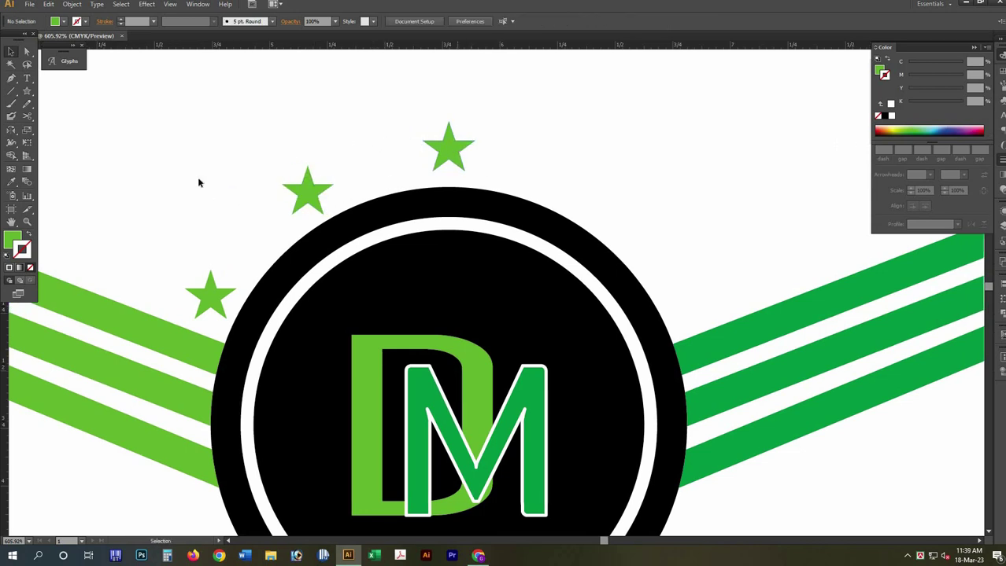
Copy the left stars straight across to the right side, completing the five-star arc
drag(305, 207, 549, 211)
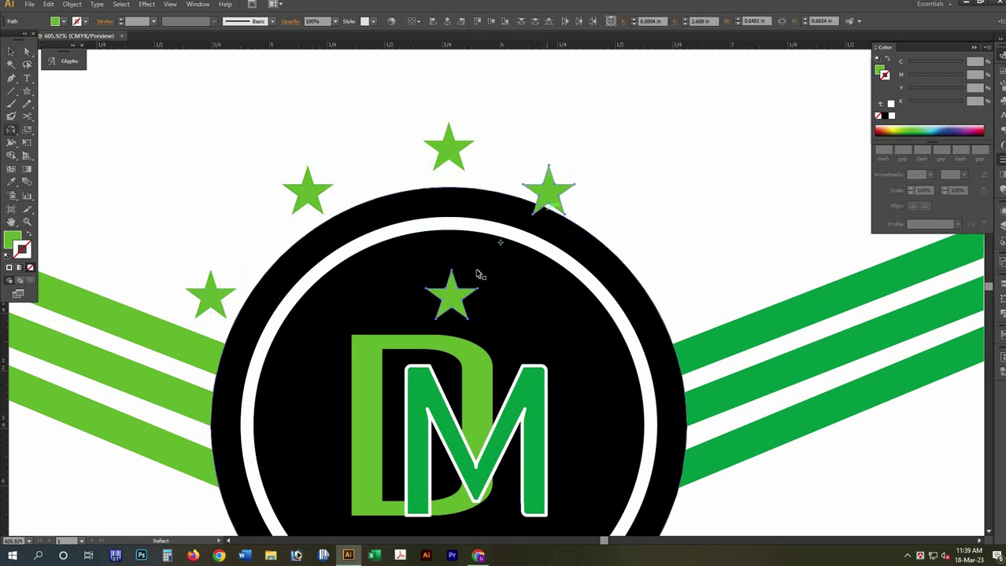
drag(543, 288, 677, 290)
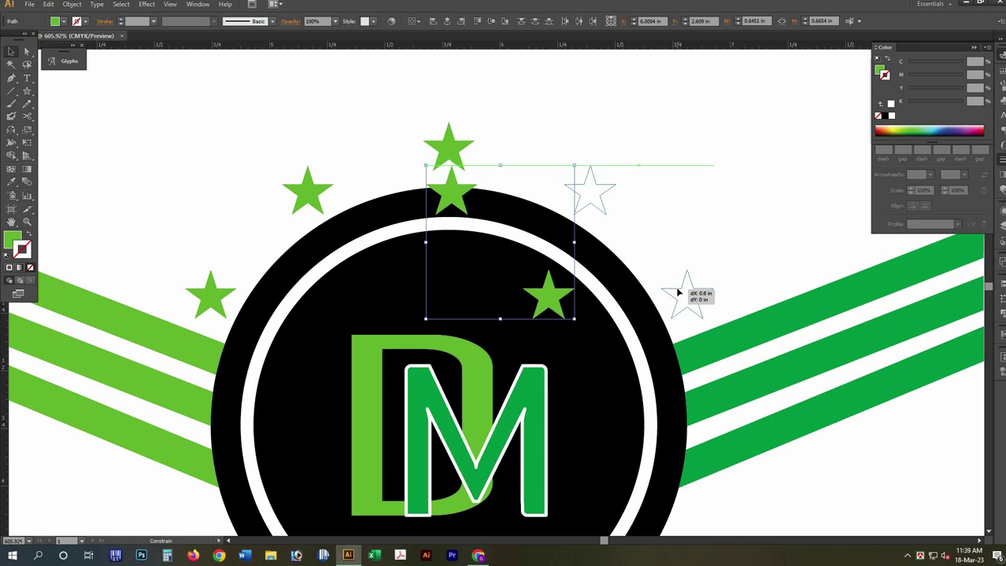
click(619, 126)
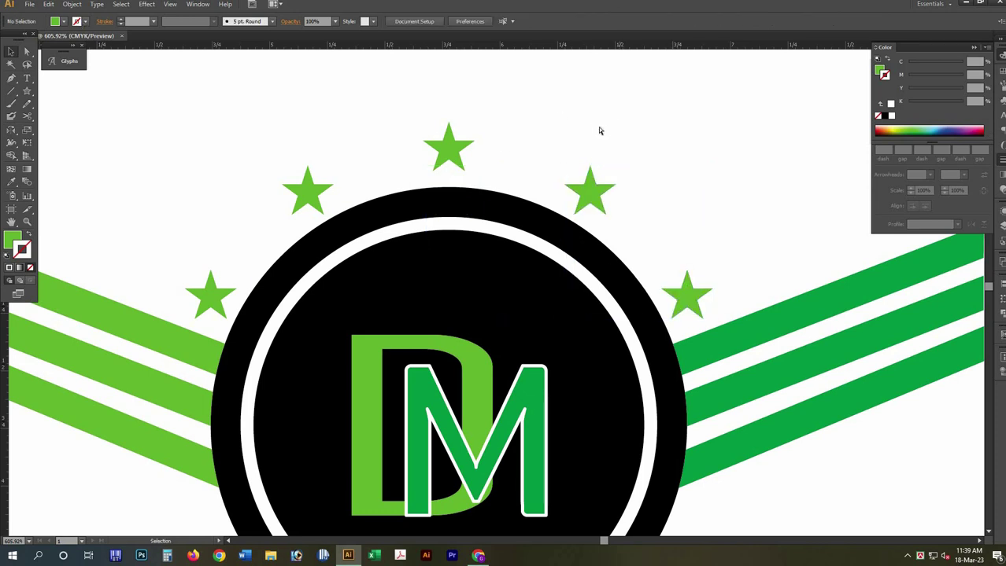
key(ctrl+minus)
key(ctrl+minus)
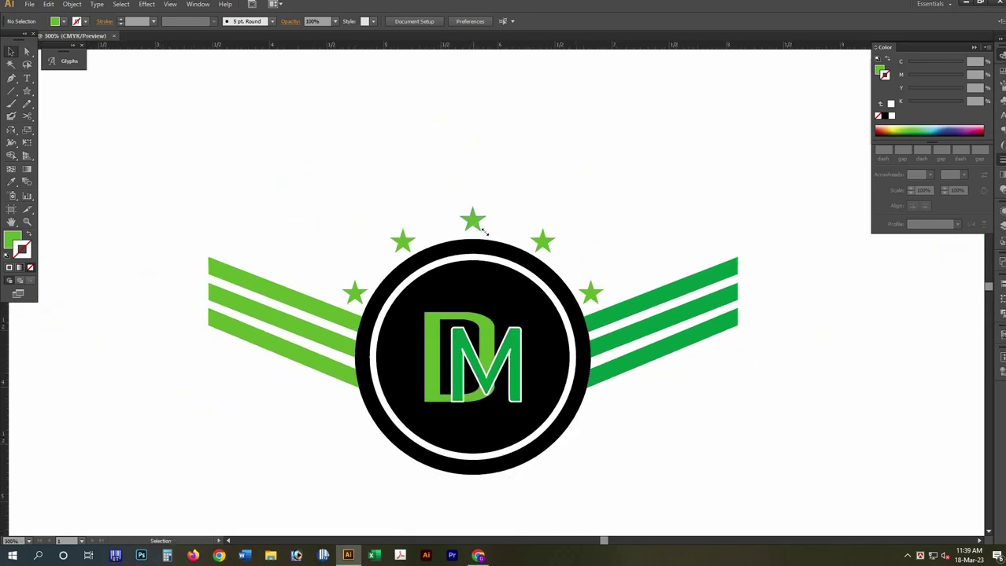
Enlarge the top star and upper-right star, and delete an extra star copy
click(484, 231)
mouse_move(487, 233)
mouse_down()
mouse_move(495, 239)
mouse_move(512, 210)
mouse_up()
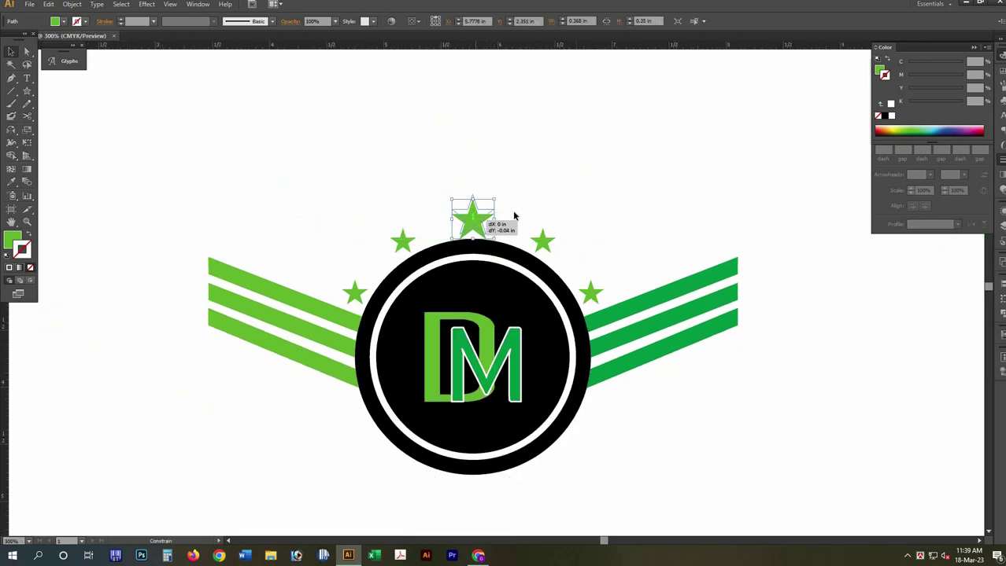
click(766, 369)
scroll(570, 236, up, 3)
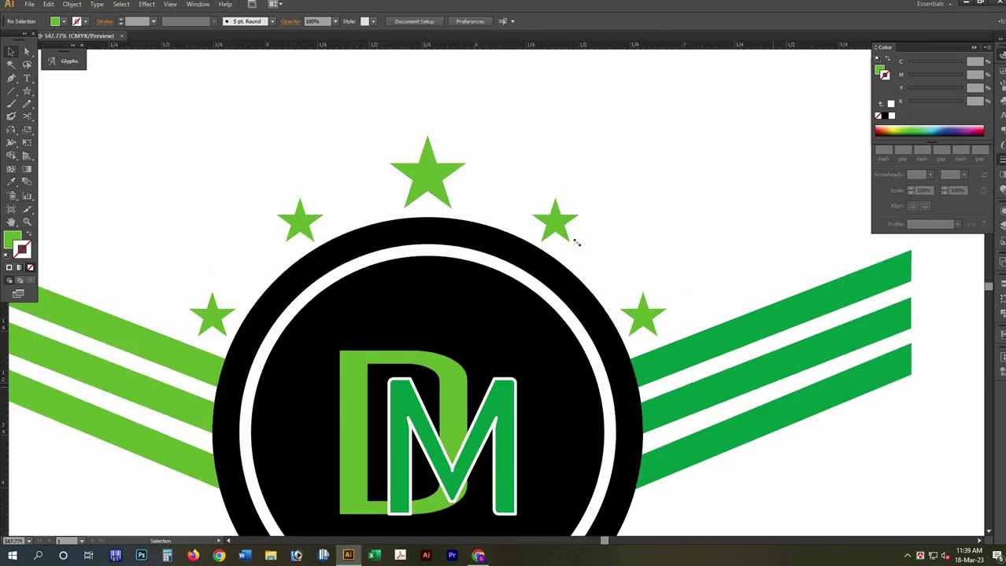
click(574, 240)
drag(583, 248, 298, 239)
key(Delete)
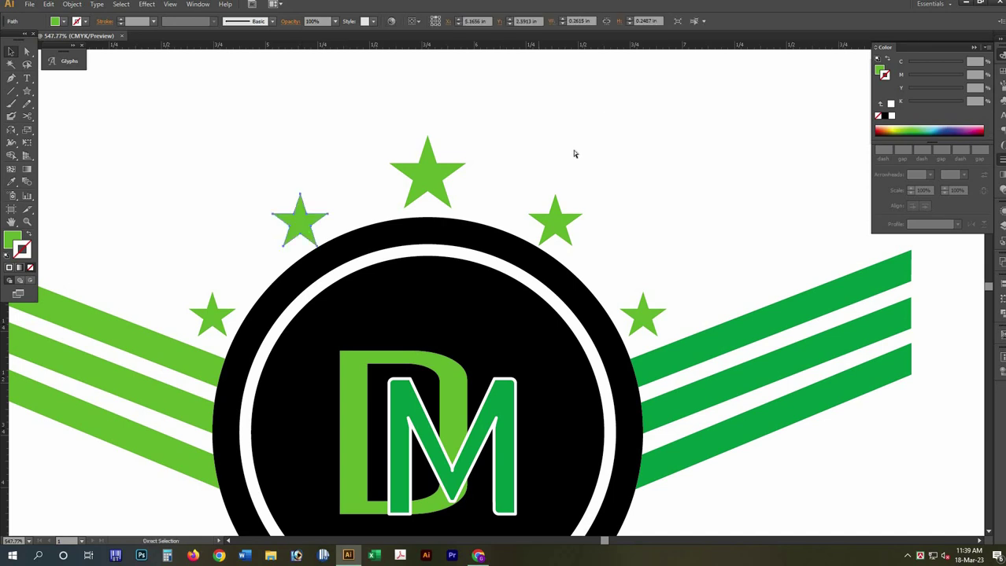
Fill the top star black and give the right-hand stars the darker stripe green
key(ctrl+minus)
drag(439, 199, 416, 144)
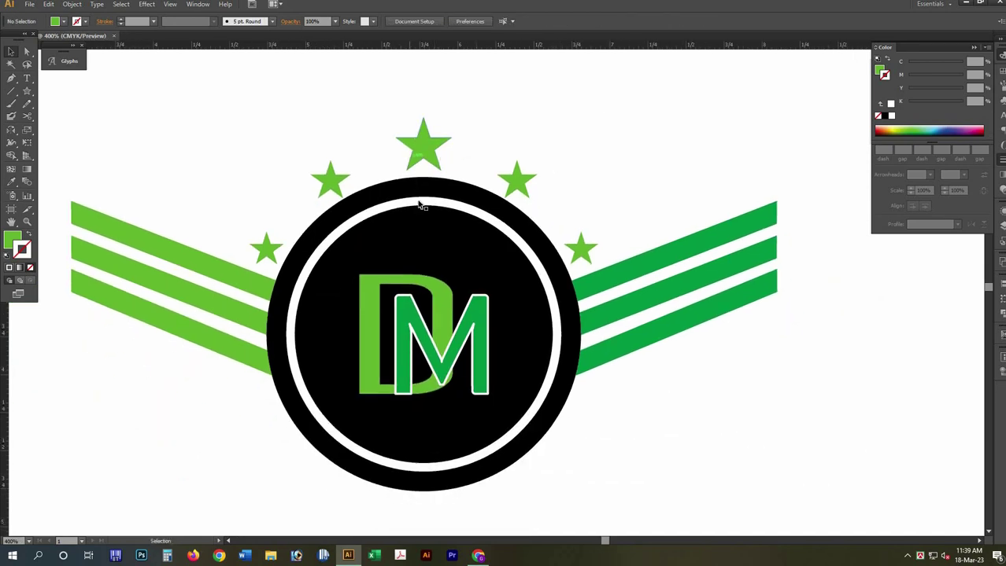
click(423, 146)
click(297, 247)
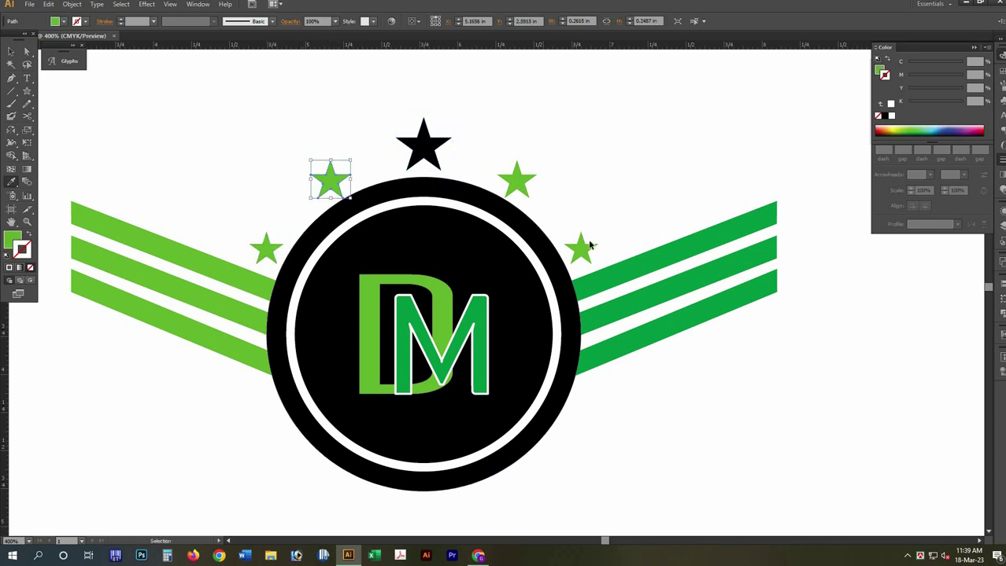
click(516, 179)
shift+click(582, 248)
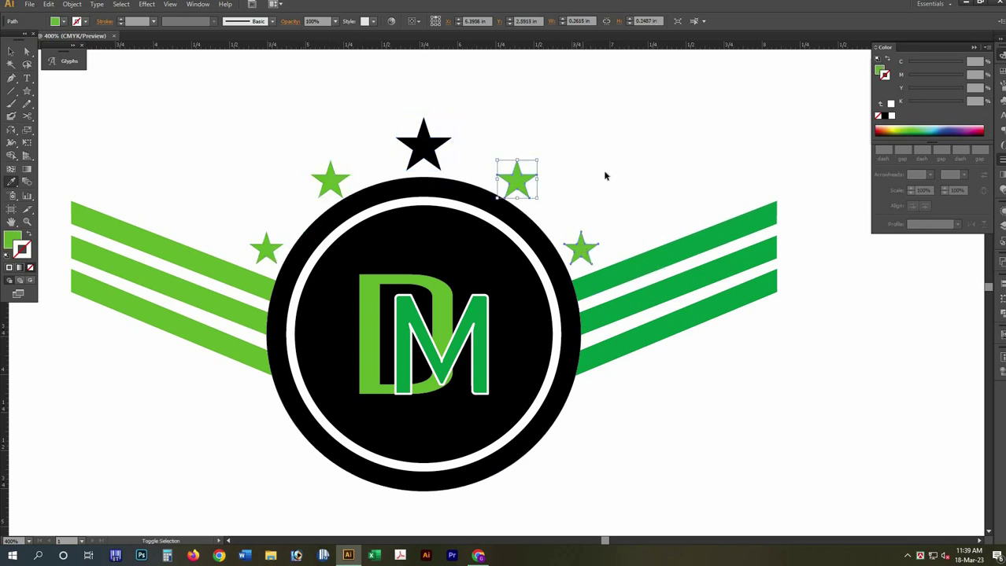
click(629, 191)
Paste a front copy of the white ring, enlarge it to about 2.53 in, and remove its stroke
key(ctrl+minus)
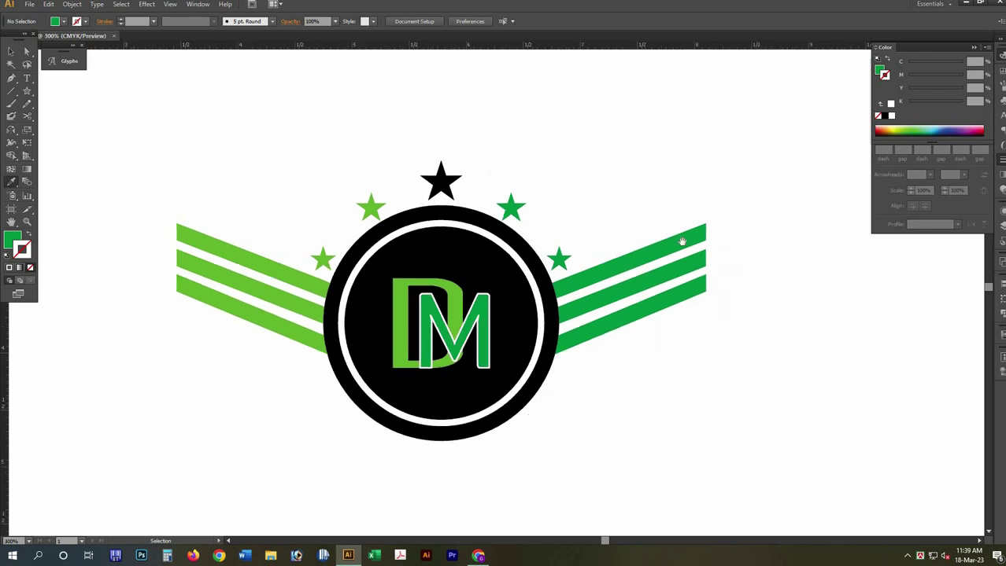
scroll(535, 114, down, 2)
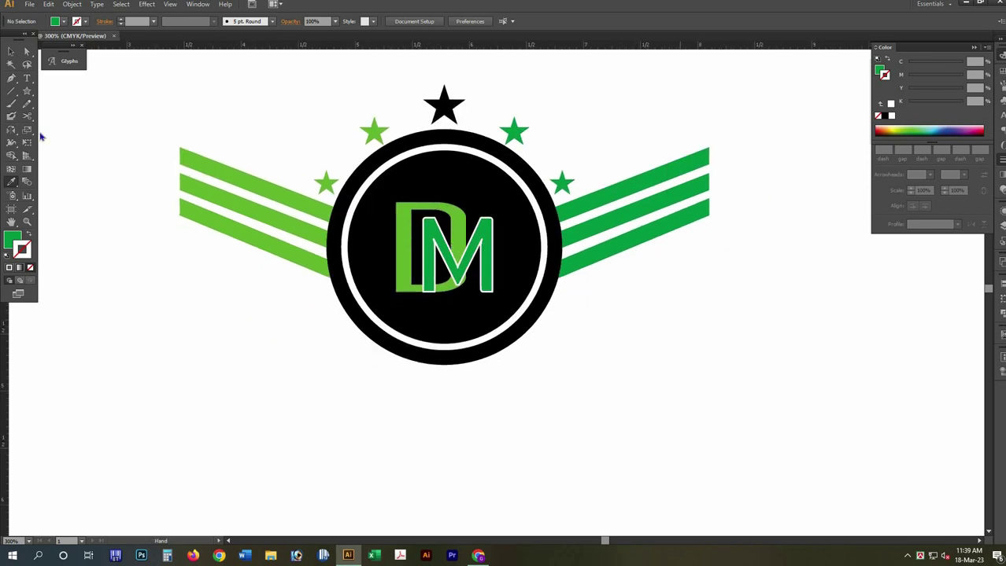
key(a)
click(367, 188)
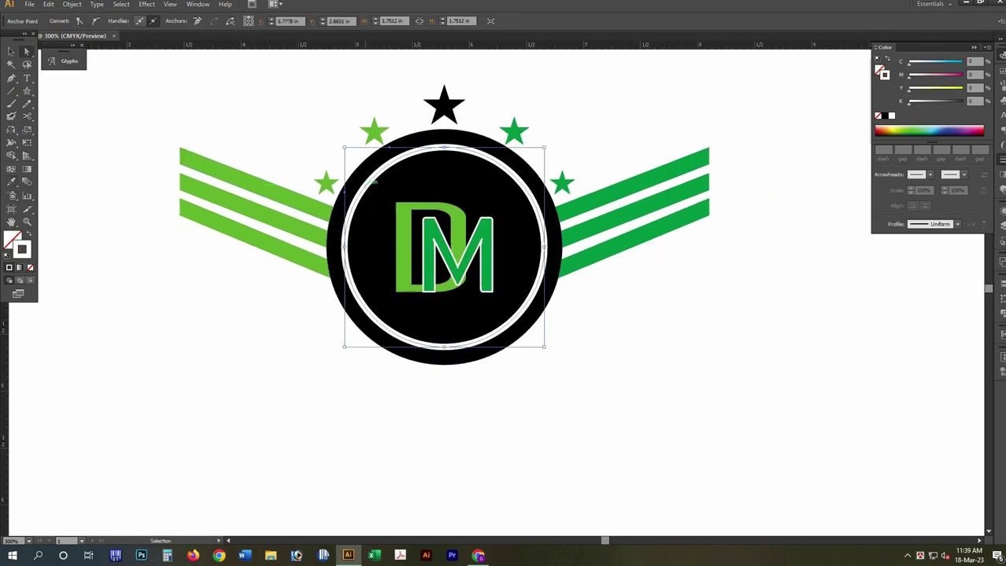
key(alt+e)
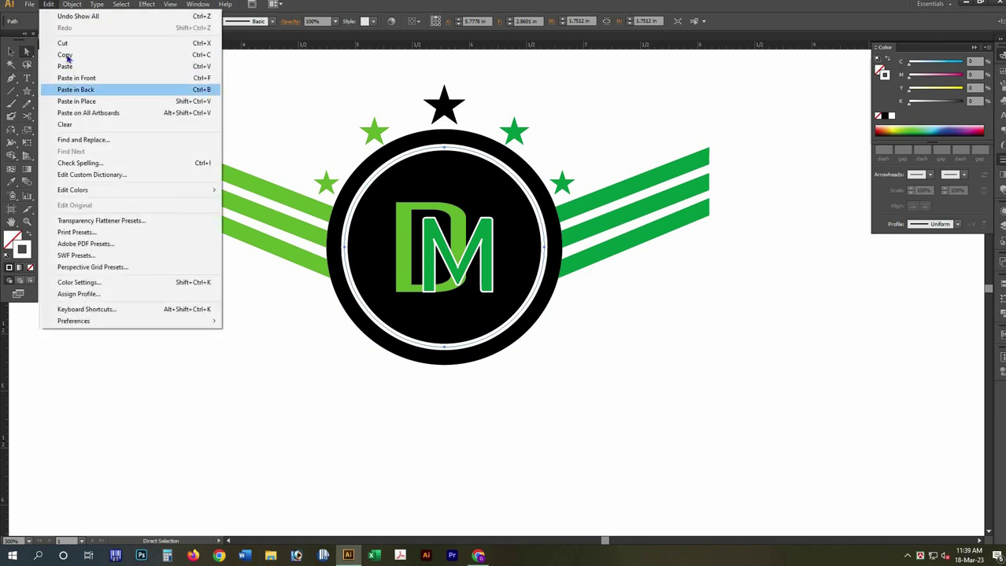
key(Escape)
key(alt+e)
key(Down)
key(Up)
key(Up)
key(Return)
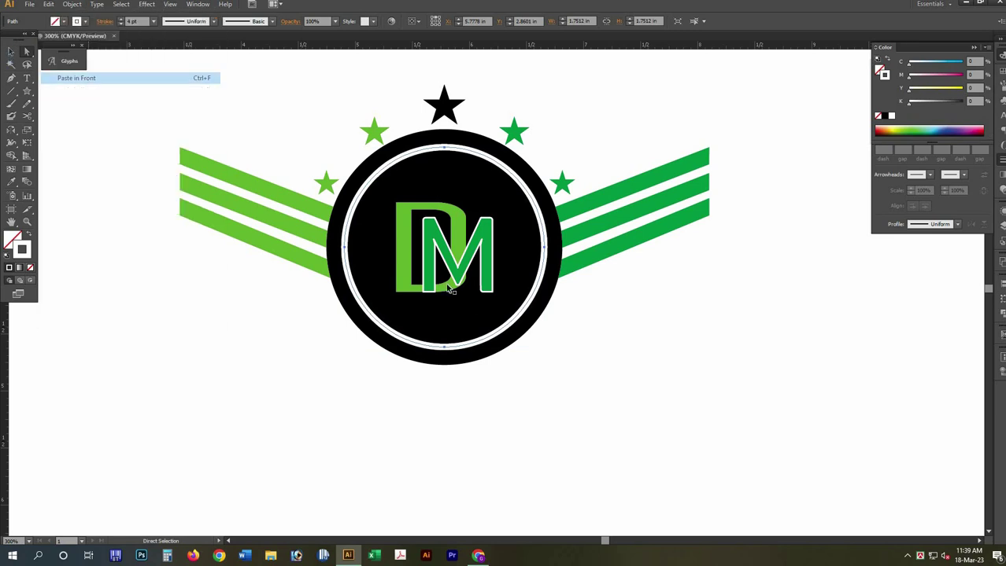
drag(543, 346, 650, 381)
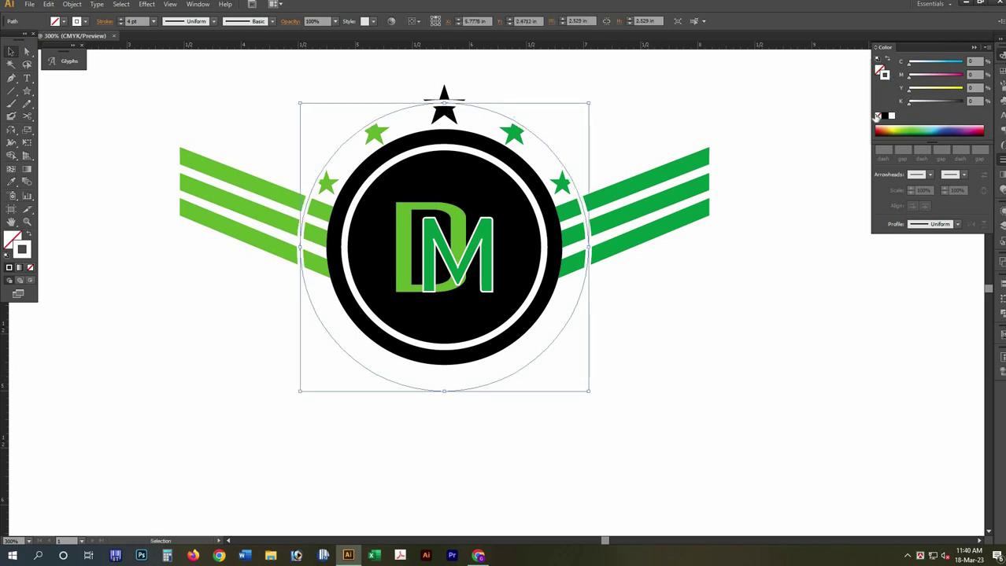
key(slash)
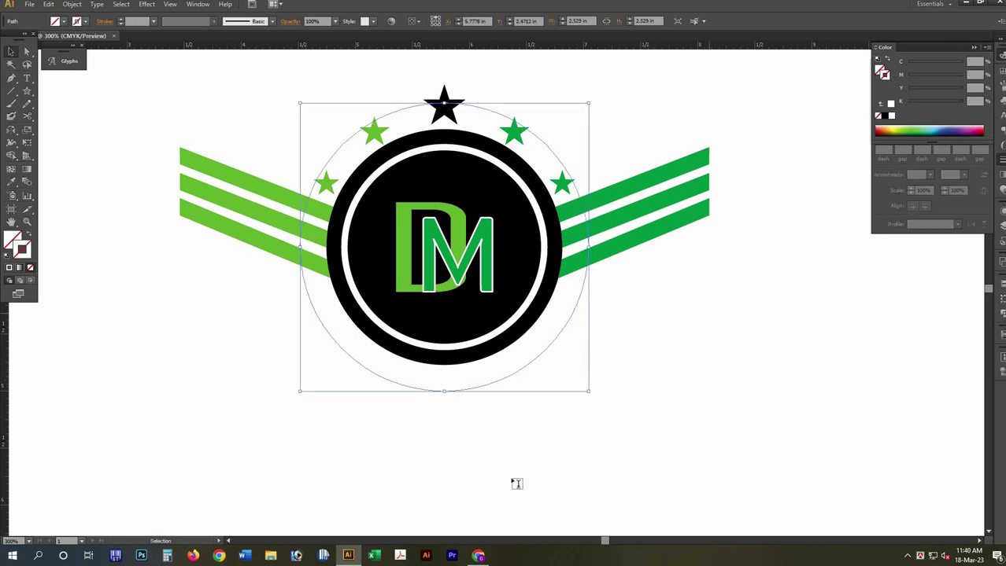
Type DHAKA METRO below the emblem, cut it, open Character settings and switch to Outline view
click(513, 481)
text(DHAKA METRO)
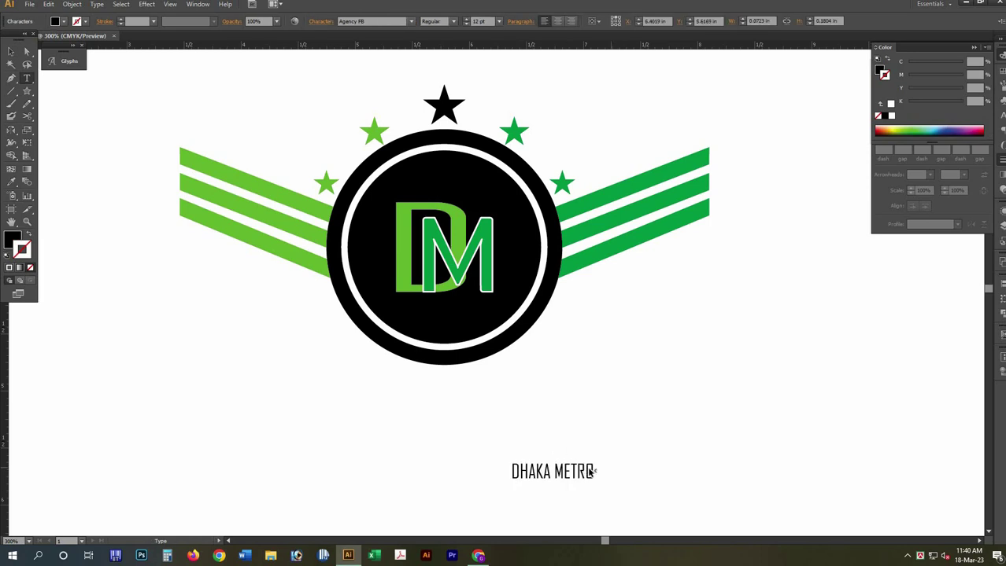
key(Escape)
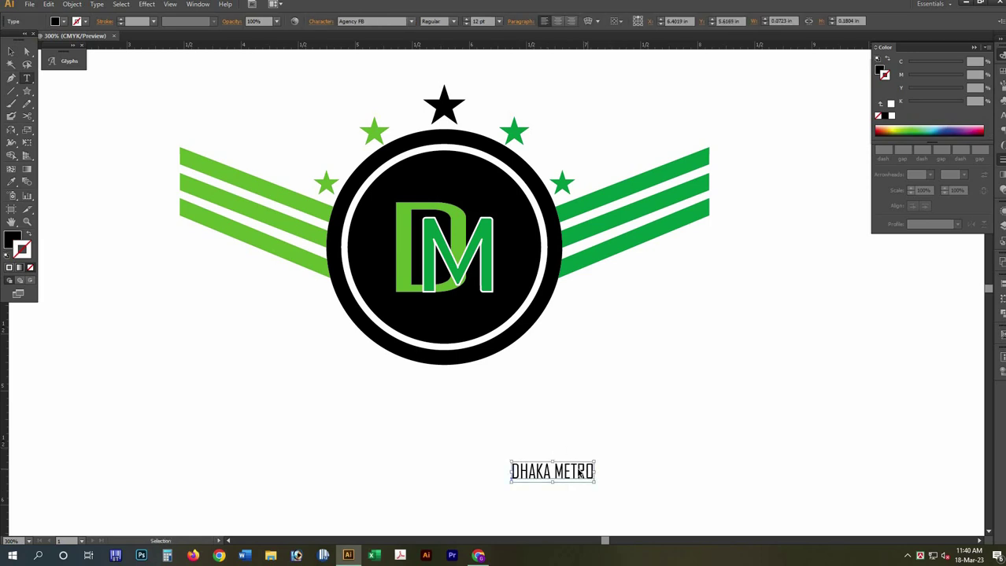
key(Delete)
key(ctrl+t)
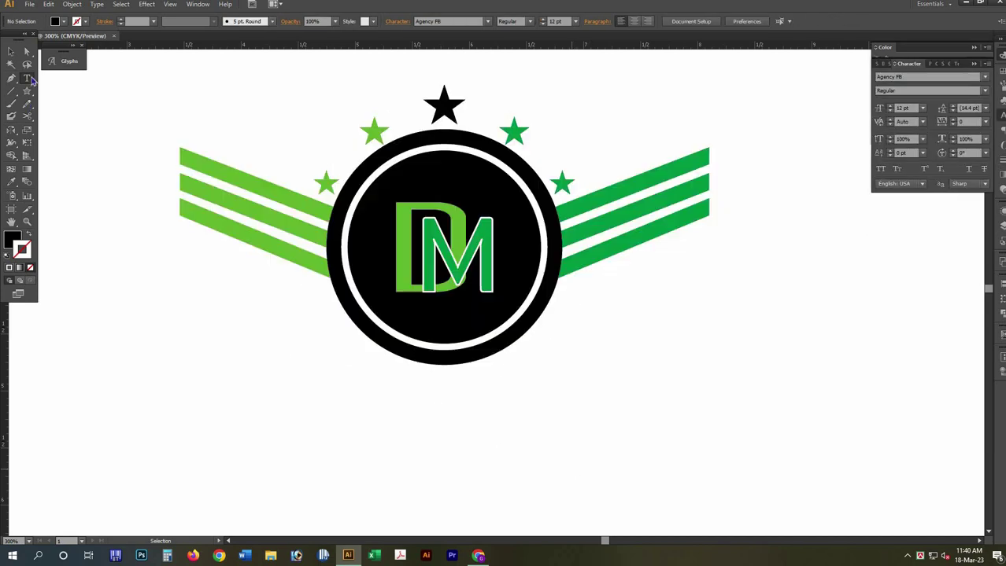
key(ctrl+y)
drag(26, 77, 89, 103)
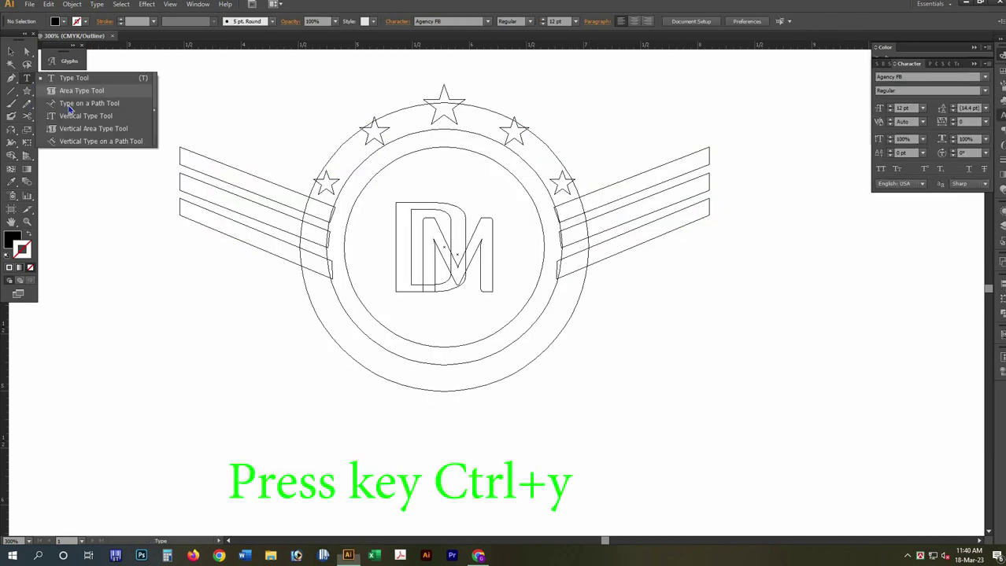
Paste DHAKA METRO as path type on the outer circle and enlarge it to 27 pt
click(361, 365)
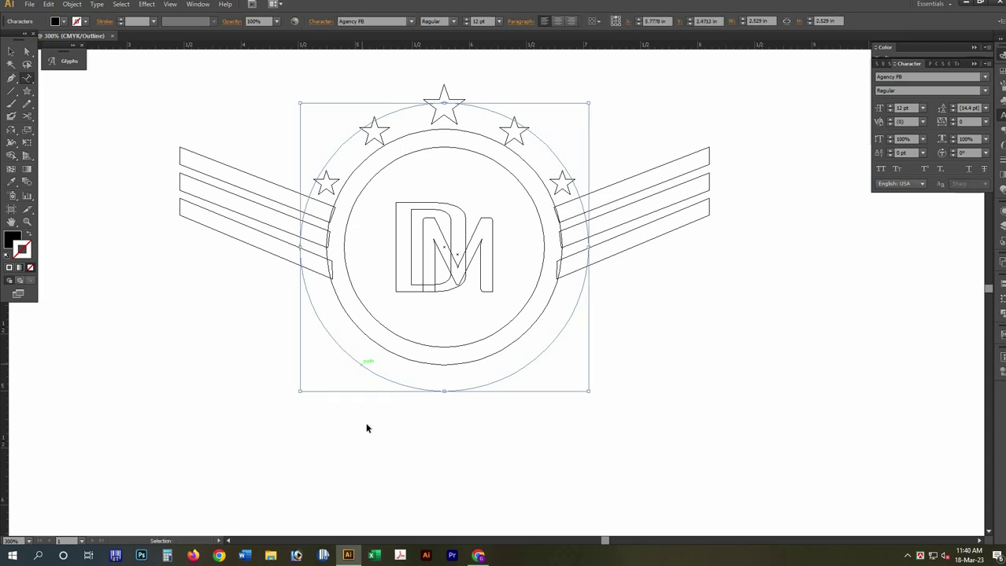
key(ctrl+v)
key(a)
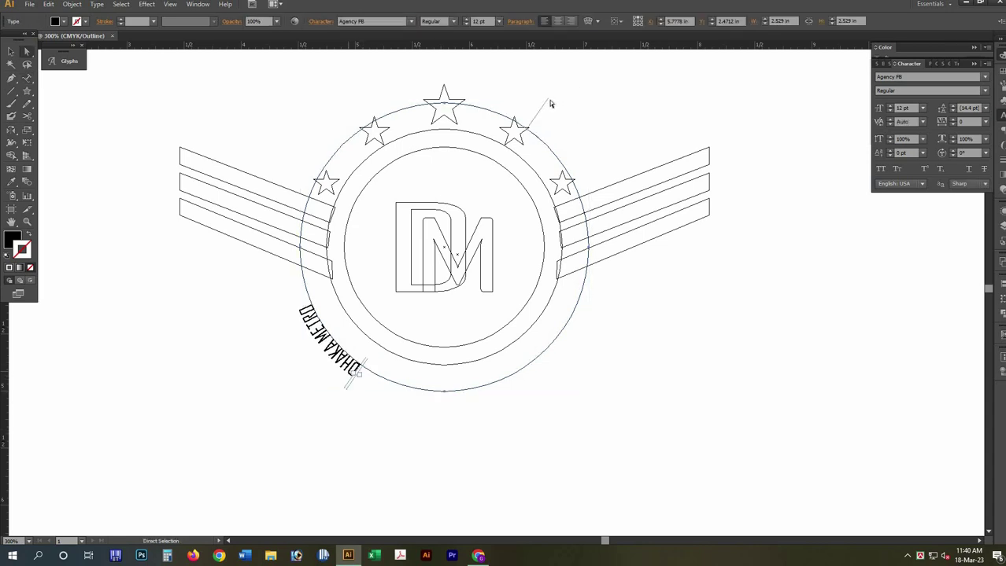
drag(517, 180, 423, 321)
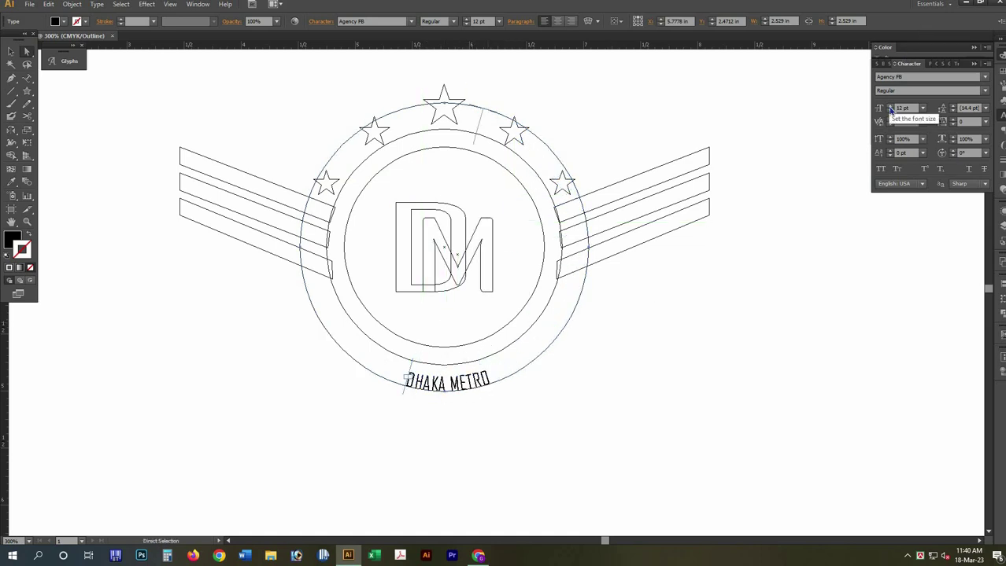
click(889, 105)
click(889, 105)
click(889, 105)
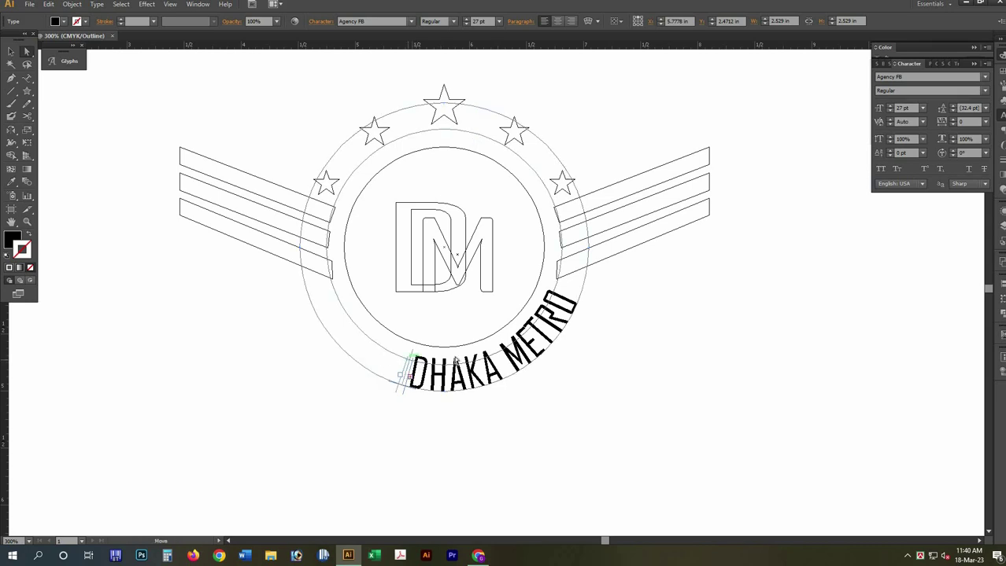
Centre DHAKA METRO along the circle's bottom and add a space between the words
mouse_move(385, 359)
mouse_down()
mouse_move(403, 396)
mouse_move(385, 362)
mouse_up()
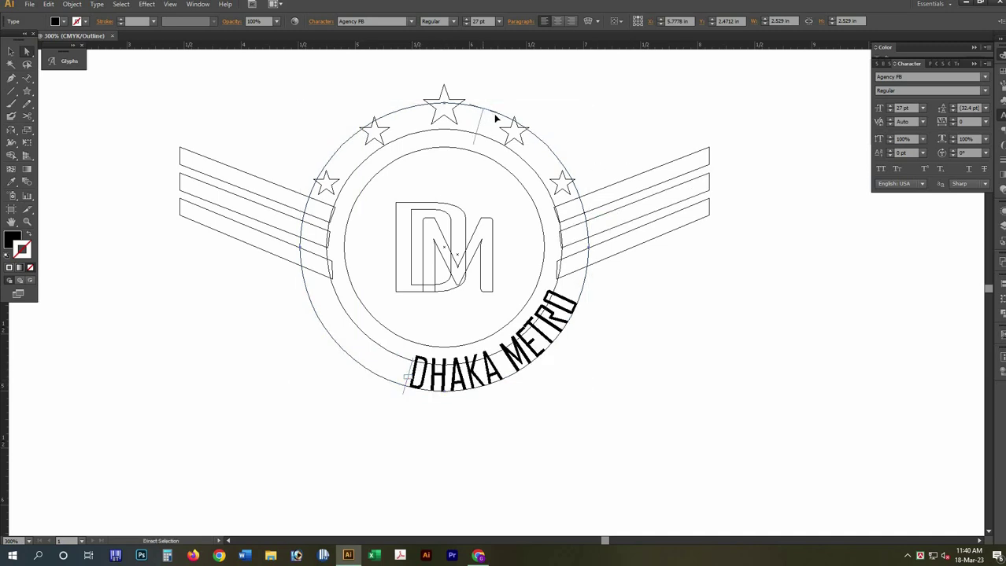
drag(496, 116, 521, 162)
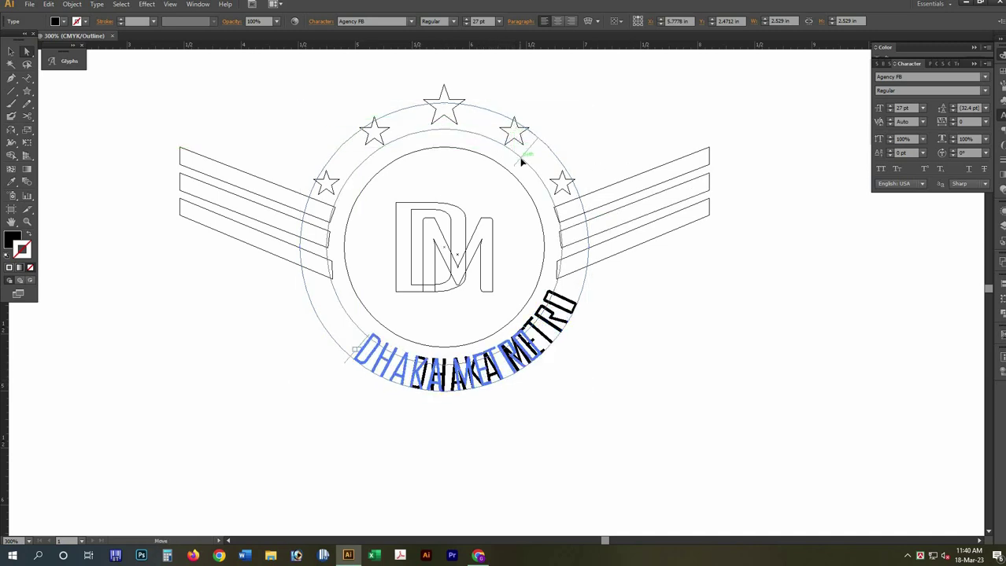
drag(452, 383, 453, 383)
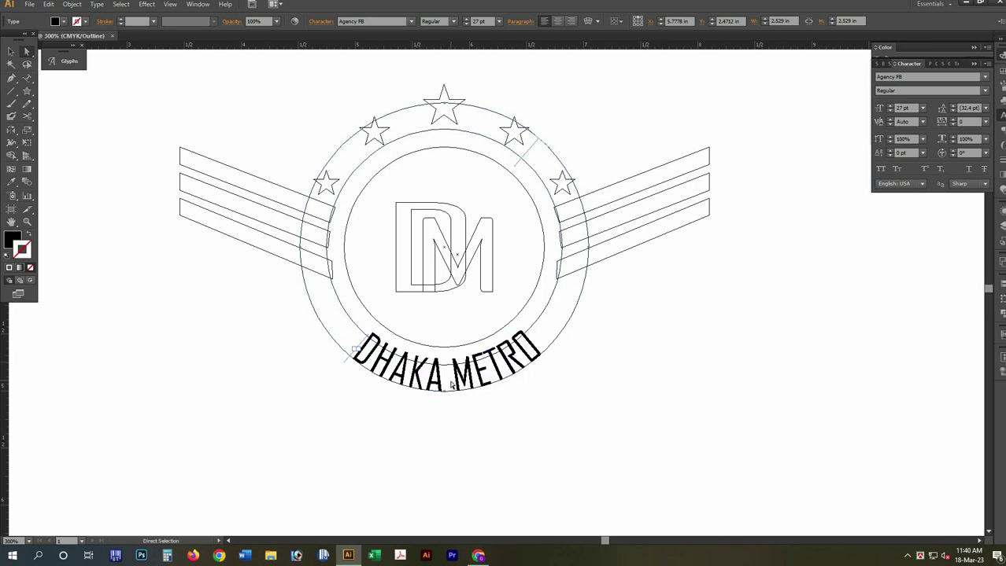
double_click(450, 381)
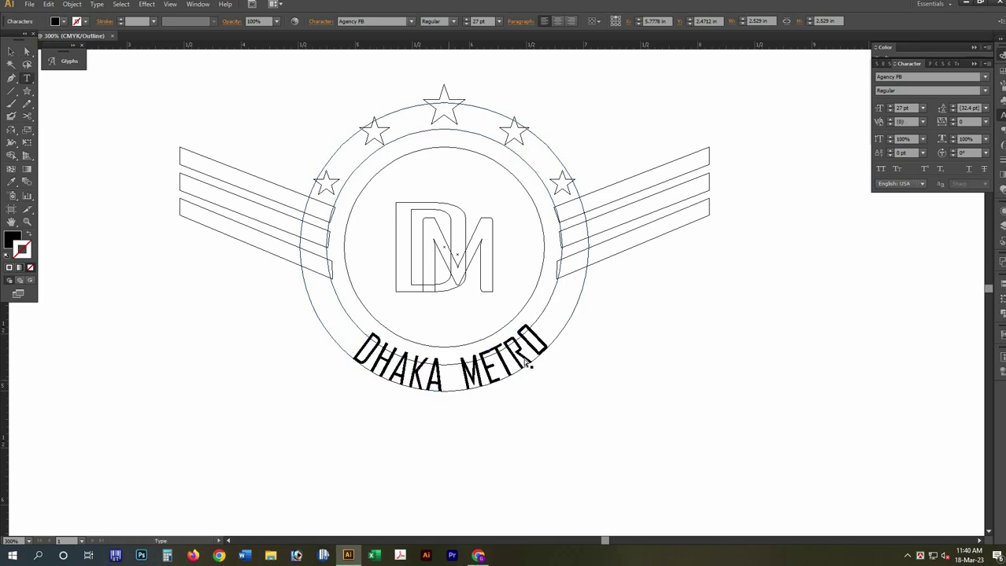
key(Escape)
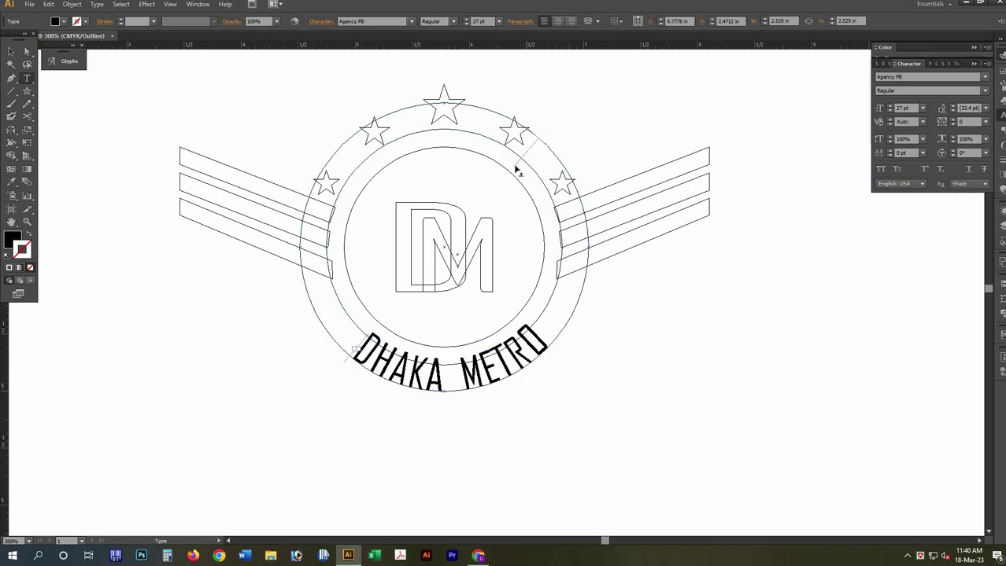
key(a)
drag(522, 175, 580, 250)
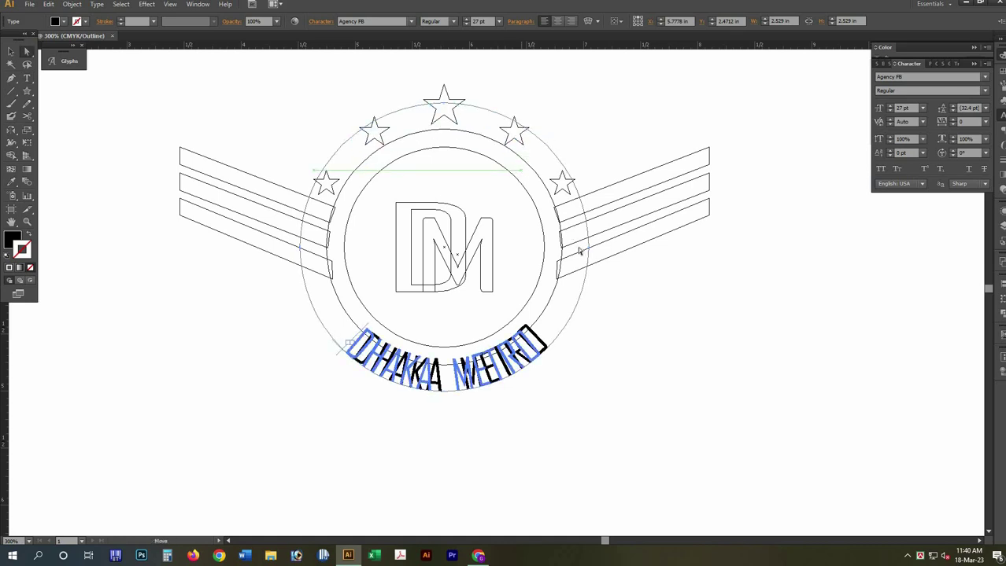
drag(563, 201, 563, 194)
key(ctrl+z)
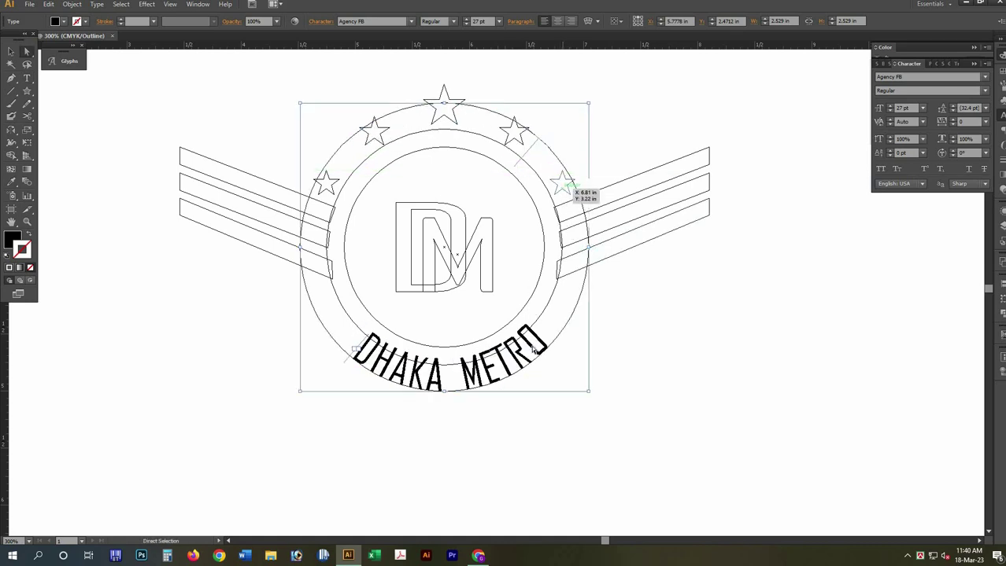
Return to Preview mode and nudge DHAKA METRO slightly lower on the circle
key(ctrl+y)
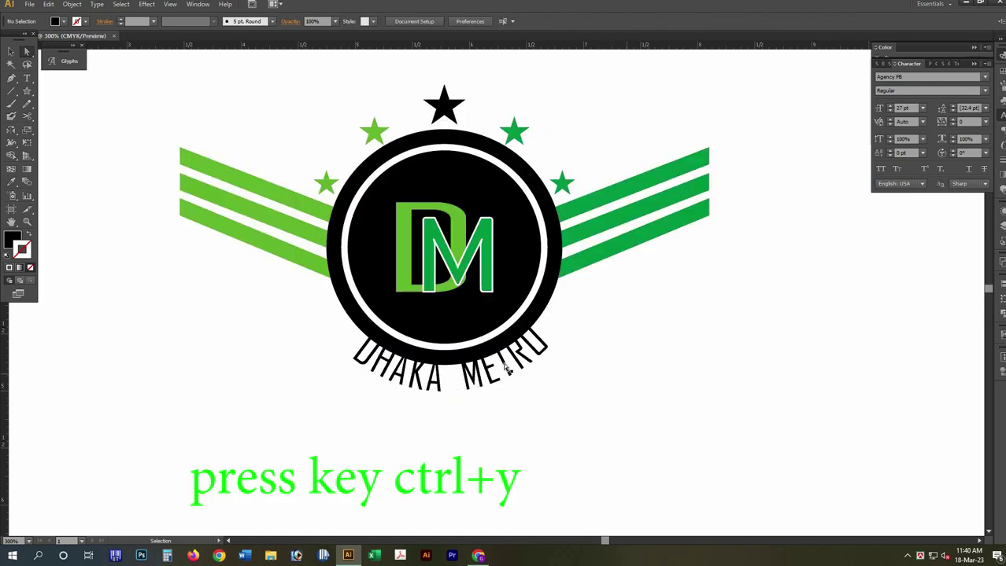
key(a)
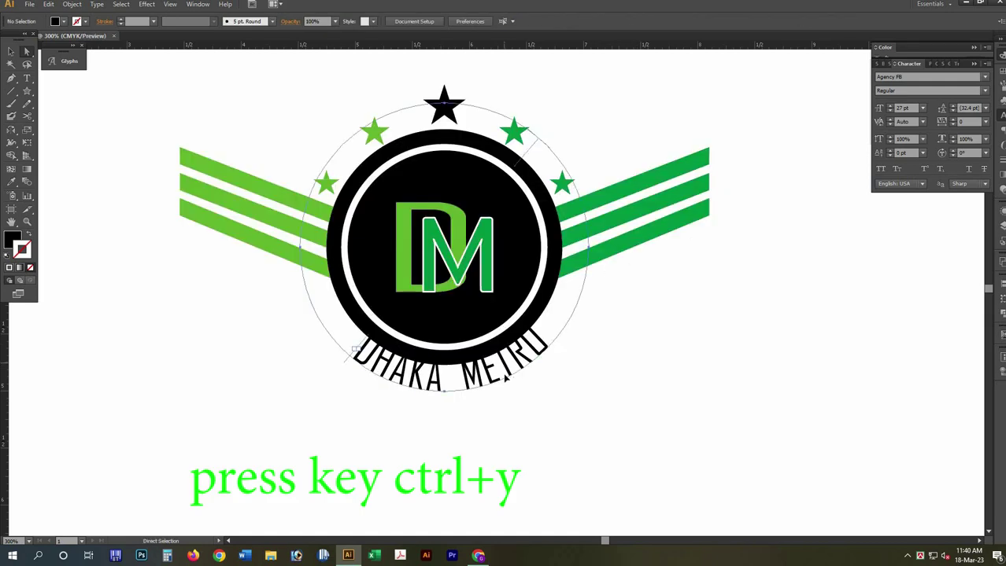
drag(508, 378, 508, 391)
click(568, 415)
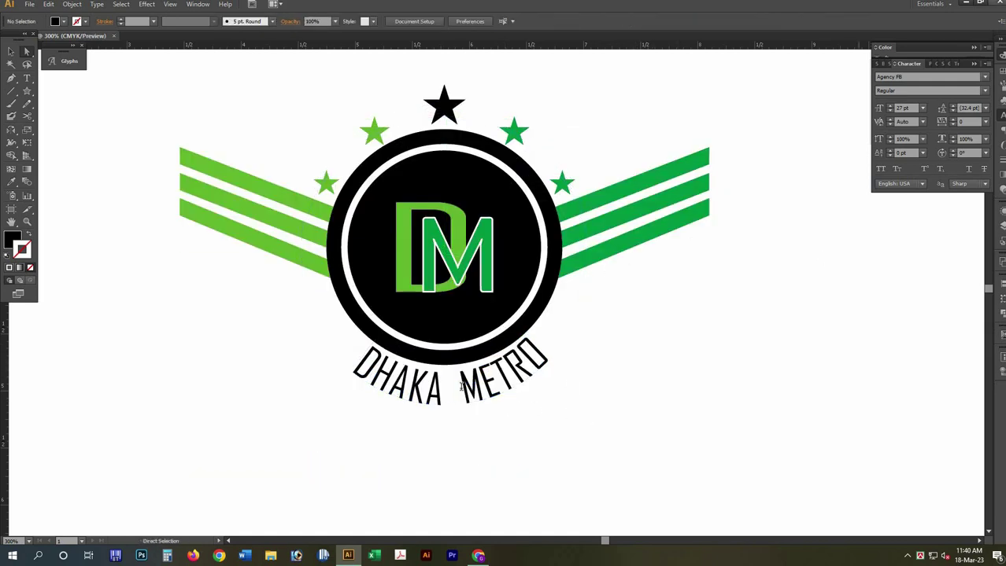
Give the DHAKA METRO letters a black 1 pt stroke
key(t)
drag(459, 387, 553, 356)
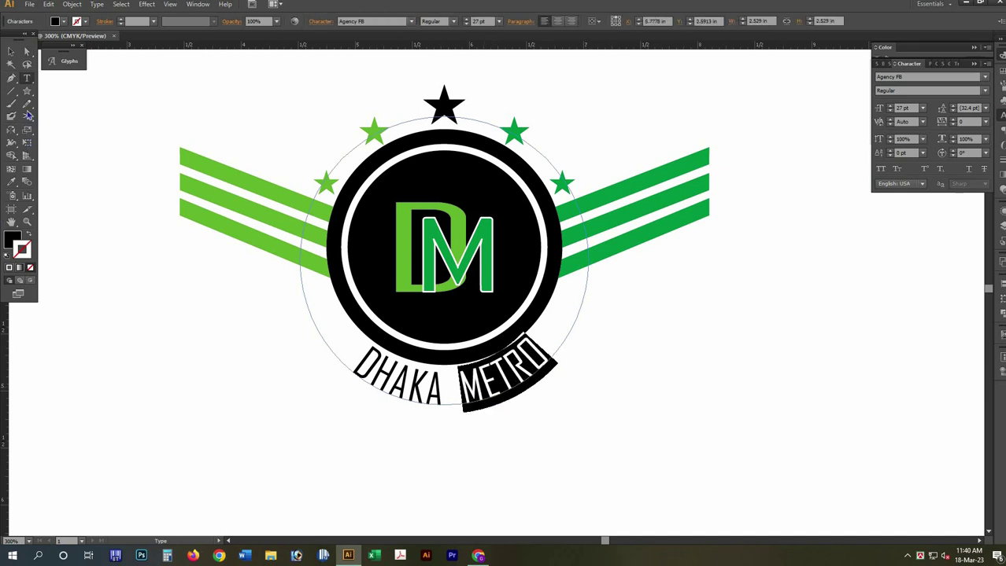
key(ctrl)
ctrl+click(412, 383)
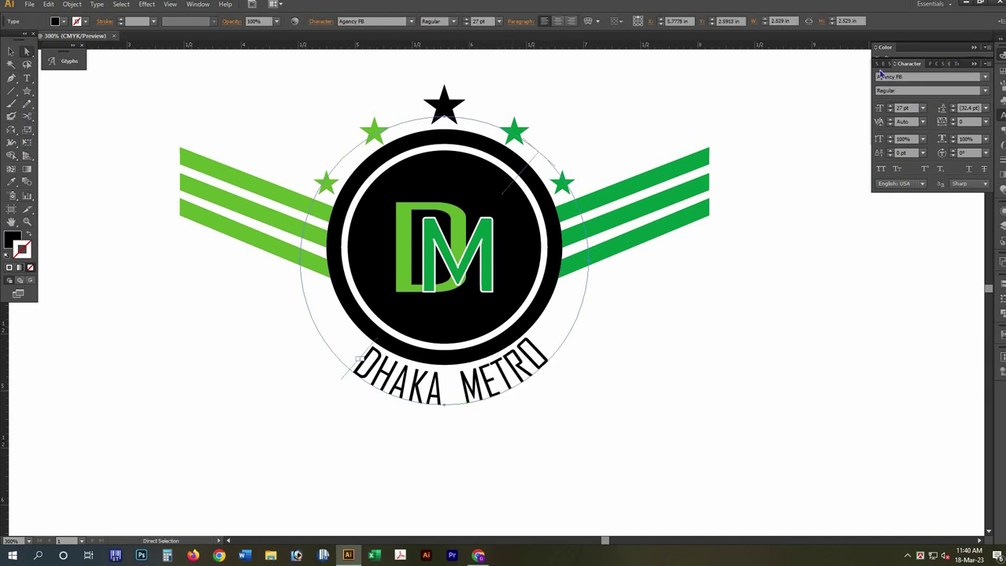
click(881, 72)
click(885, 74)
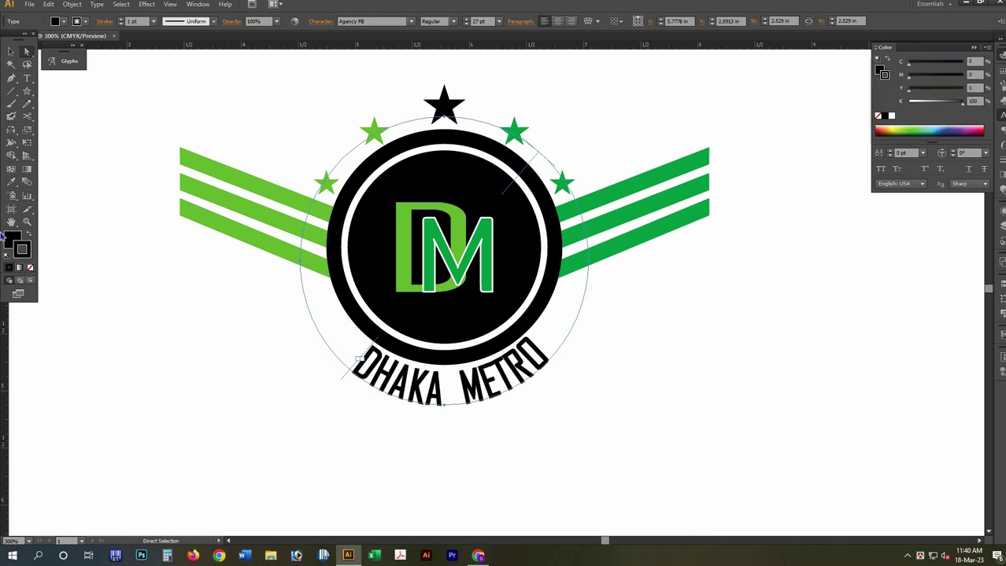
Select all the path text and try the Object menu's Expand command
click(27, 79)
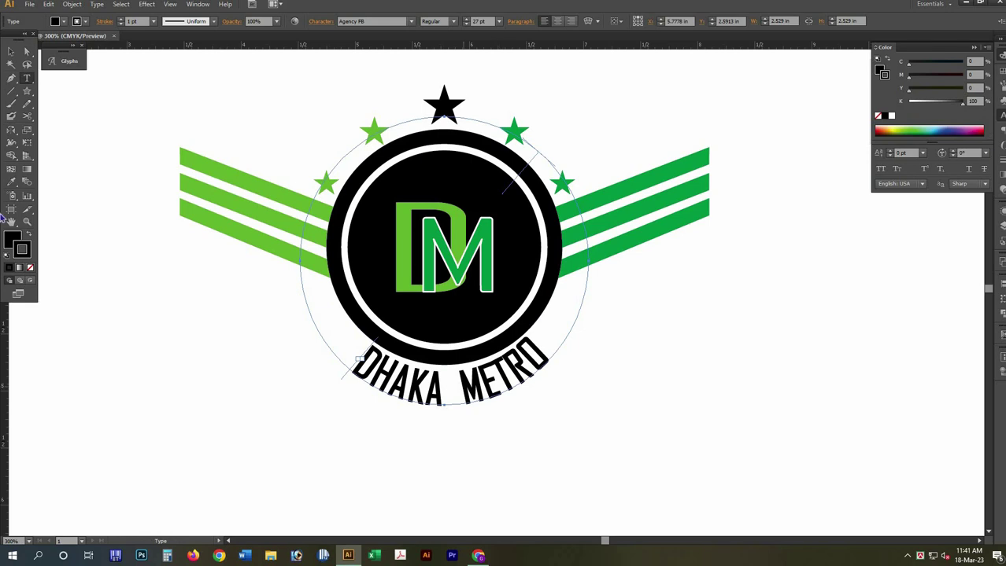
key(ctrl+shift+Left)
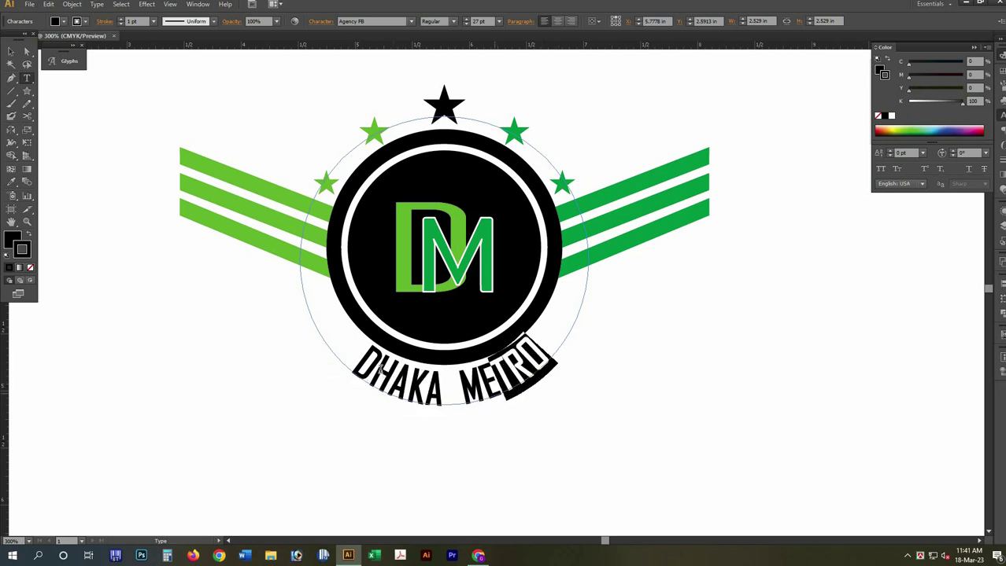
click(380, 369)
key(ctrl+a)
key(Escape)
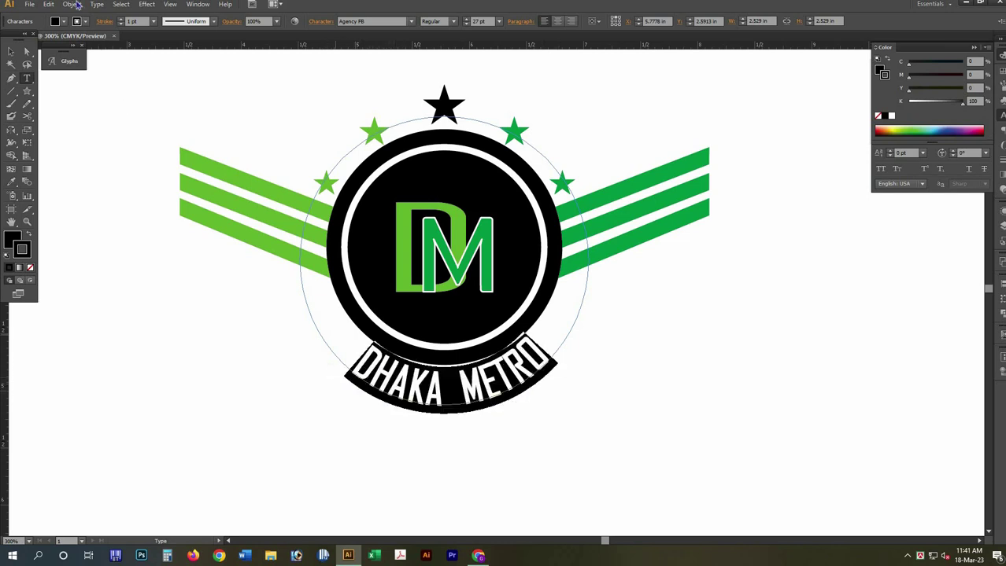
click(72, 4)
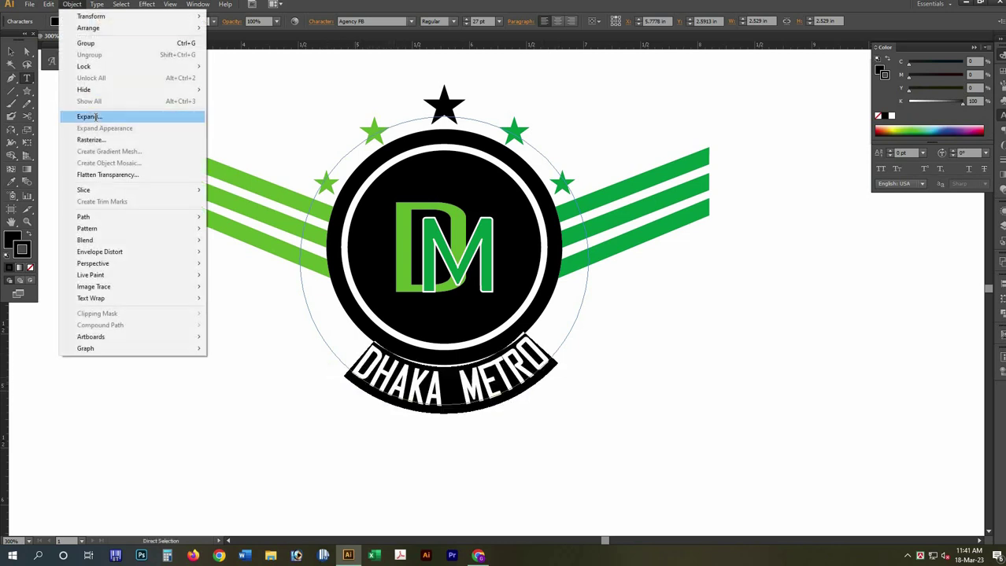
click(96, 118)
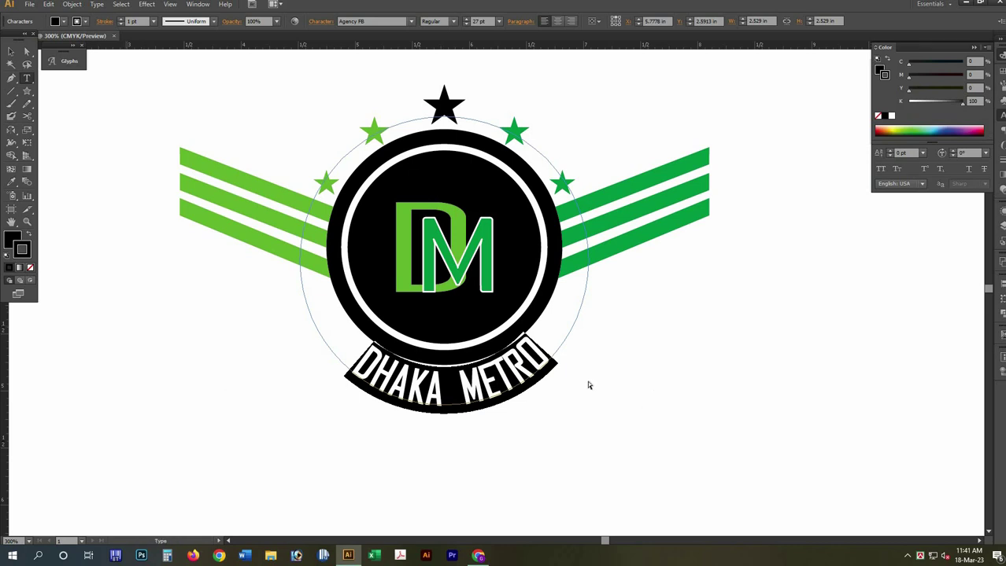
ctrl+click(483, 377)
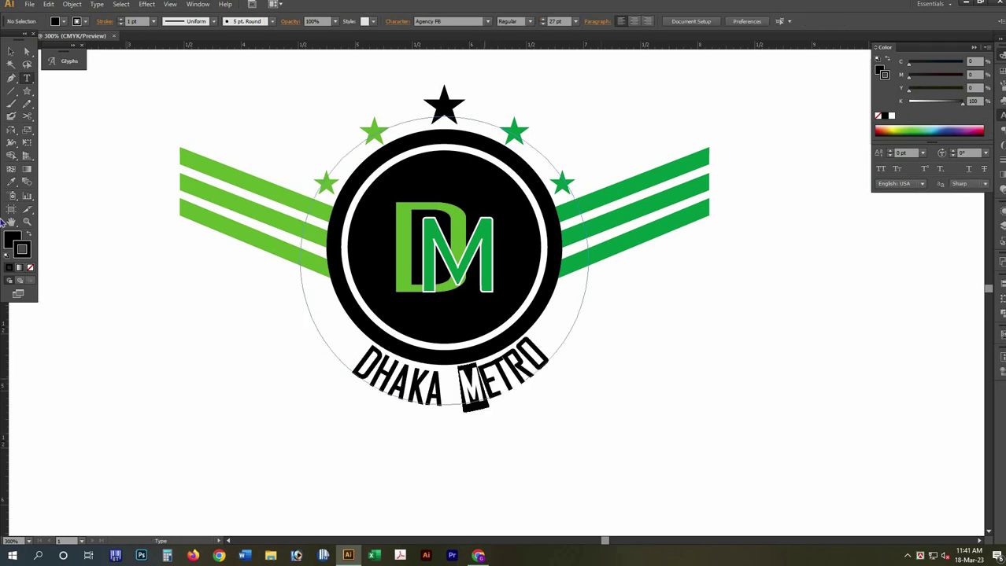
Colour METRO with the M's darker green using the Eyedropper
drag(463, 385, 549, 354)
key(i)
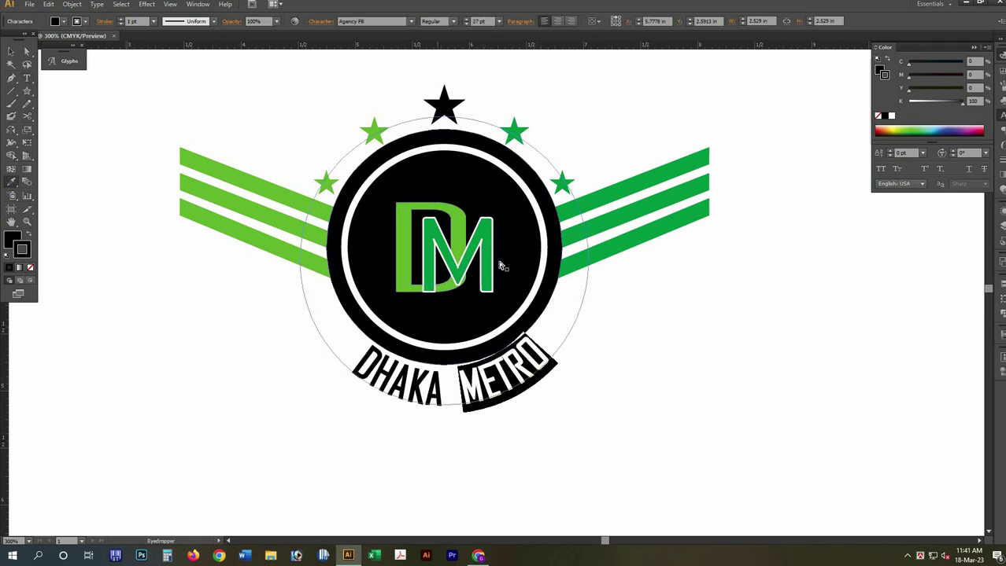
click(488, 264)
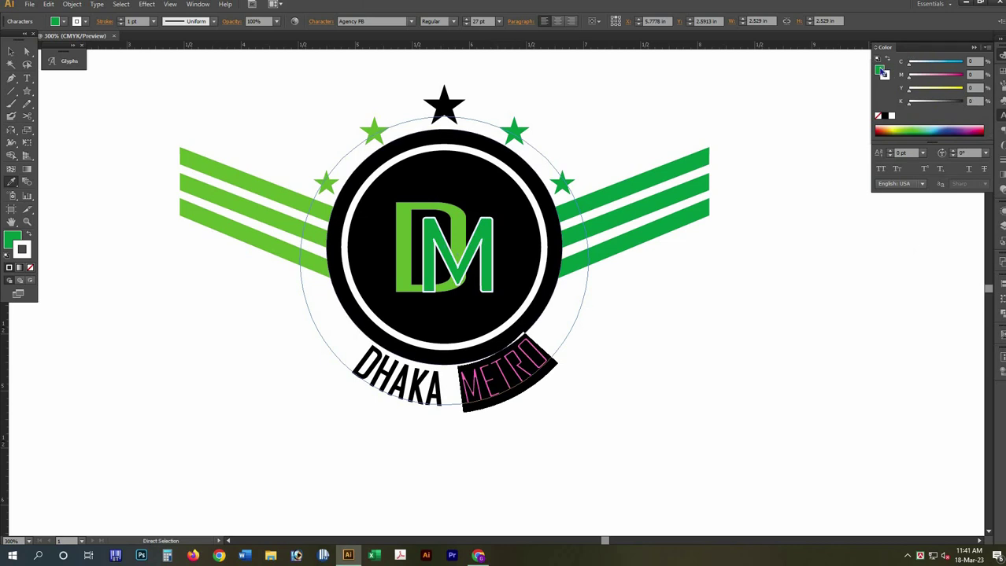
click(440, 390)
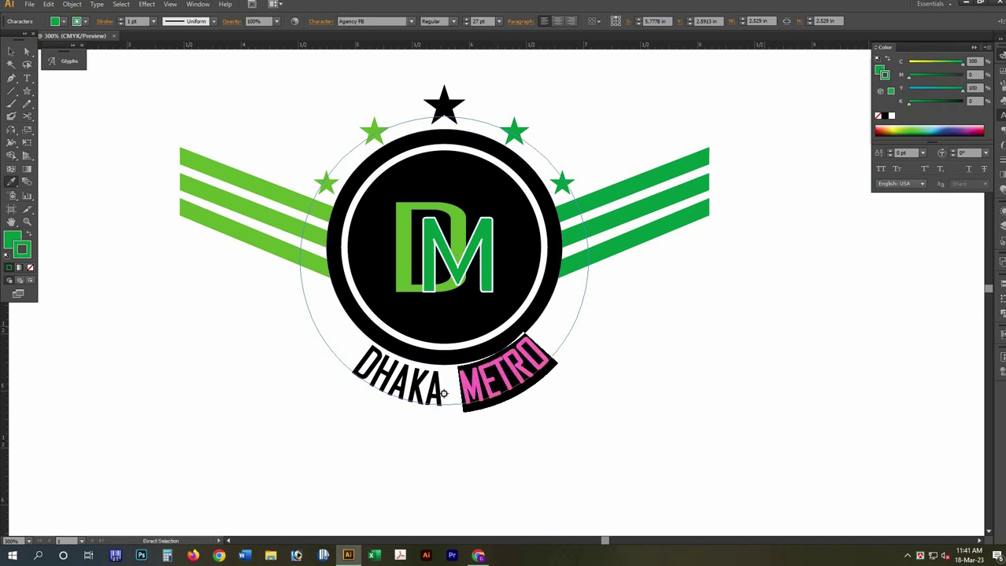
key(ctrl+z)
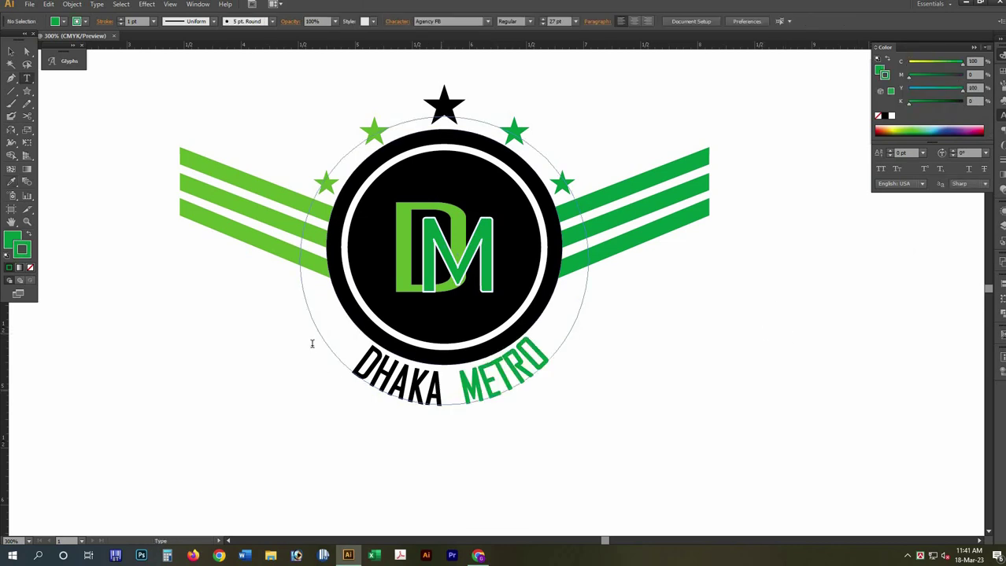
Colour DHAKA with the emblem's lighter lime green
drag(364, 354, 443, 397)
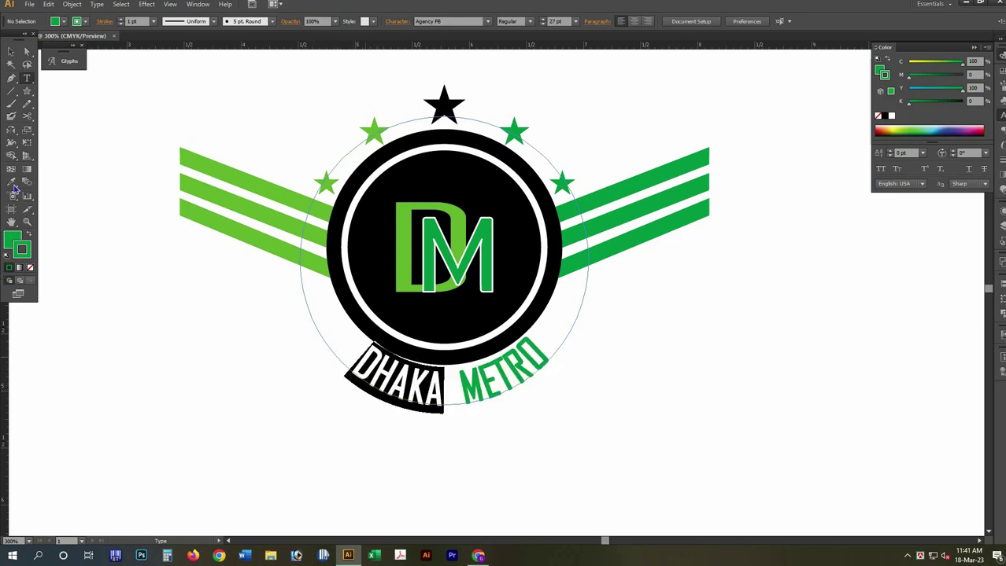
key(i)
click(411, 275)
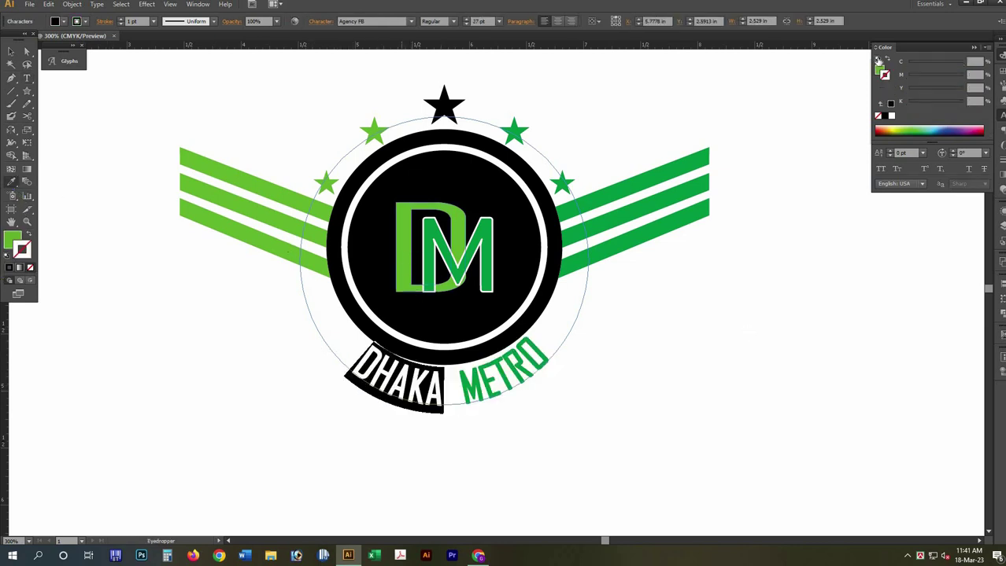
click(771, 337)
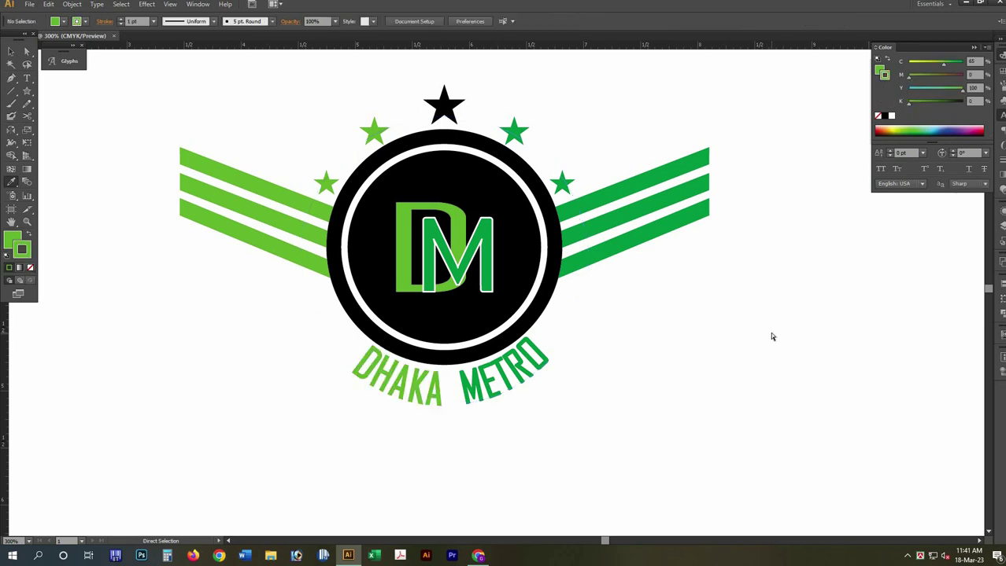
Cut the whole logo and paste it back at the artboard centre
key(ctrl+minus)
key(ctrl+minus)
key(a)
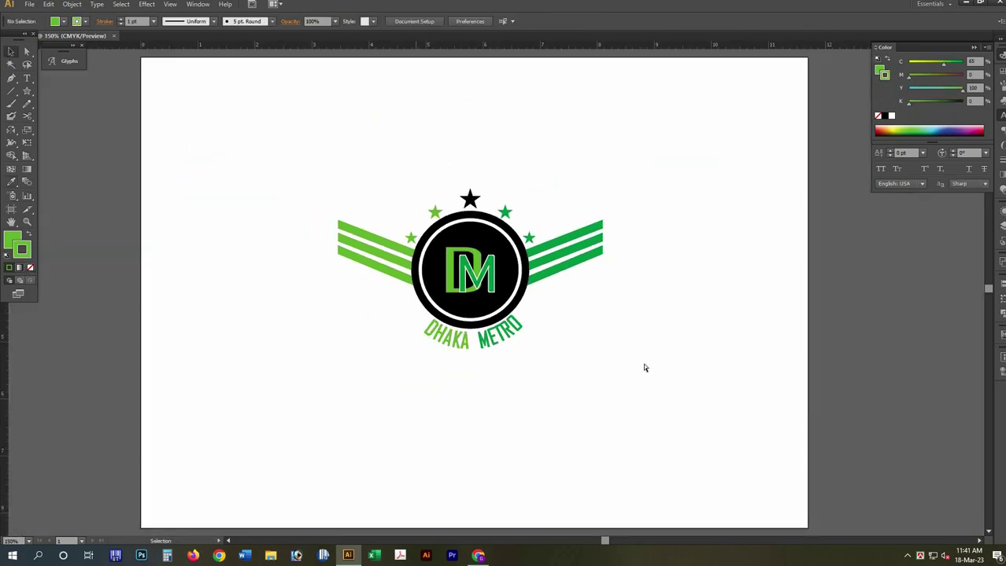
key(ctrl+a)
key(ctrl+x)
key(ctrl+v)
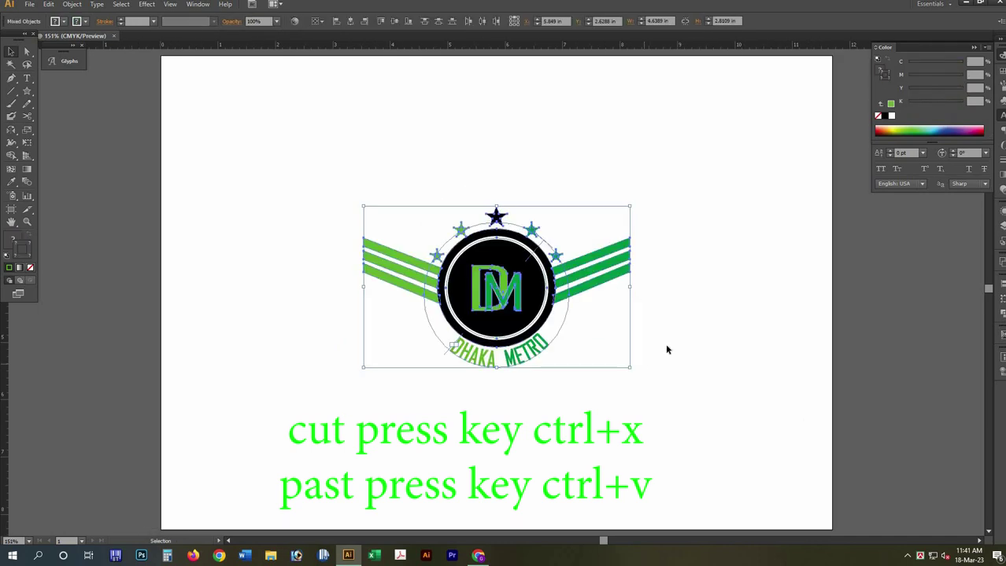